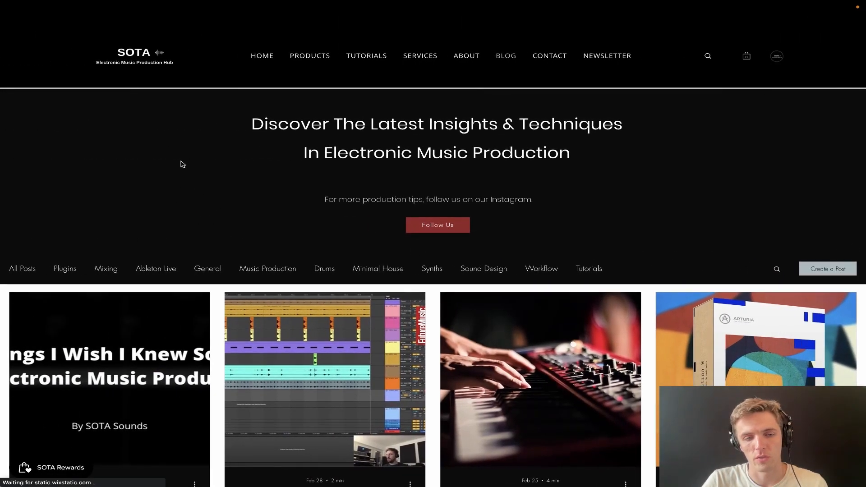
Open the SOTA blog article "Creative Techniques To Create Minimal House / Deep Tech Chord Stabs" from the blog overview.
scroll(182, 164, down, 2)
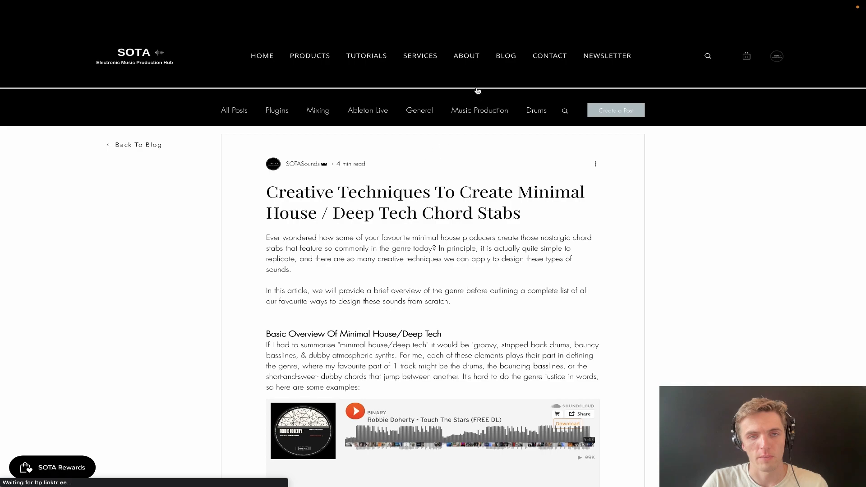
click(147, 145)
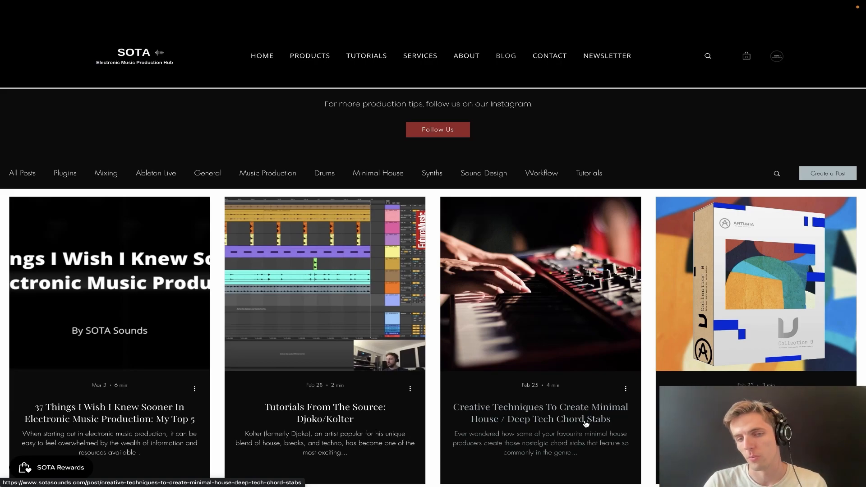
click(554, 423)
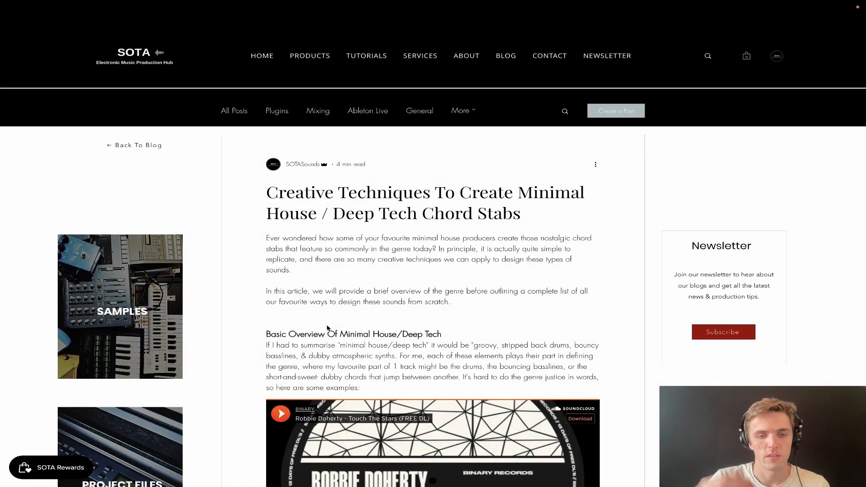
Read through the article's sections on creating chord stabs from scratch and its creative sound design techniques.
scroll(327, 328, down, 10)
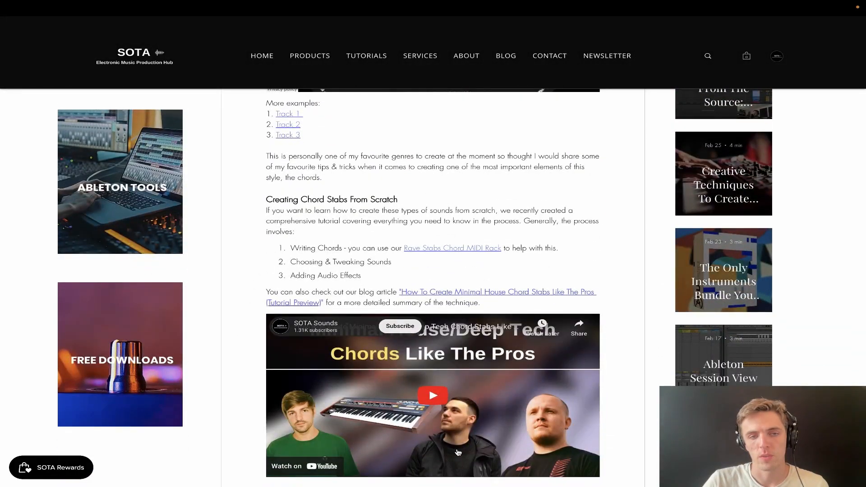
scroll(313, 234, down, 1)
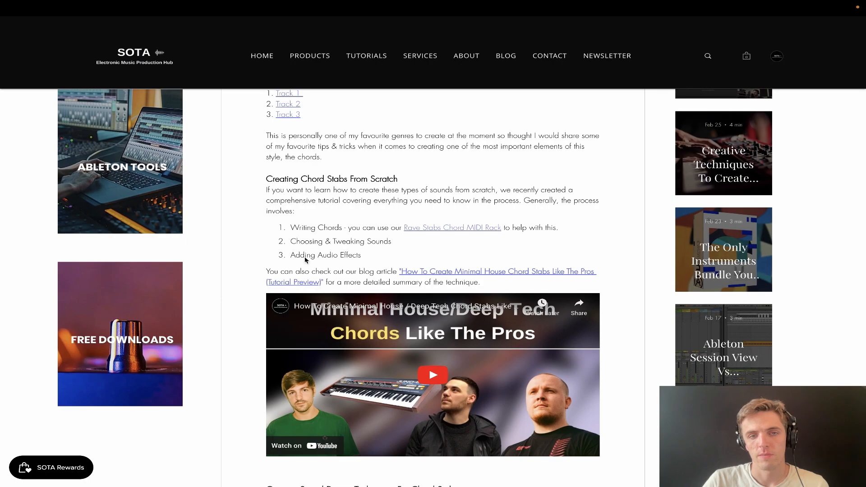
scroll(382, 308, down, 1)
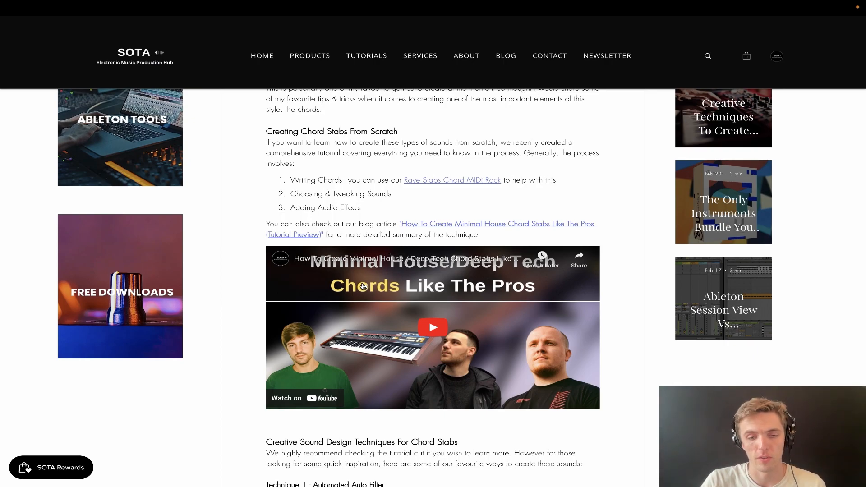
scroll(363, 286, down, 1)
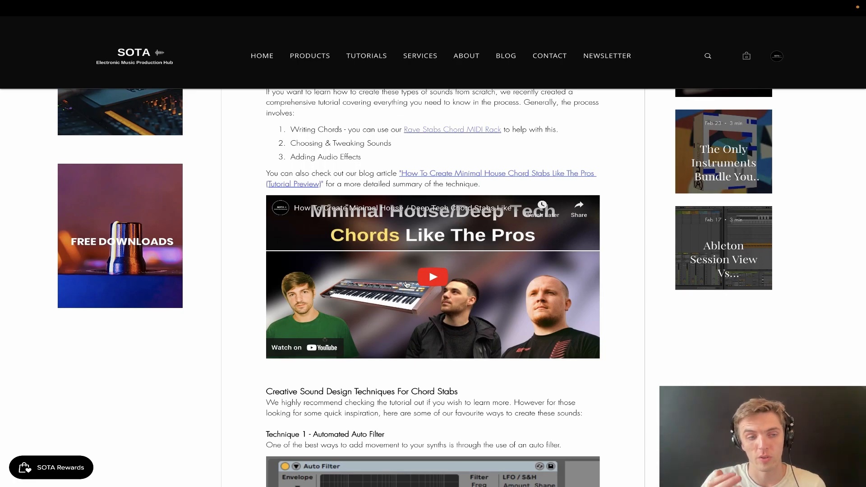
scroll(407, 285, down, 2)
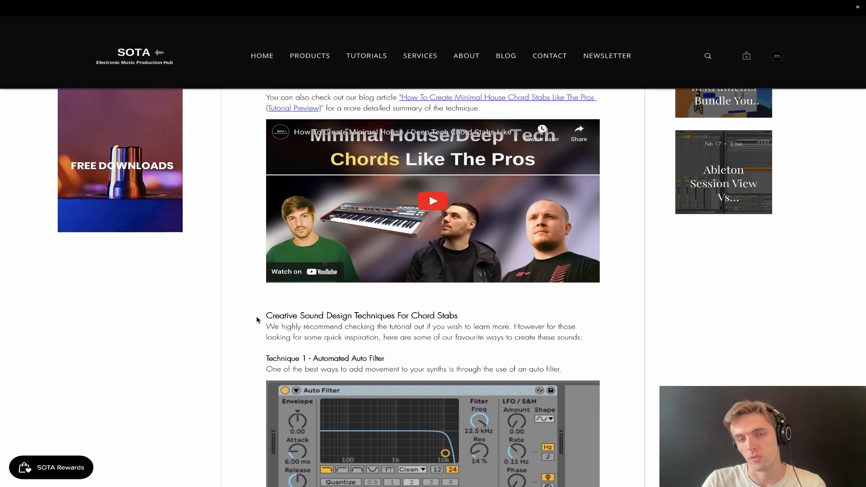
scroll(256, 320, up, 1)
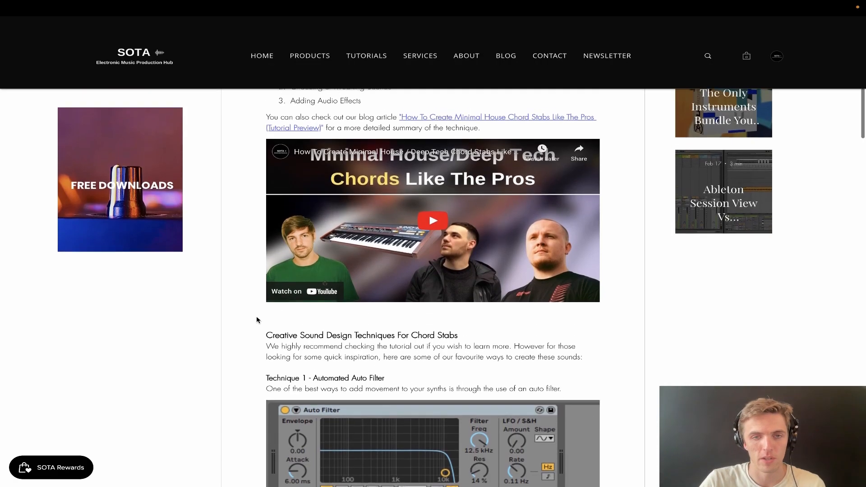
scroll(257, 319, down, 8)
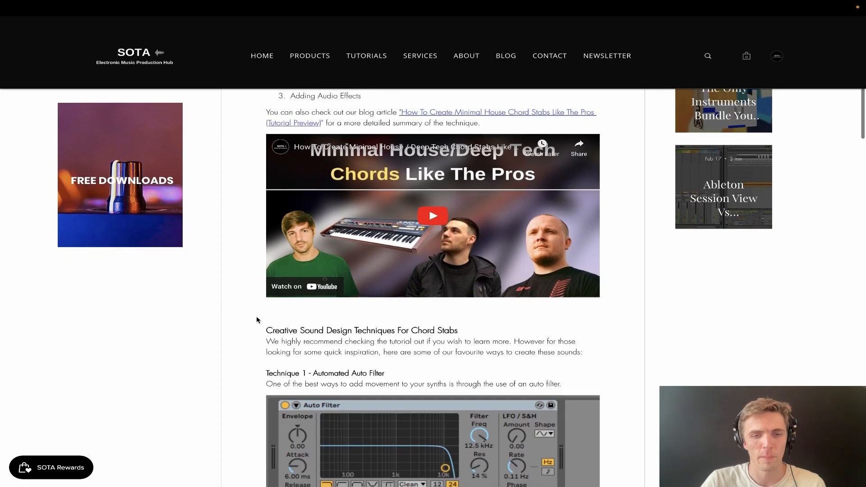
scroll(257, 320, down, 20)
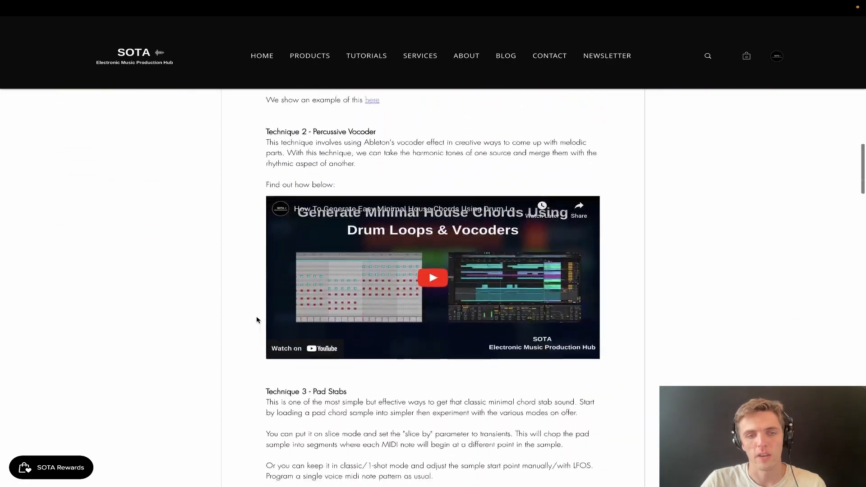
scroll(257, 320, up, 20)
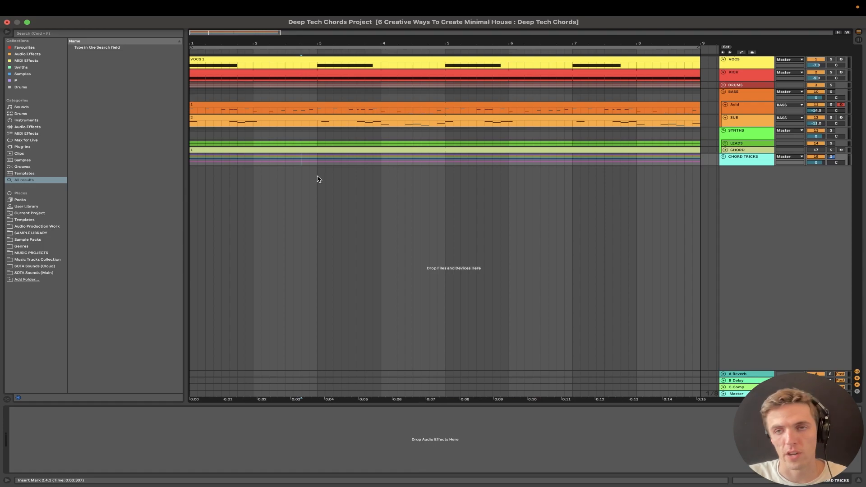
Switch to the Deep Tech Chords Project in Ableton Live, select the VOCS clip and play the arrangement from bar 1.
click(481, 58)
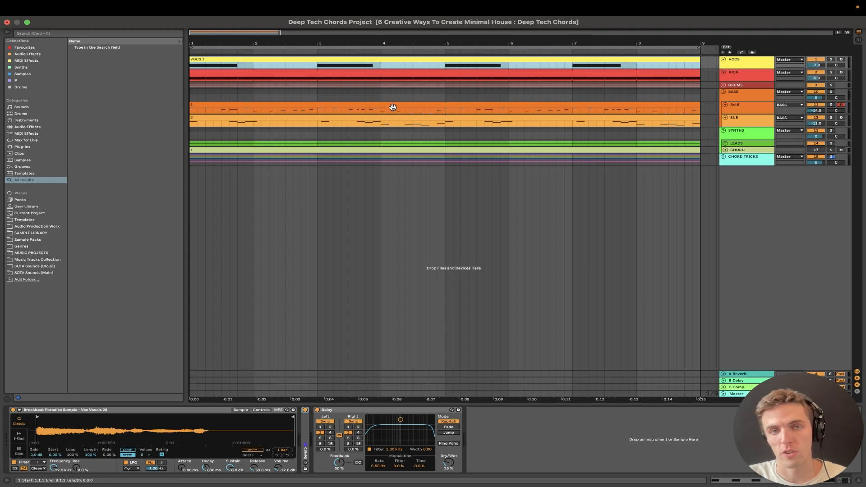
click(725, 144)
click(725, 143)
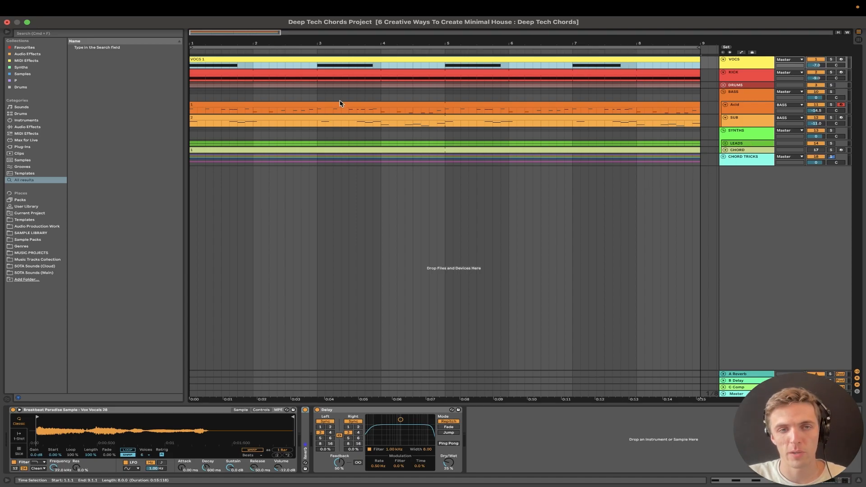
key(space)
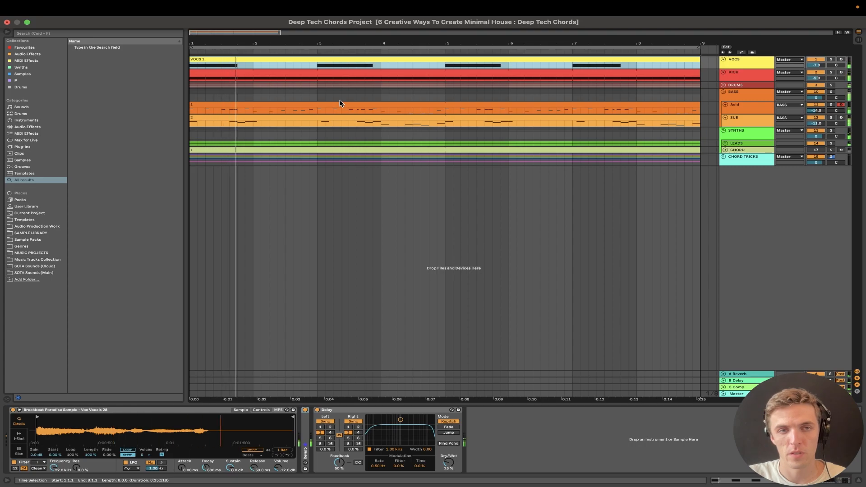
key(minus)
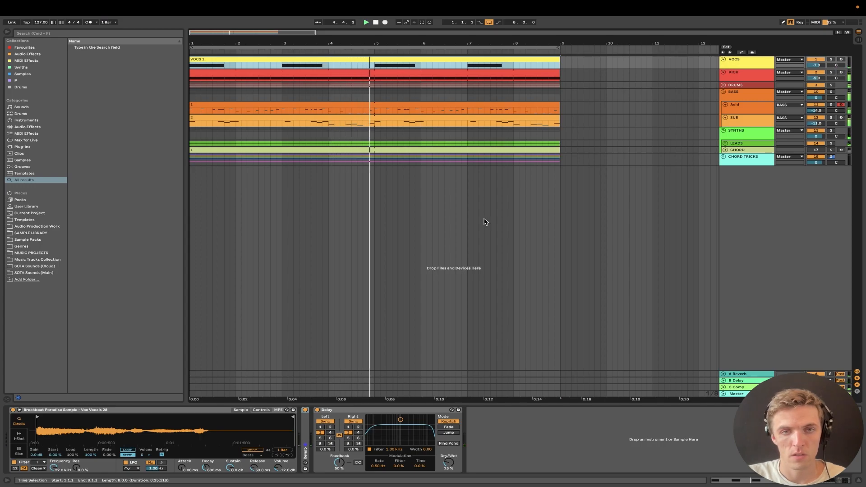
click(725, 151)
click(726, 150)
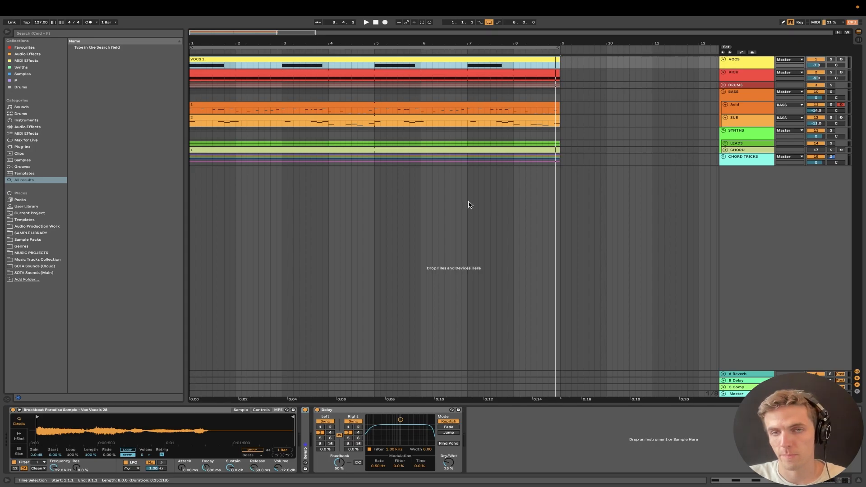
Unfold the CHORD track, select its MIDI clip and play the arrangement from bar 1 to listen to the chords.
click(434, 159)
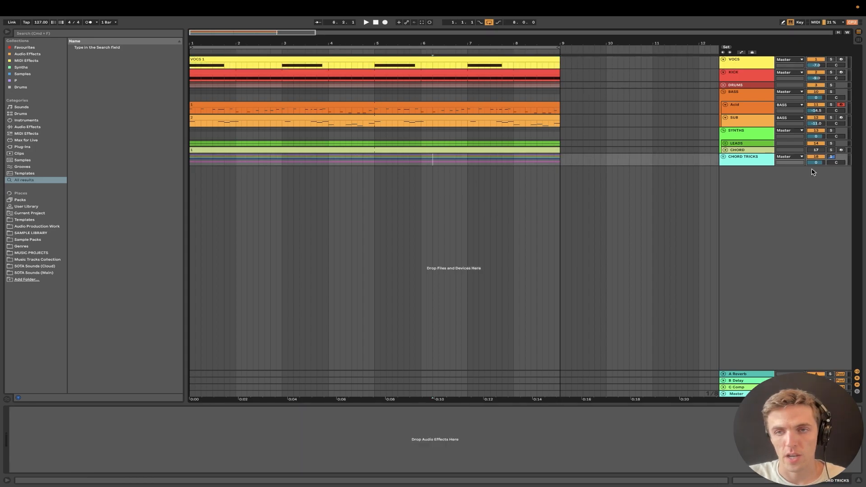
click(725, 150)
click(641, 155)
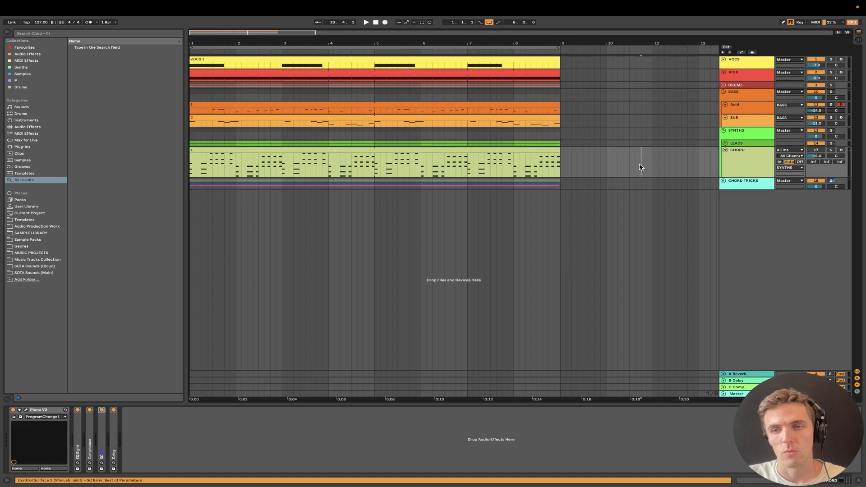
click(736, 143)
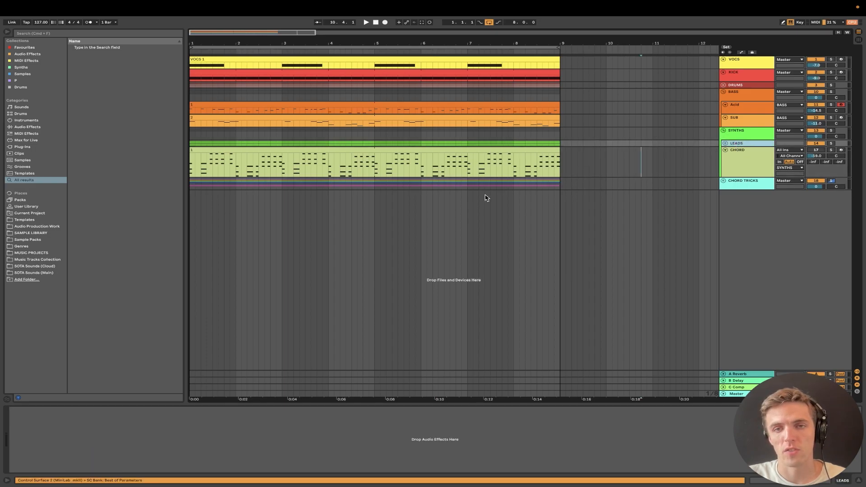
click(740, 157)
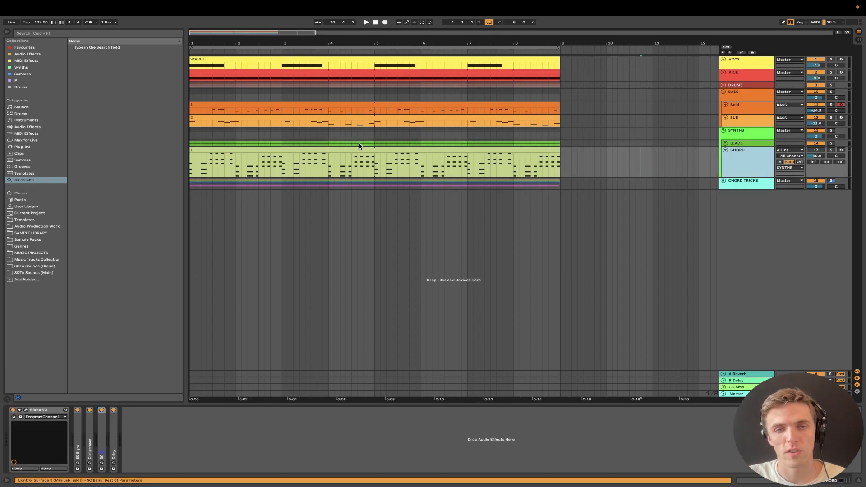
click(343, 150)
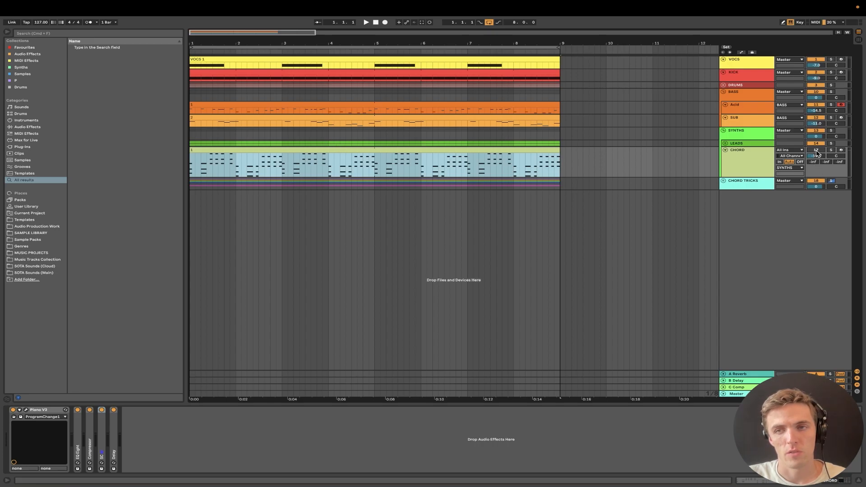
click(818, 154)
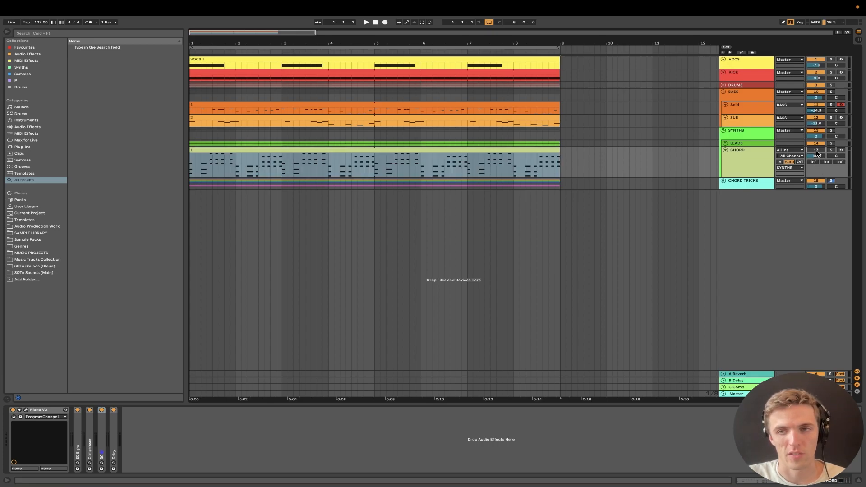
key(space)
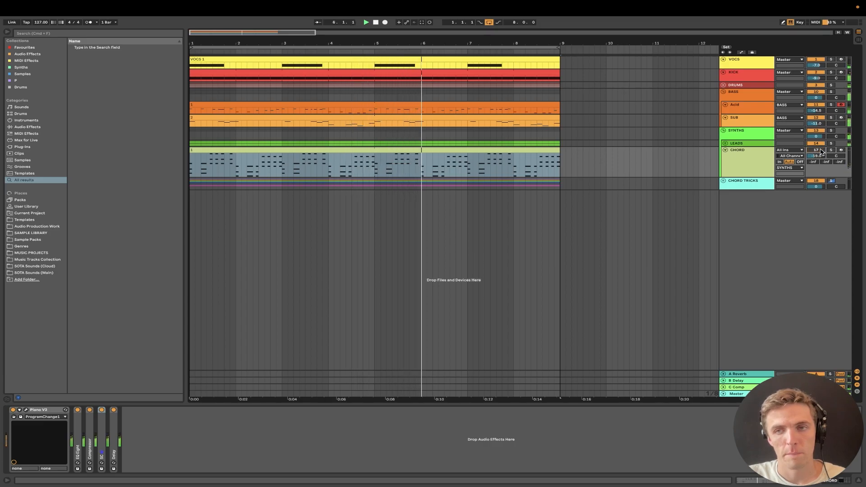
Fold the CHORD track, expand the CHORD TRICKS group and unfold its Technique 1 - Auto Filter Automation track.
click(726, 149)
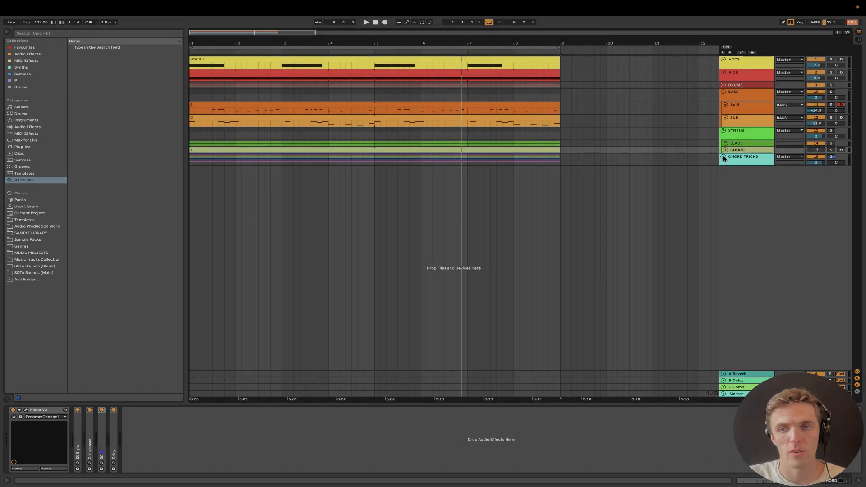
click(724, 158)
click(727, 176)
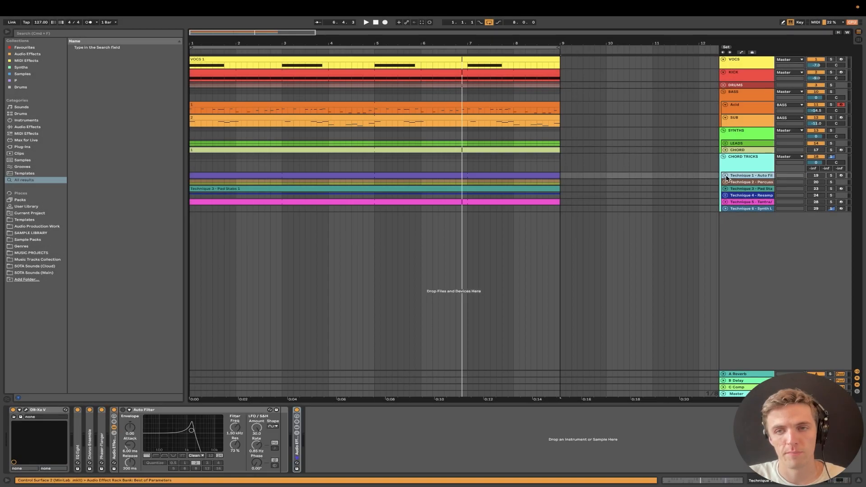
click(725, 176)
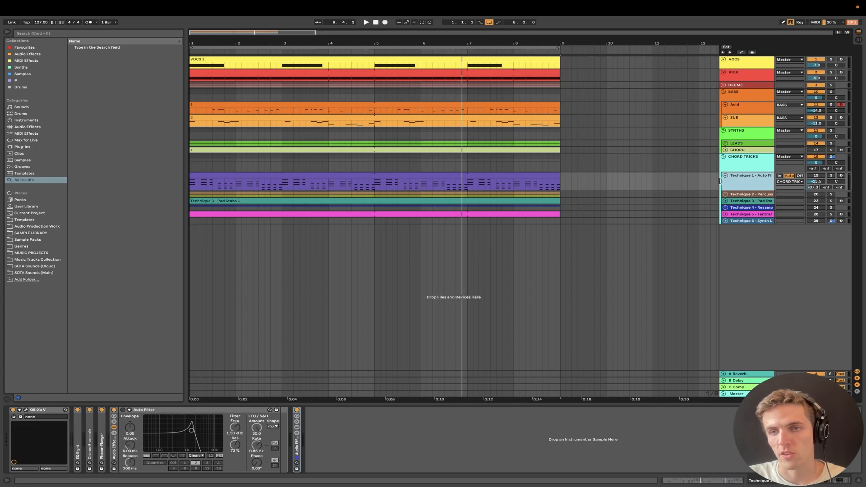
drag(719, 181, 700, 181)
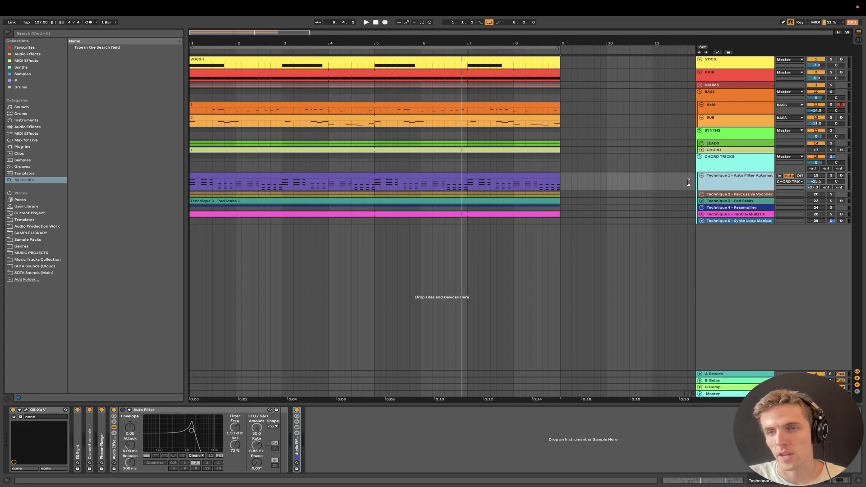
drag(693, 181, 717, 181)
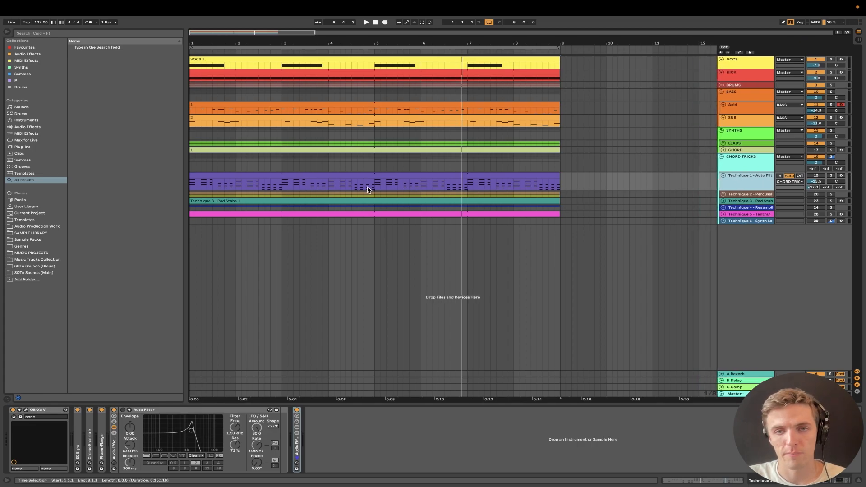
Select the Technique 1 clip and its Auto Filter device, solo the track and play it from bar 1.
click(379, 186)
click(376, 175)
scroll(377, 175, up, 3)
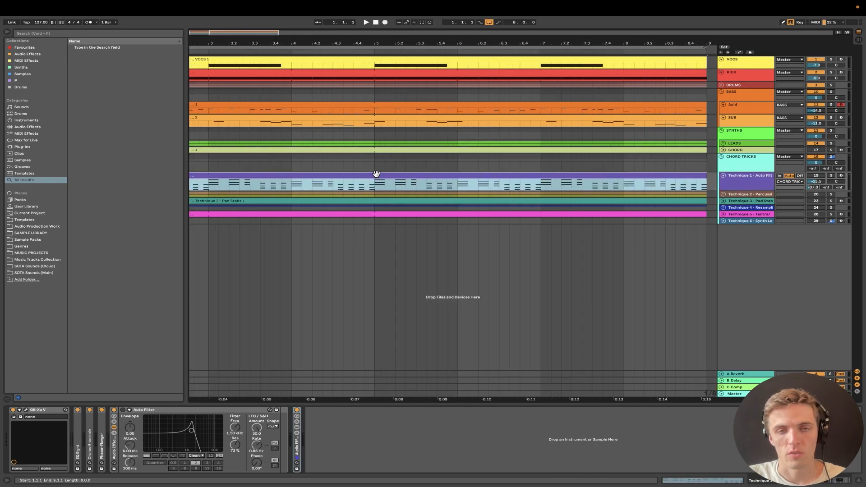
scroll(377, 175, left, 4)
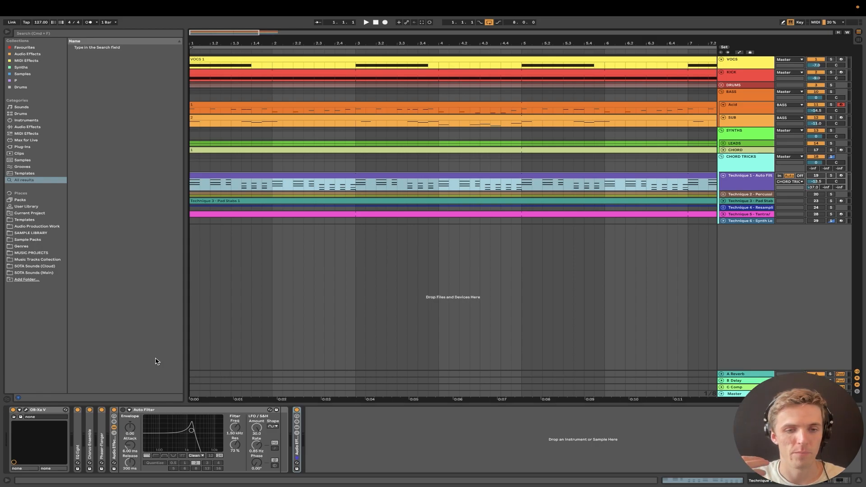
key(super+a)
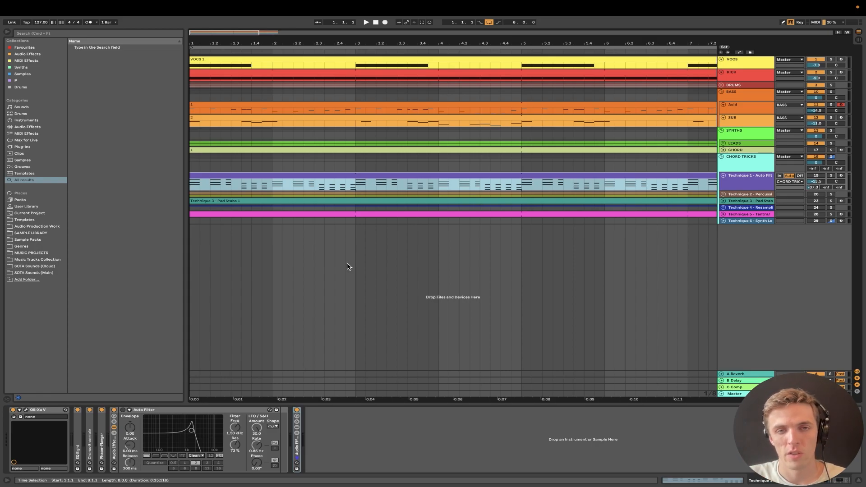
key(z)
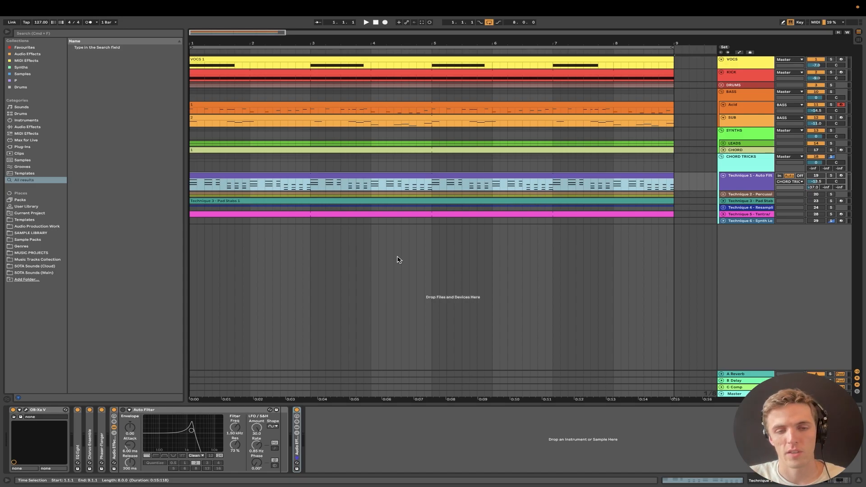
click(192, 422)
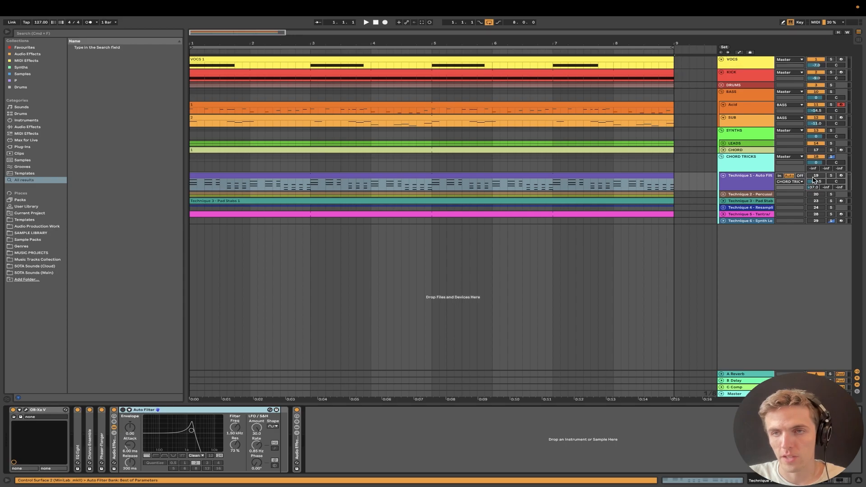
click(832, 176)
key(space)
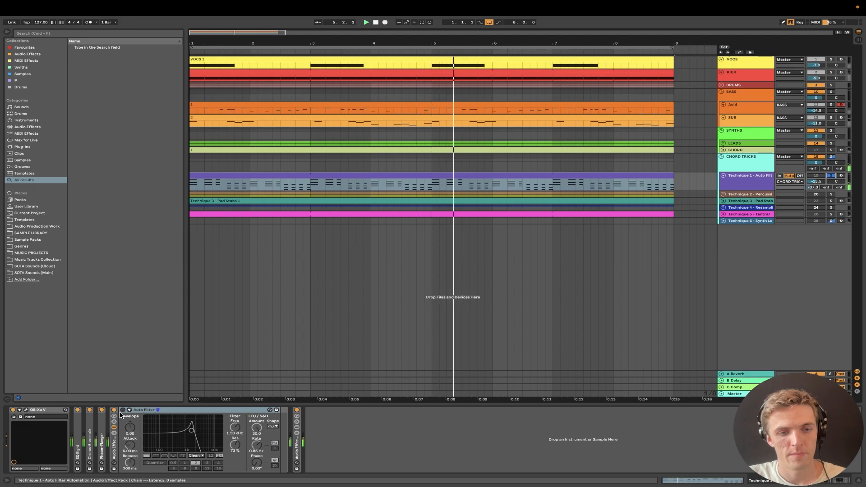
Reset the Auto Filter's LFO amount to 0, turn the device on and sweep its filter frequency with playback, ending at 1.96 kHz.
double_click(257, 428)
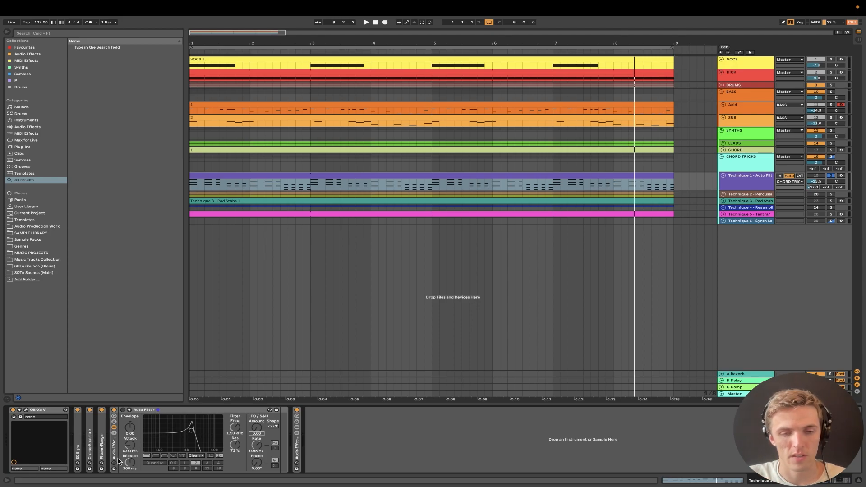
click(123, 411)
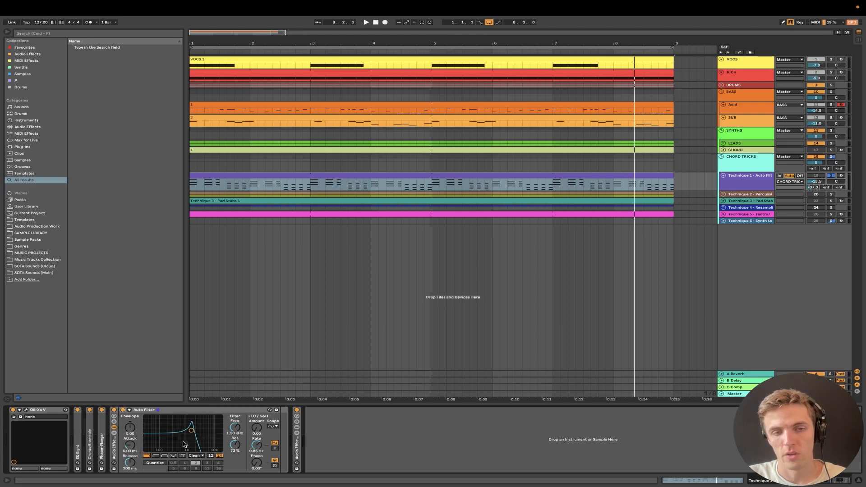
drag(233, 439, 234, 425)
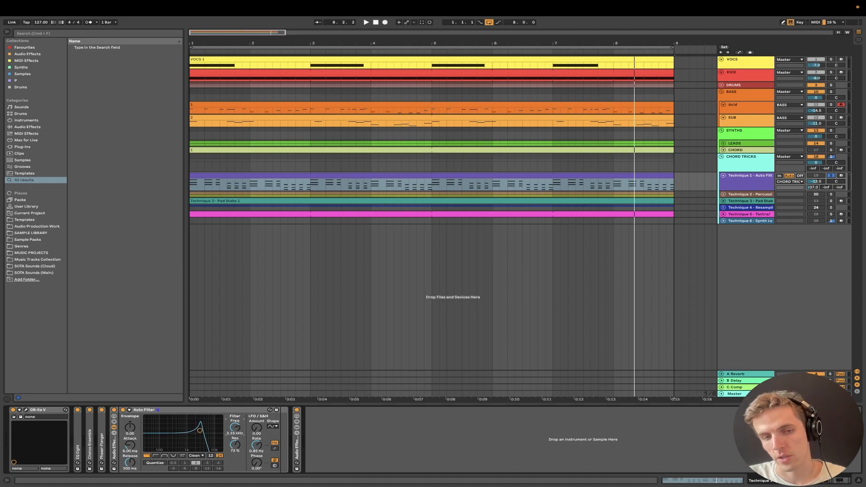
key(space)
mouse_move(233, 435)
mouse_down()
mouse_move(233, 447)
mouse_move(234, 411)
mouse_move(234, 438)
mouse_move(235, 423)
mouse_up()
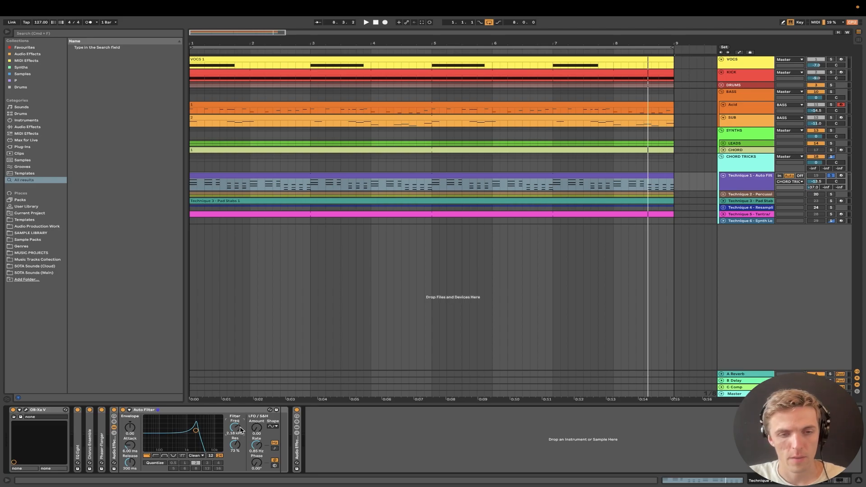
drag(237, 430, 237, 434)
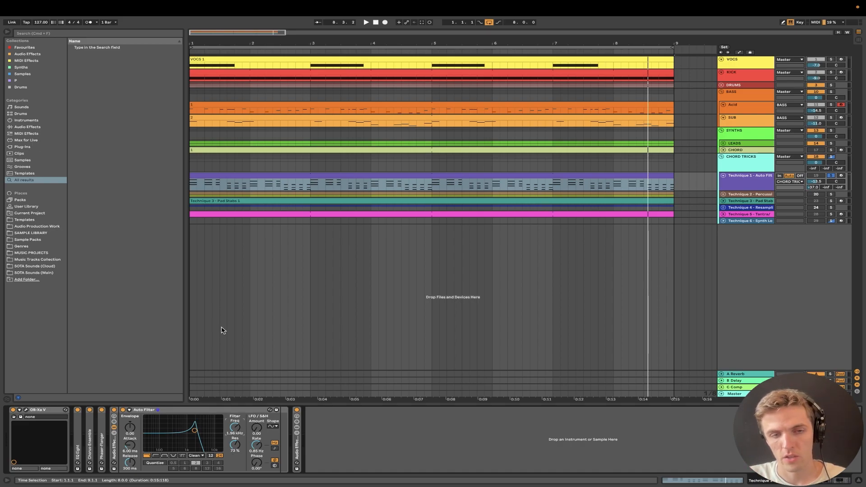
Set the Auto Filter's LFO amount to 23.8 and play the chord with the BASS group and KICK track also soloed.
drag(256, 428, 256, 423)
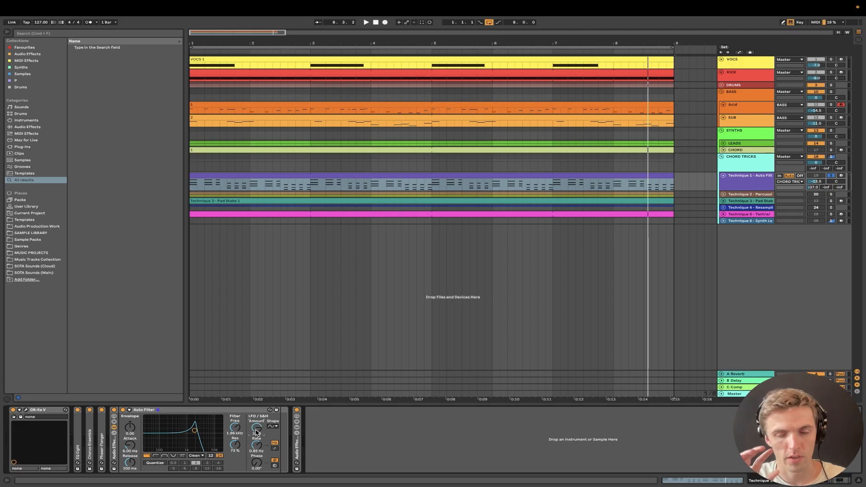
key(space)
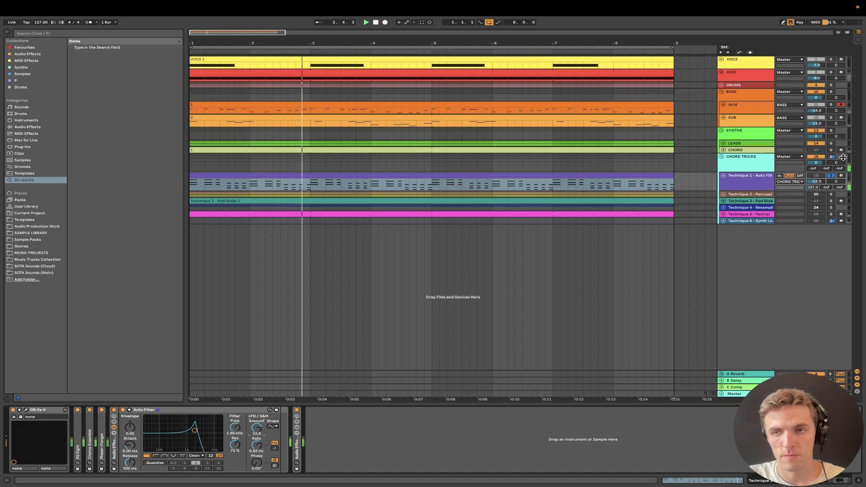
super+click(832, 93)
super+click(832, 73)
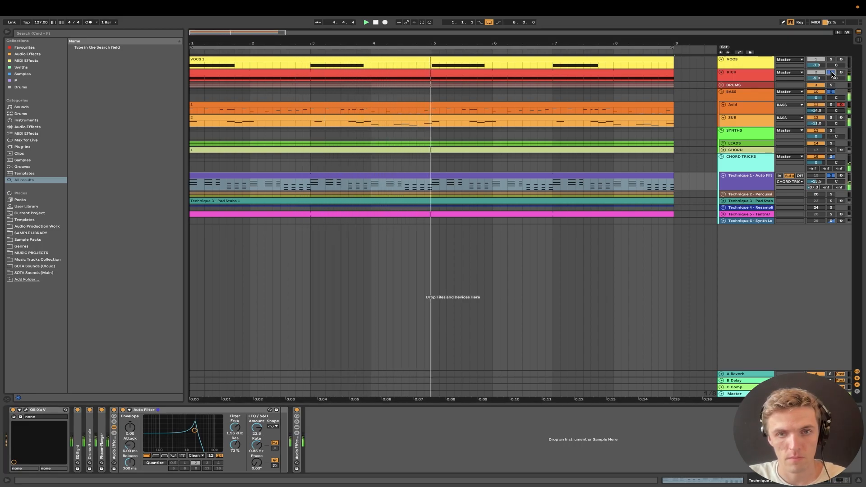
Bypass and re-enable the Auto Filter during playback to compare, and try an LFO amount of 30.0 before undoing it.
click(122, 410)
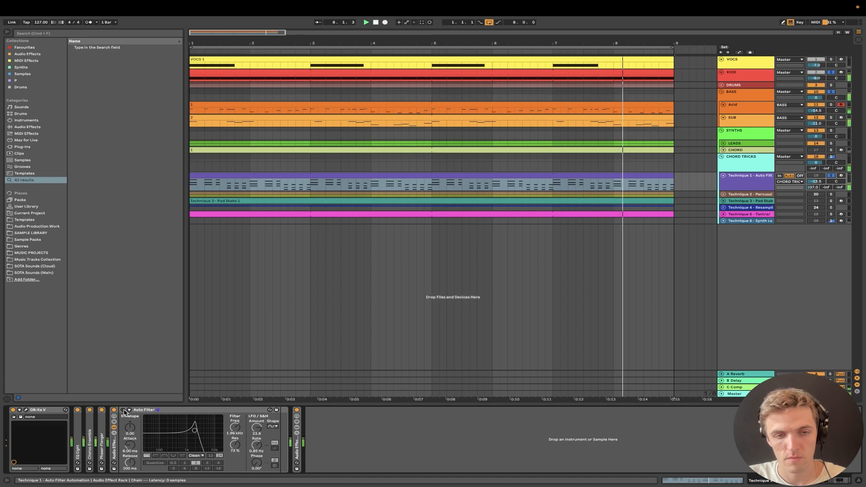
click(123, 410)
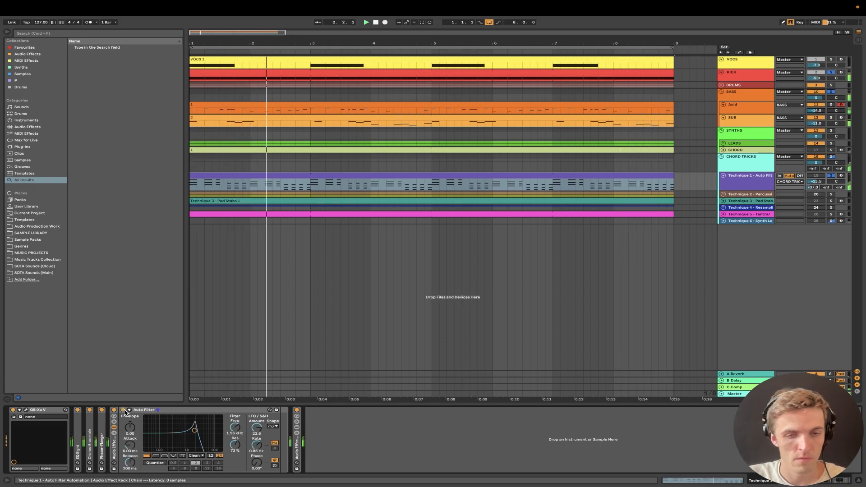
drag(256, 427, 257, 410)
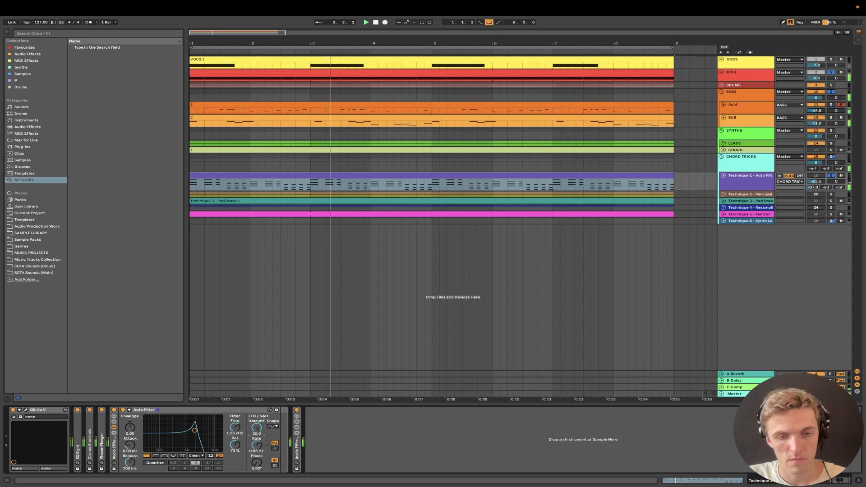
key(super+z)
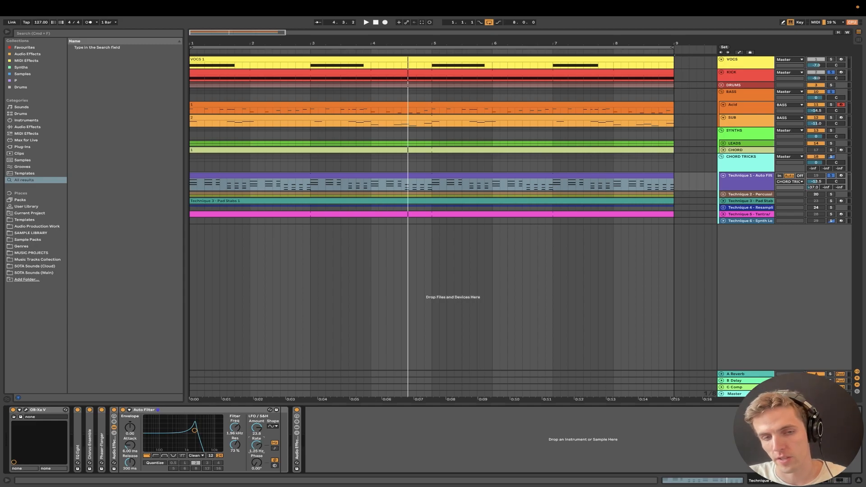
Lower the Auto Filter's frequency to 1.04 kHz while the arrangement plays, and stop playback.
key(space)
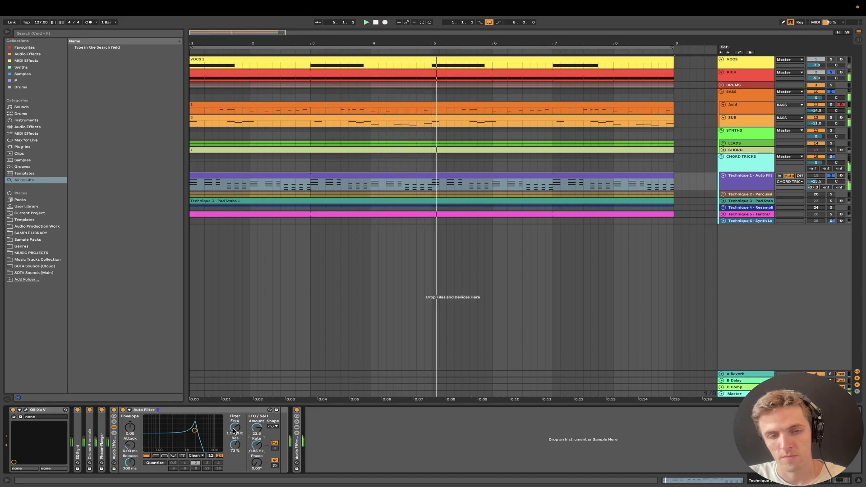
drag(236, 429, 236, 432)
key(space)
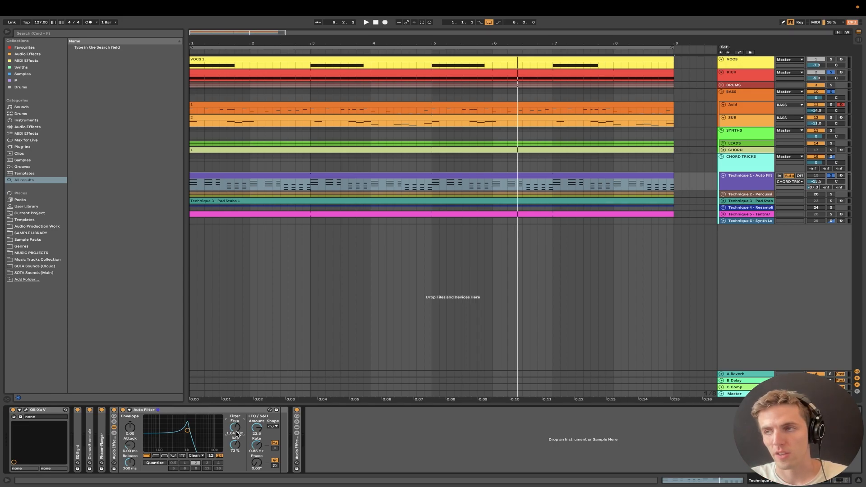
Unfold the effect rack holding the reverbs and Delay, and compare the chord with the rack bypassed and enabled during playback.
double_click(297, 445)
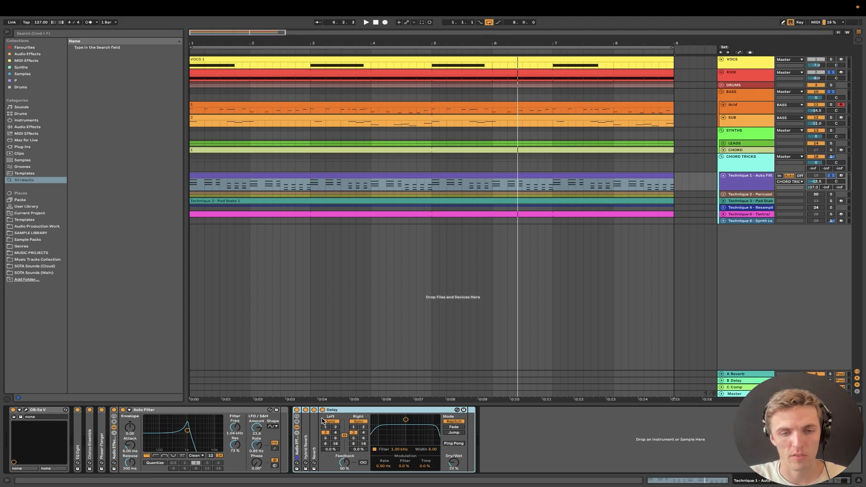
click(297, 410)
key(space)
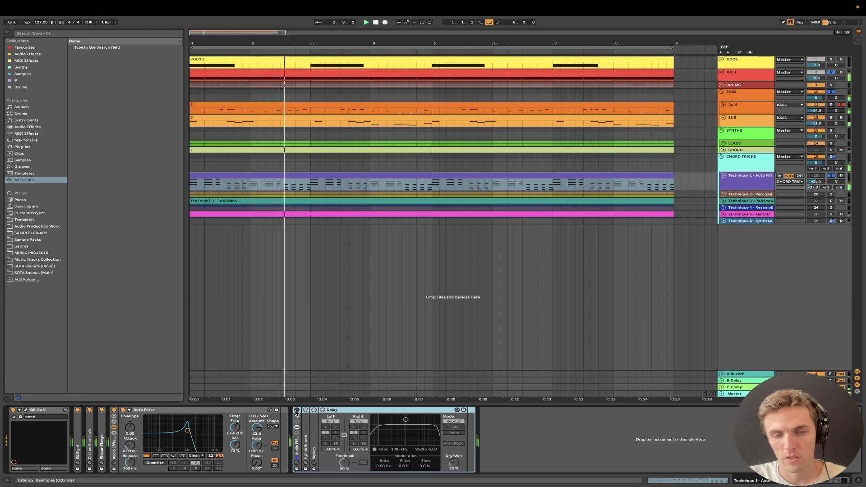
click(297, 410)
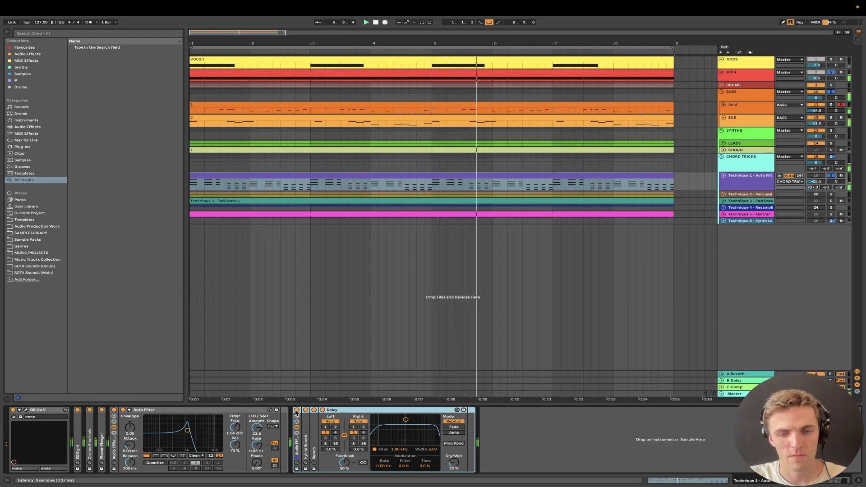
Raise the Auto Filter's frequency to 1.67 kHz and turn off the reverb and delay rack.
drag(235, 427, 235, 421)
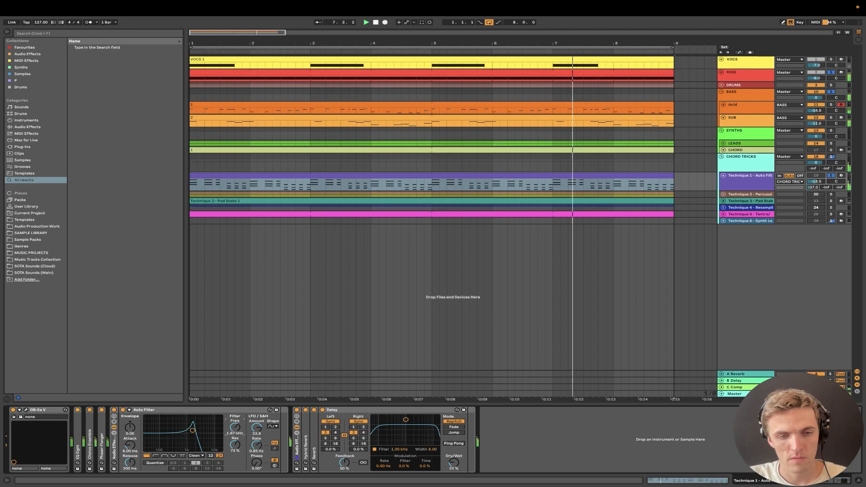
click(297, 410)
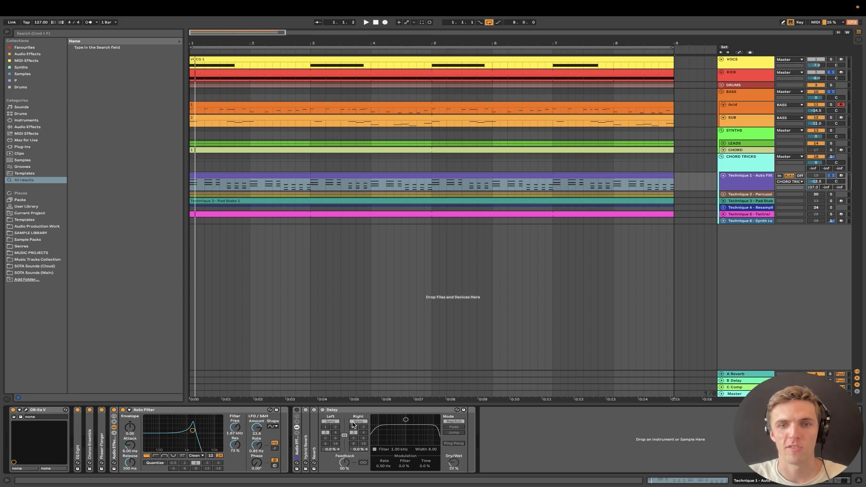
click(233, 410)
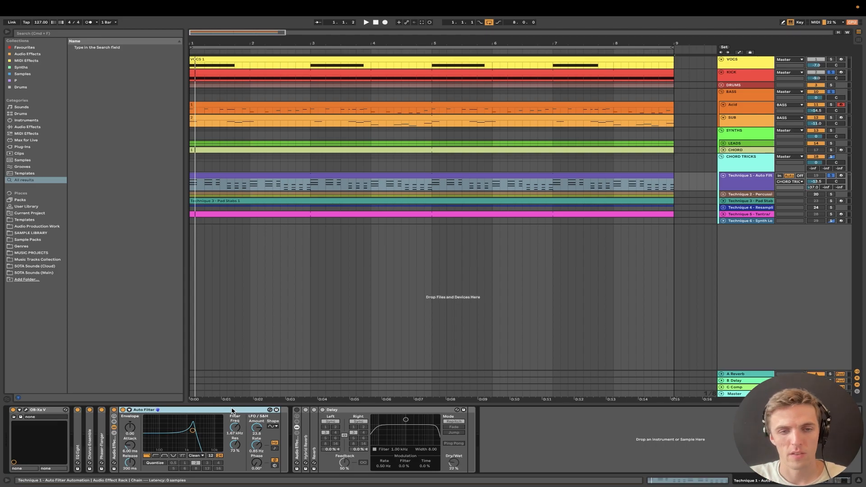
Fold the Technique 1 track, unfold the Technique 2 percussive vocoder group and show the devices of its Drums track.
click(723, 176)
click(723, 183)
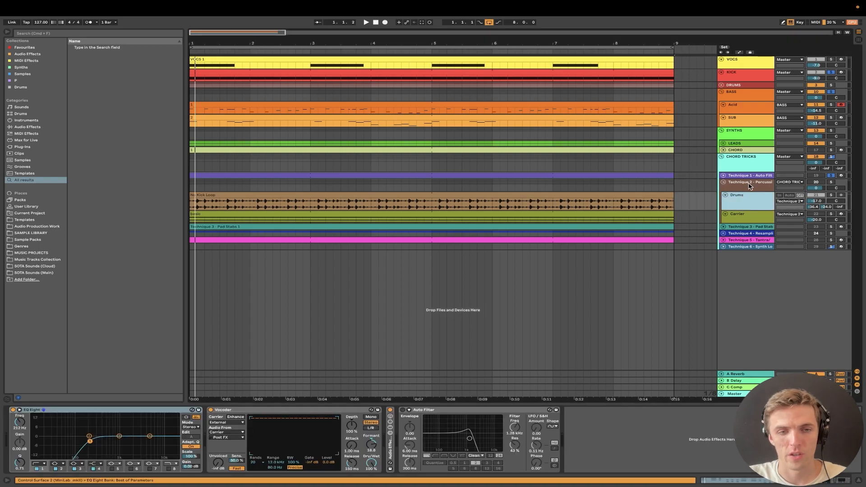
click(749, 185)
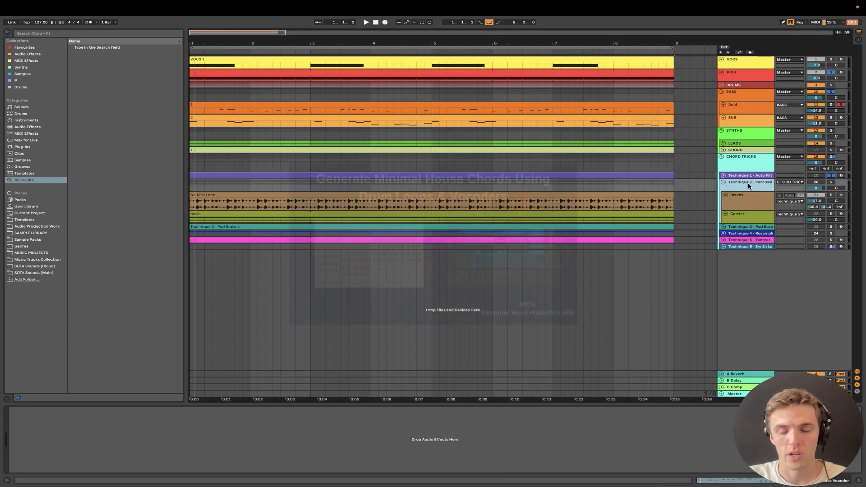
click(745, 199)
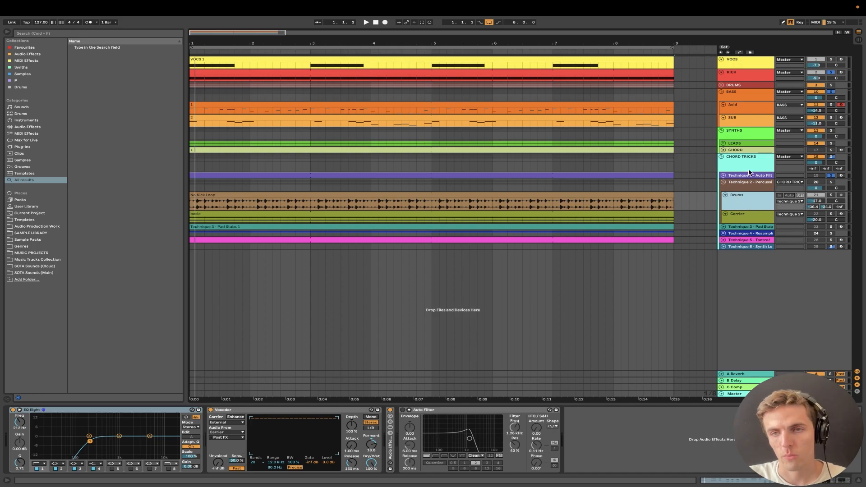
Solo the Drums track inside the Technique 2 group.
click(744, 183)
click(741, 201)
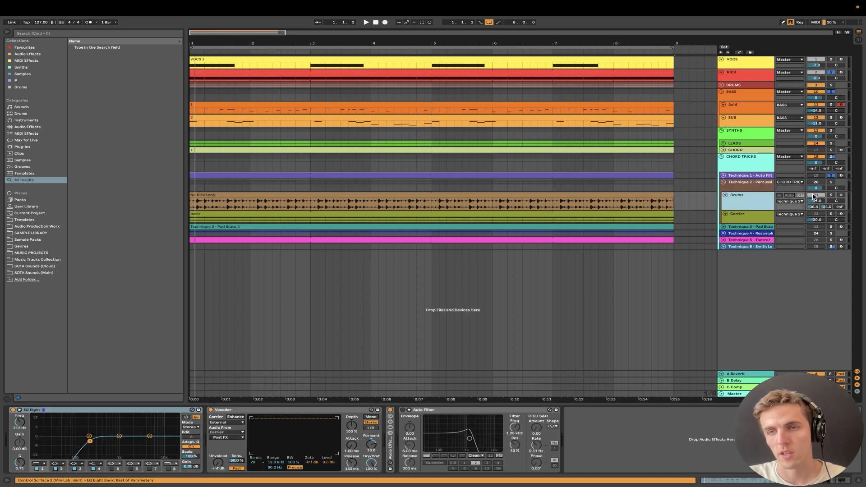
click(831, 196)
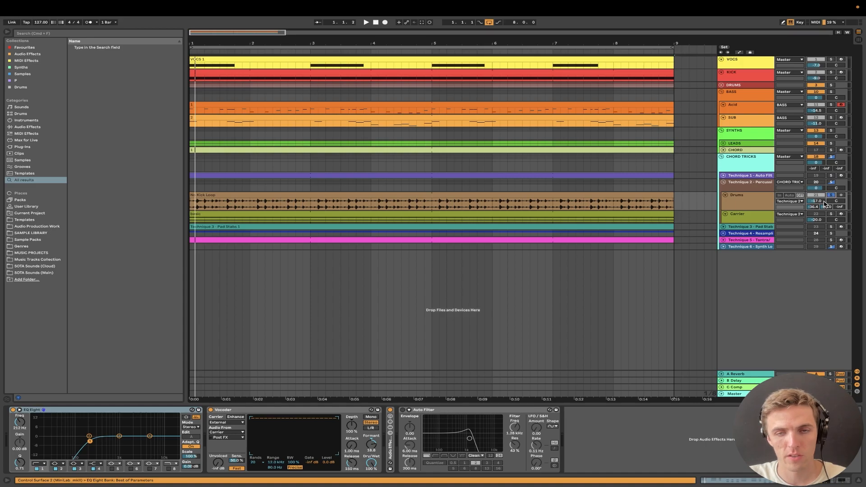
Examine the device chains of the Carrier and Drums tracks in the Technique 2 group, switching between the two.
click(738, 217)
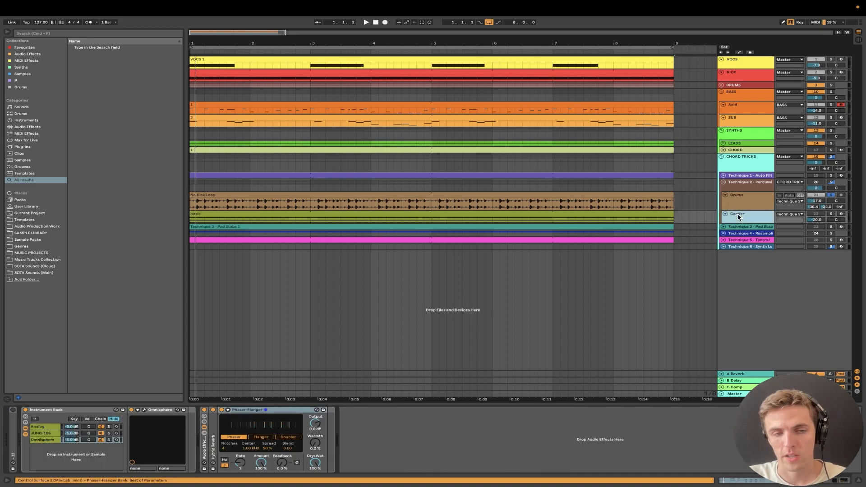
click(745, 199)
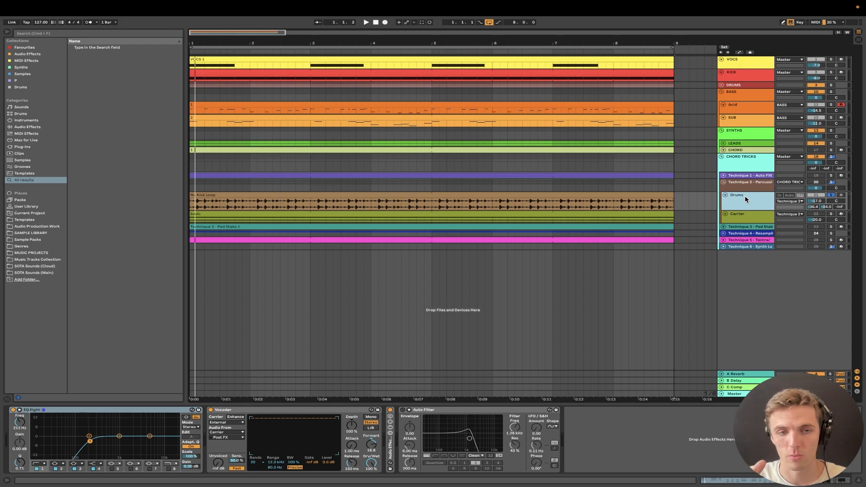
click(748, 185)
click(748, 195)
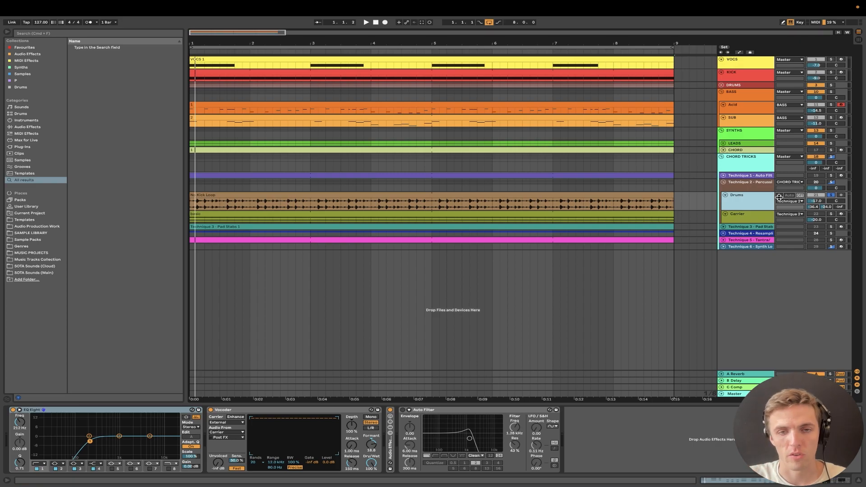
click(759, 214)
click(756, 204)
click(752, 187)
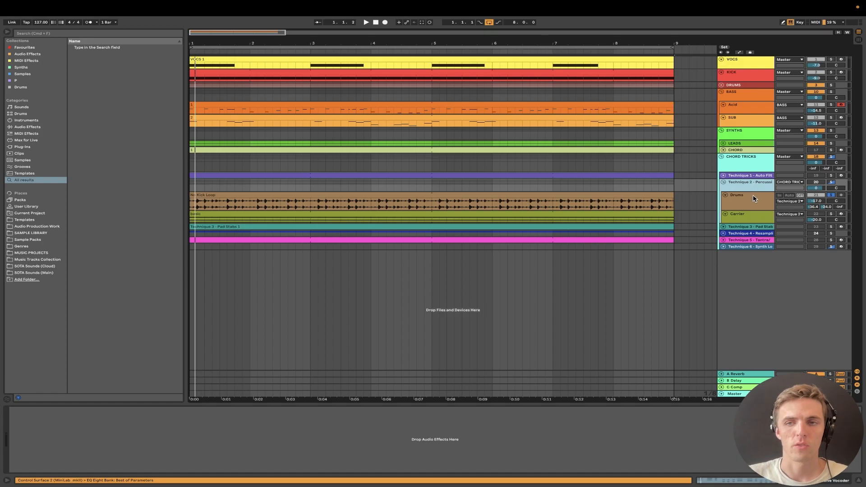
click(754, 199)
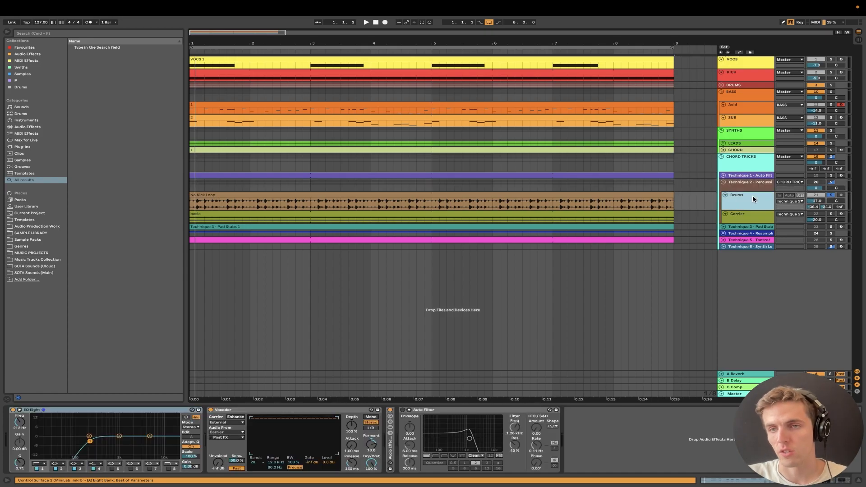
Turn off the Vocoder on the soloed Drums track and play its No Kick Loop clip from bar 1.
click(831, 196)
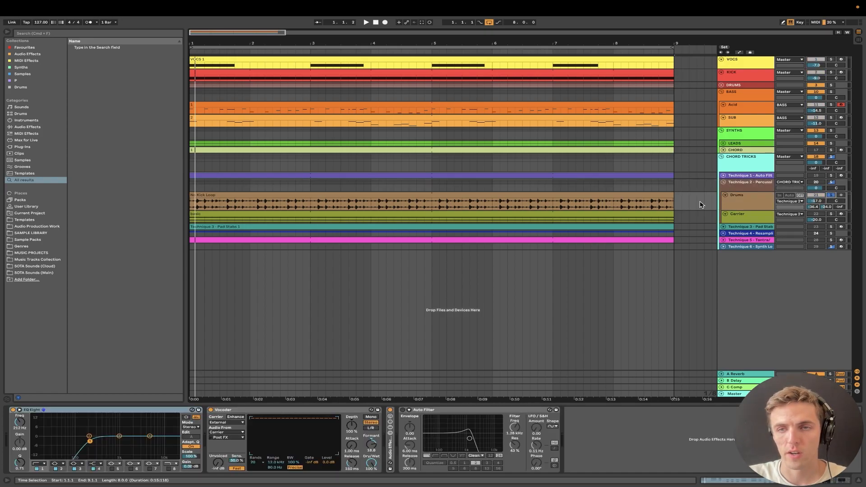
click(211, 411)
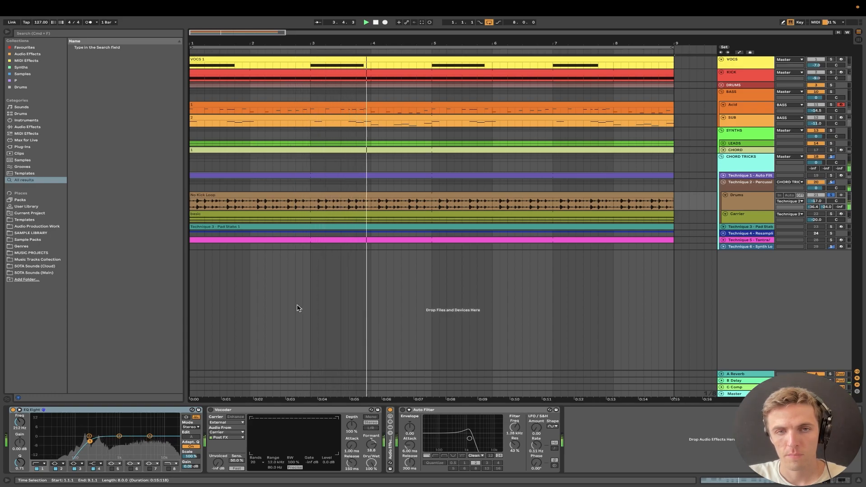
Solo the Carrier track and the Analog chain in its Instrument Rack, and play from bar 1.
click(752, 214)
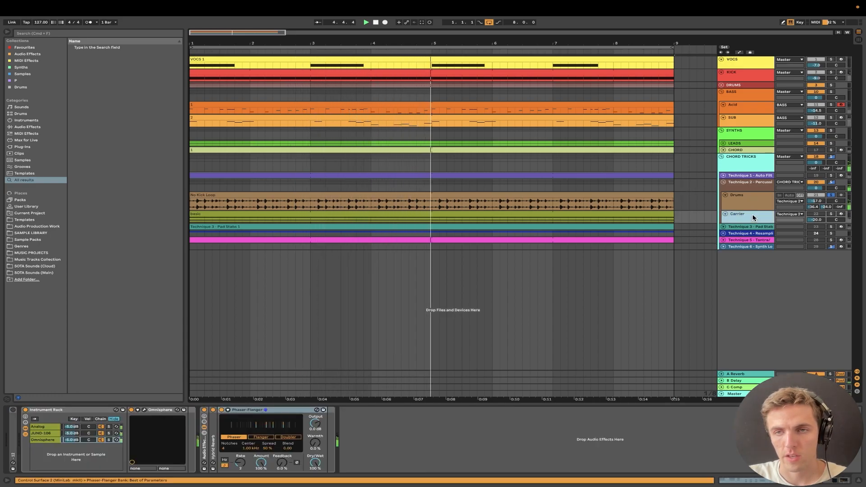
click(831, 214)
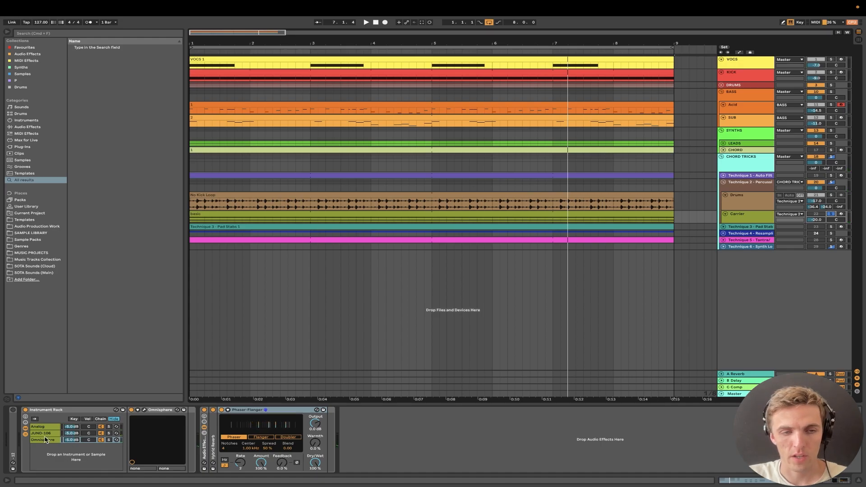
click(109, 427)
key(space)
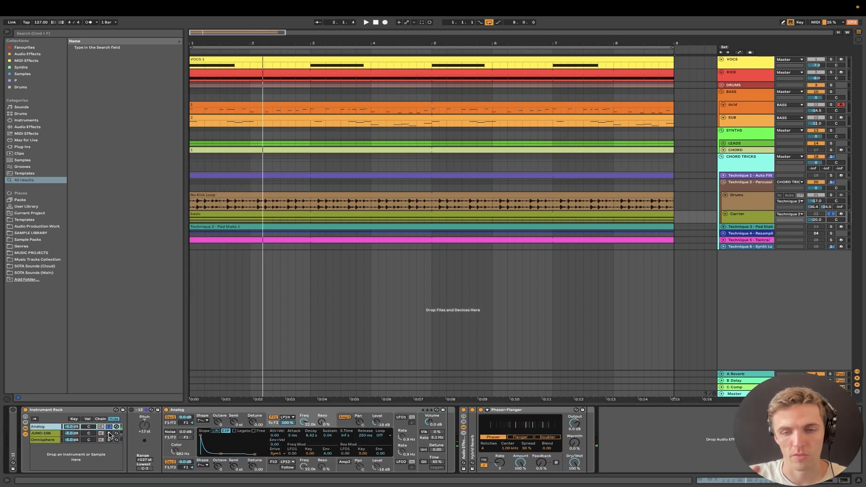
Audition the Carrier's JUNO-106 and Omnisphere chains one by one in solo, and compare the full rack with its audio effects off and on.
click(109, 434)
key(space)
key(space)
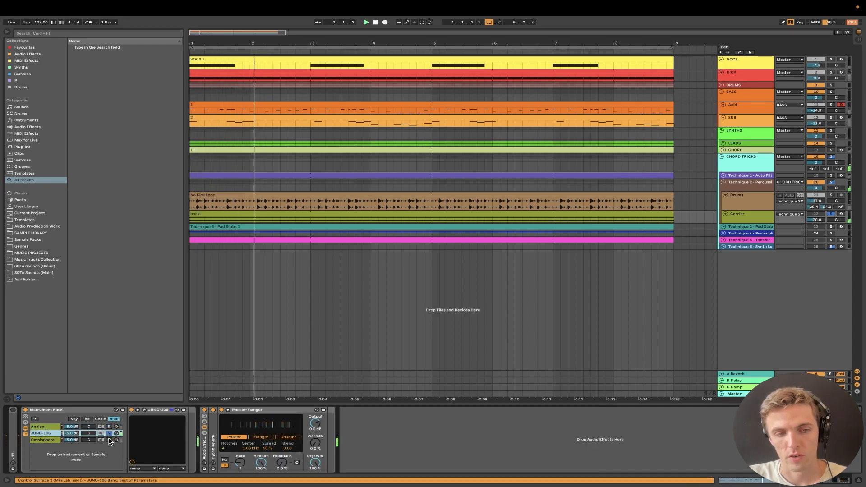
click(110, 440)
key(space)
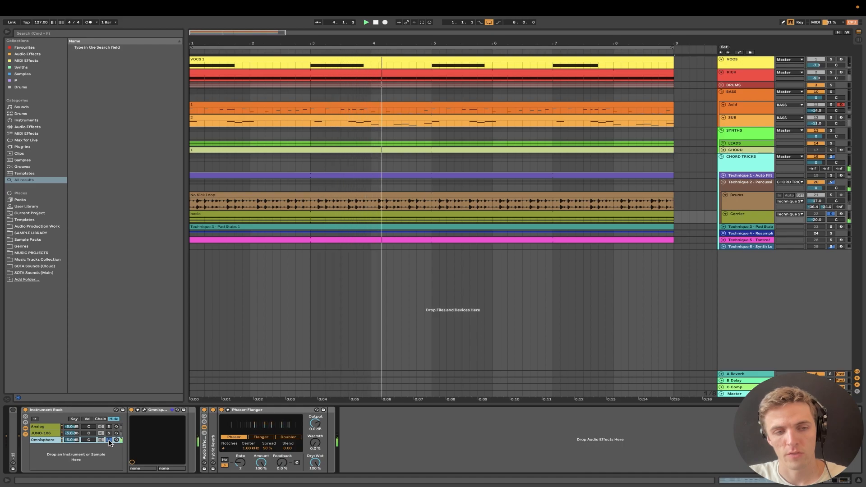
click(205, 410)
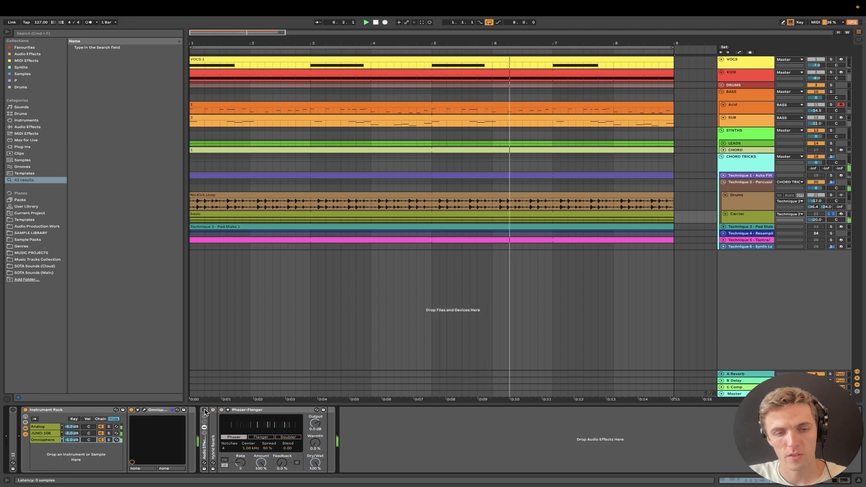
click(204, 411)
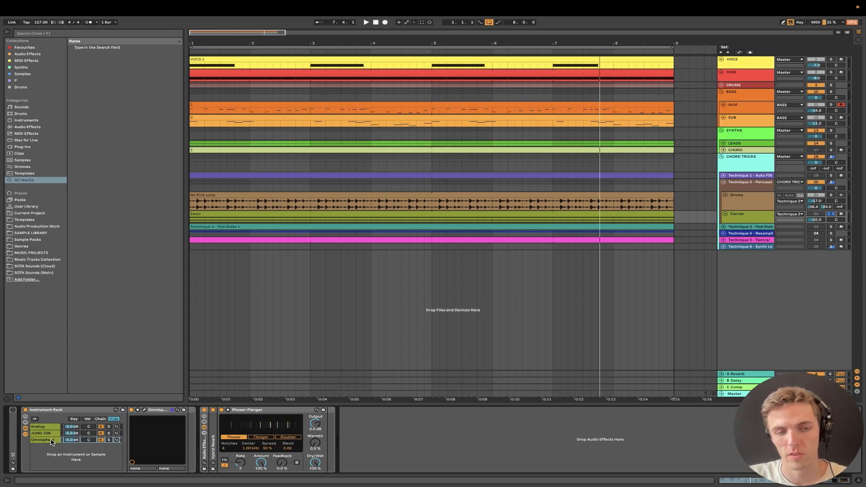
Turn the Vocoder back on in the device chain of the Drums track inside the Technique 2 group.
click(747, 200)
click(746, 217)
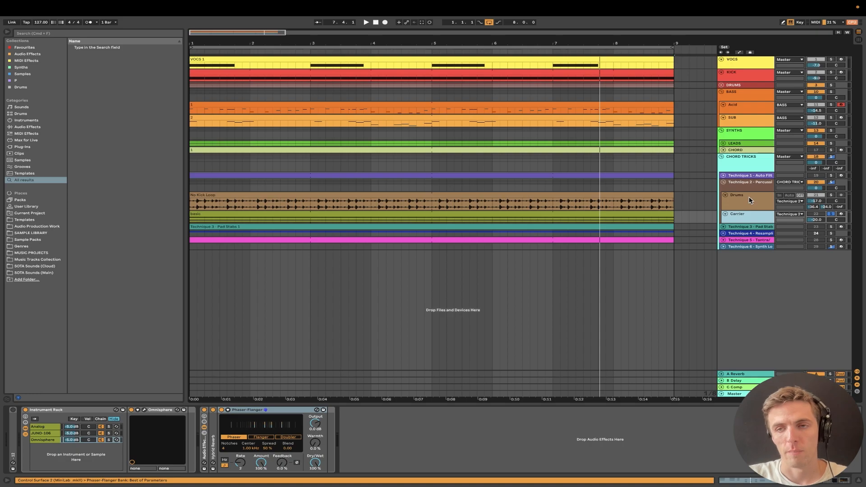
click(750, 199)
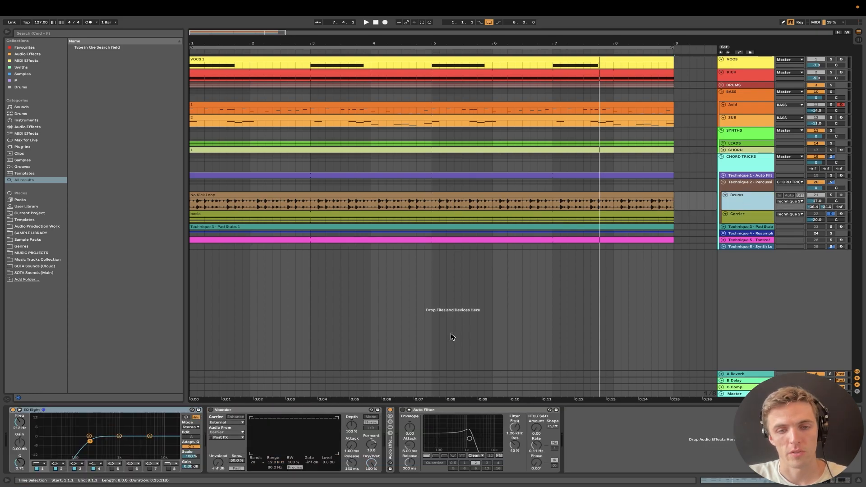
click(211, 410)
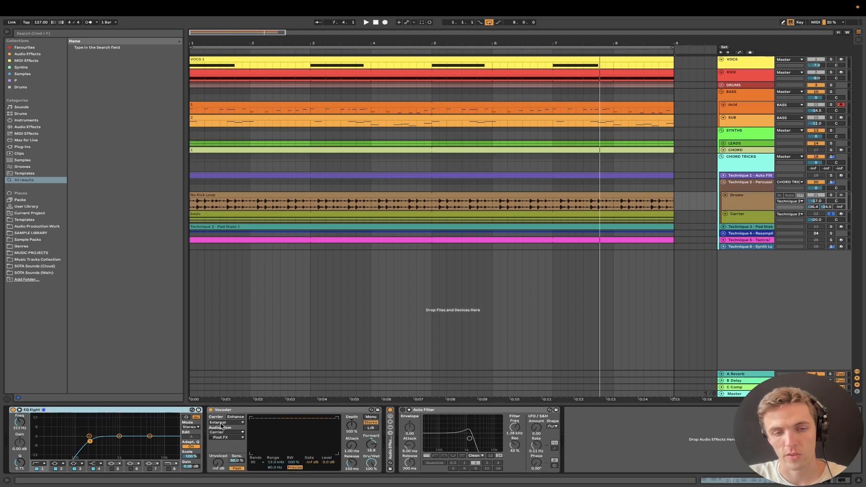
Set the Vocoder's carrier to External, taking its audio from the Carrier track at Post FX.
click(222, 424)
click(222, 424)
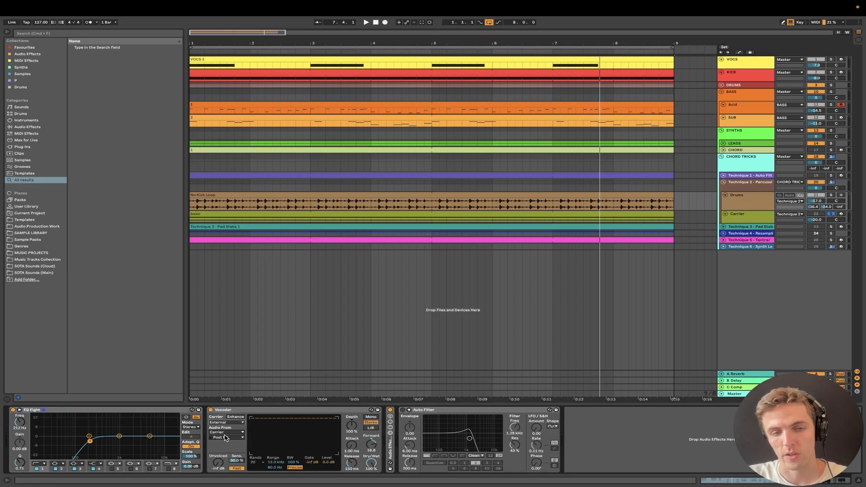
click(227, 433)
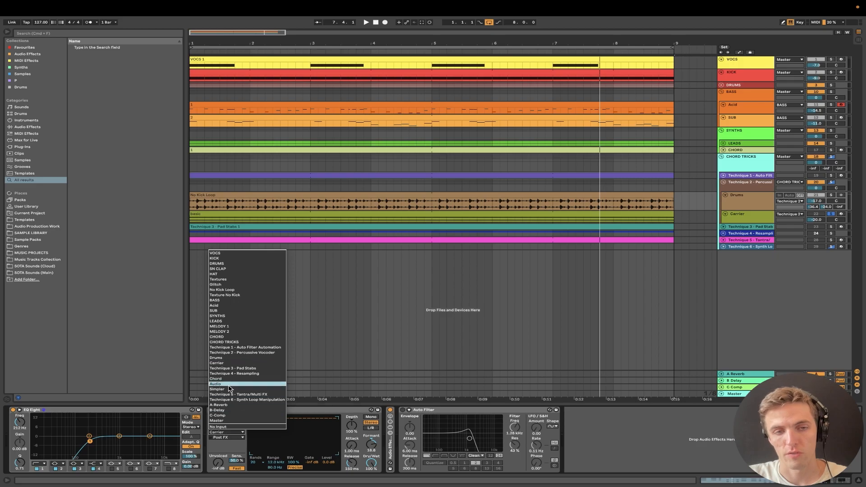
click(221, 364)
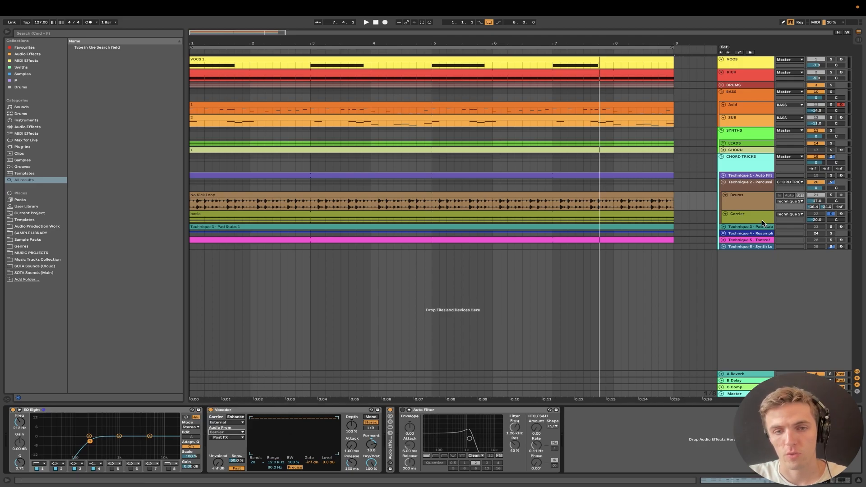
click(220, 438)
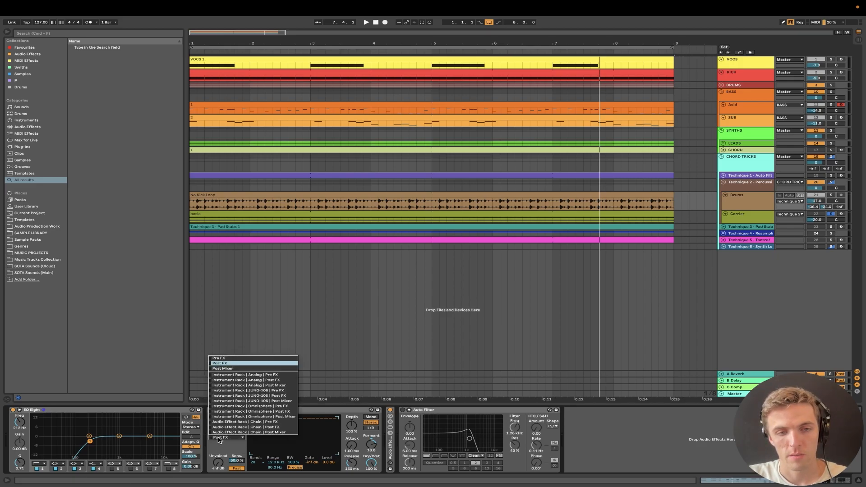
click(218, 439)
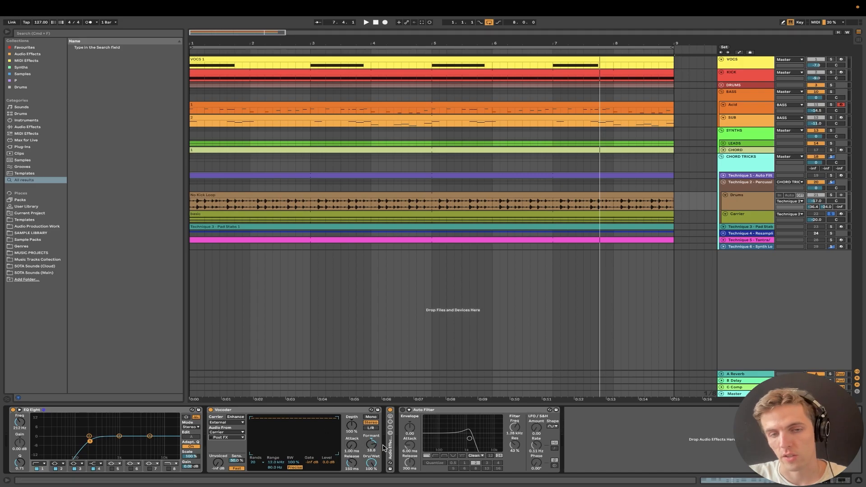
Solo the Drums track of the Technique 2 group, play from bar 1 and set the Vocoder's Formant to 11.8.
click(831, 196)
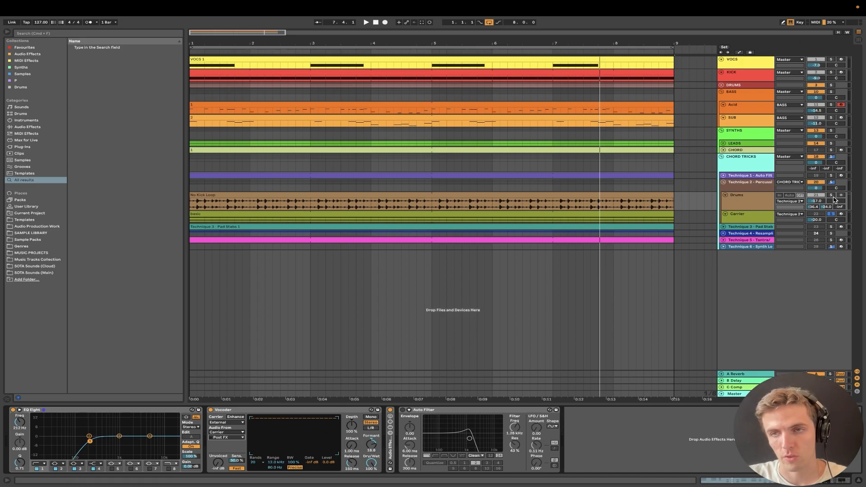
key(space)
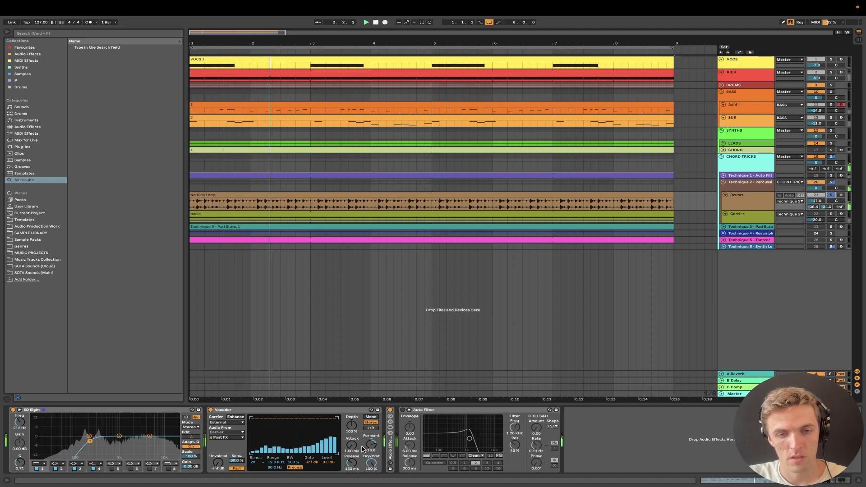
mouse_move(370, 449)
mouse_down()
mouse_move(370, 477)
mouse_move(372, 449)
mouse_up()
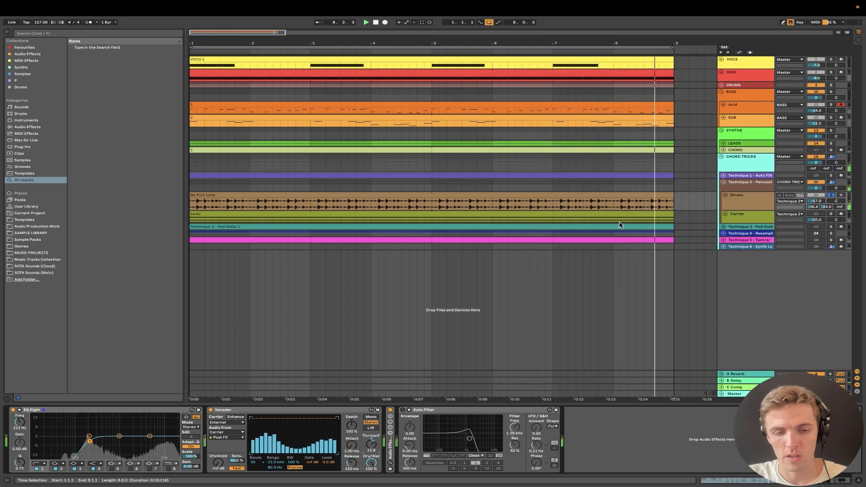
Add the KICK, BASS and DRUMS tracks to the solo during playback to hear the vocoded drums in context, and stop.
click(831, 72)
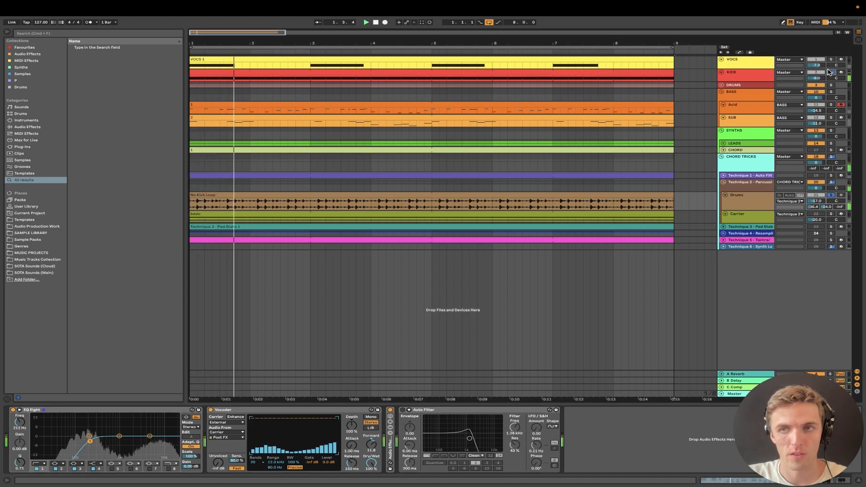
click(832, 91)
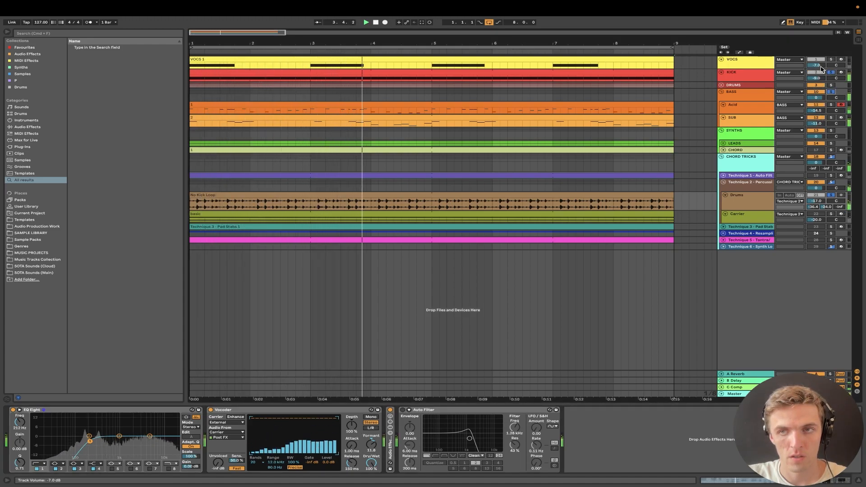
click(832, 85)
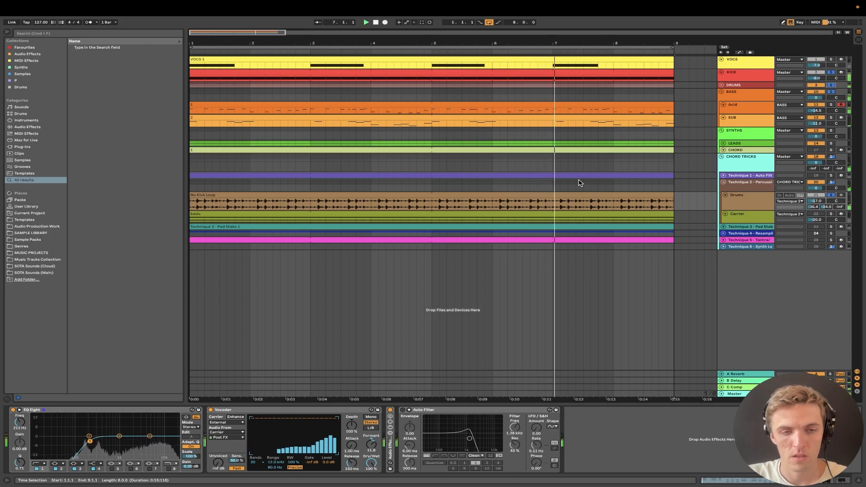
key(space)
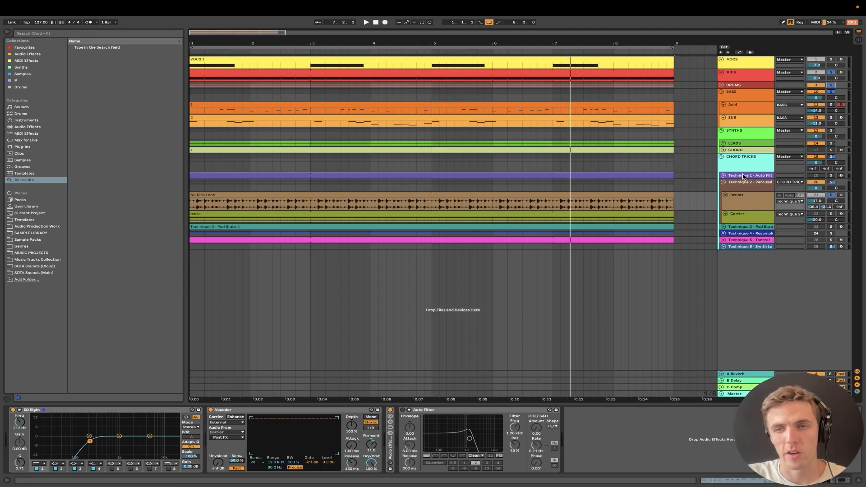
Expand the DRUMS and Textures groups and play the Texture No Kick track in solo from bar 1.
click(832, 183)
click(722, 85)
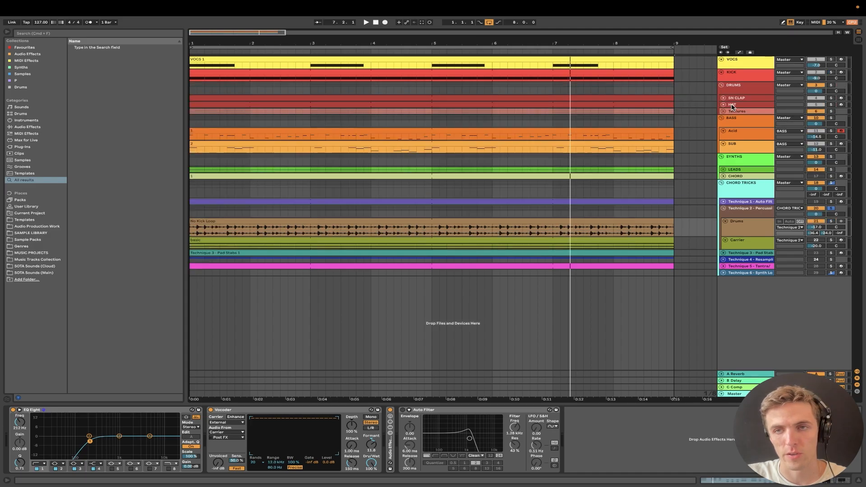
click(722, 111)
click(833, 137)
key(space)
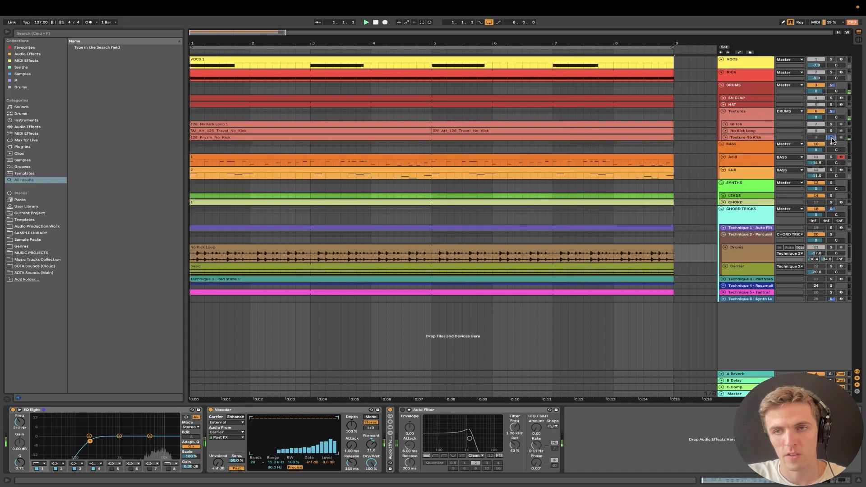
Solo the whole Textures and DRUMS groups with the KICK during playback, then stop and collapse both expanded groups.
click(832, 112)
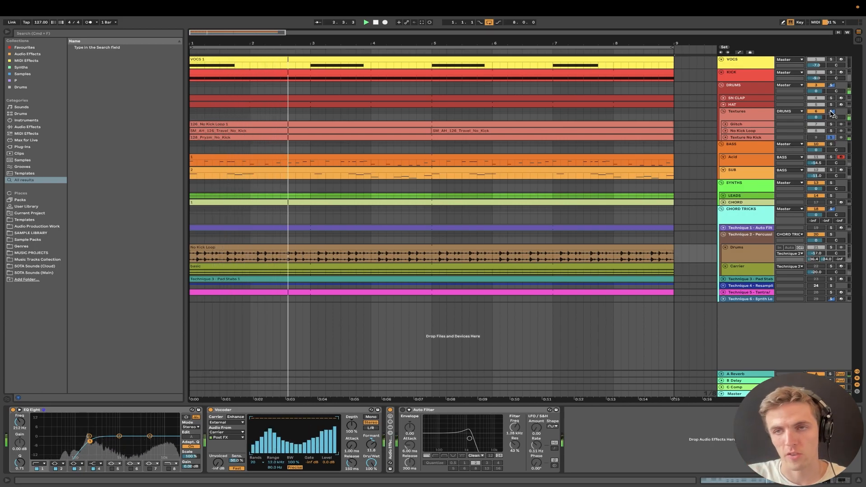
click(832, 85)
click(832, 72)
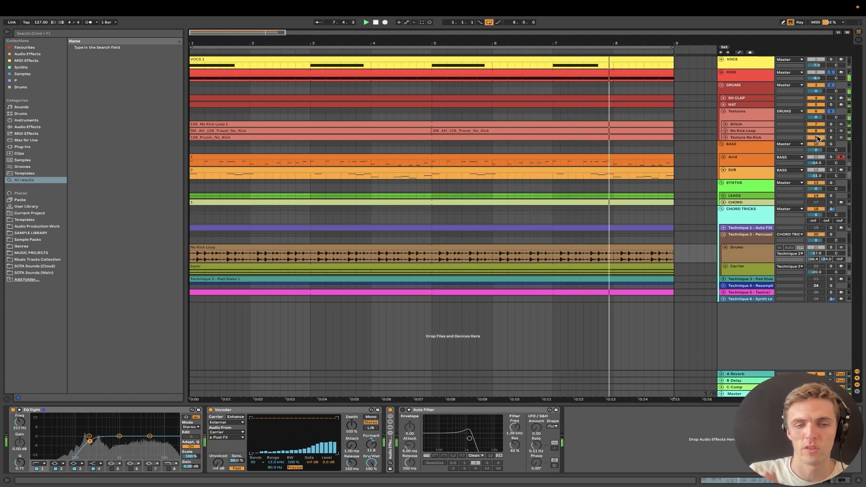
key(space)
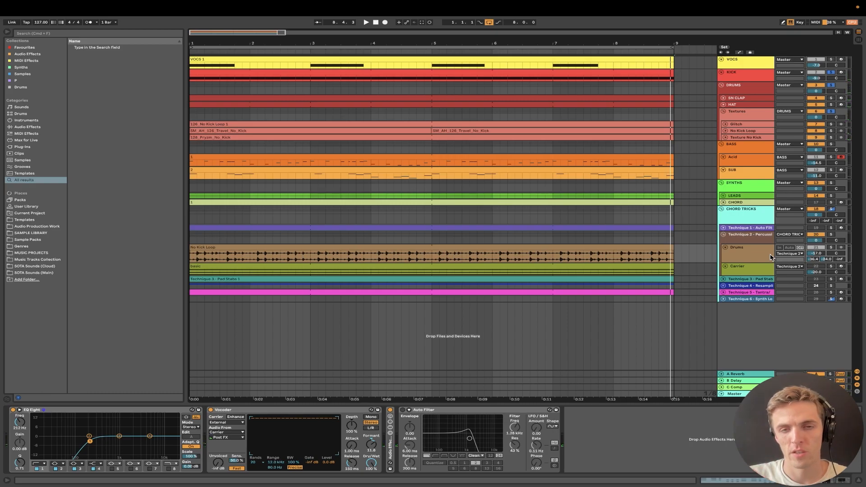
click(723, 111)
click(721, 85)
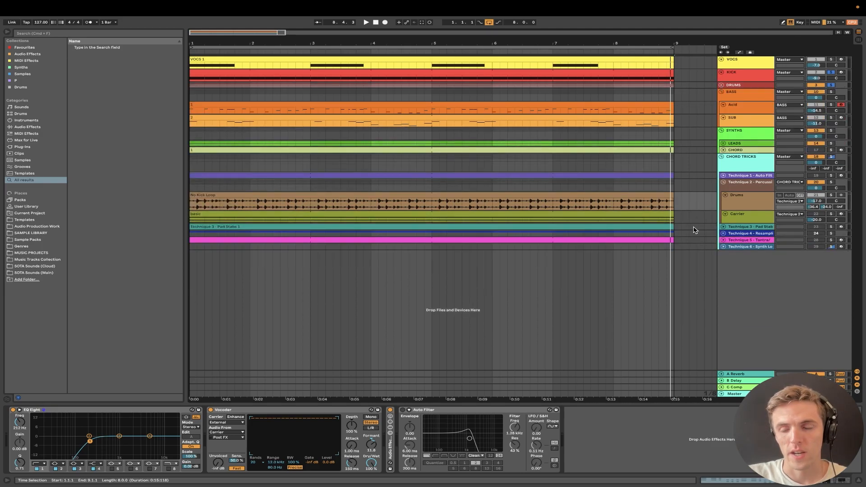
Review the Technique 2 group's Drums and Carrier device chains and select the No Kick Loop clip.
click(753, 190)
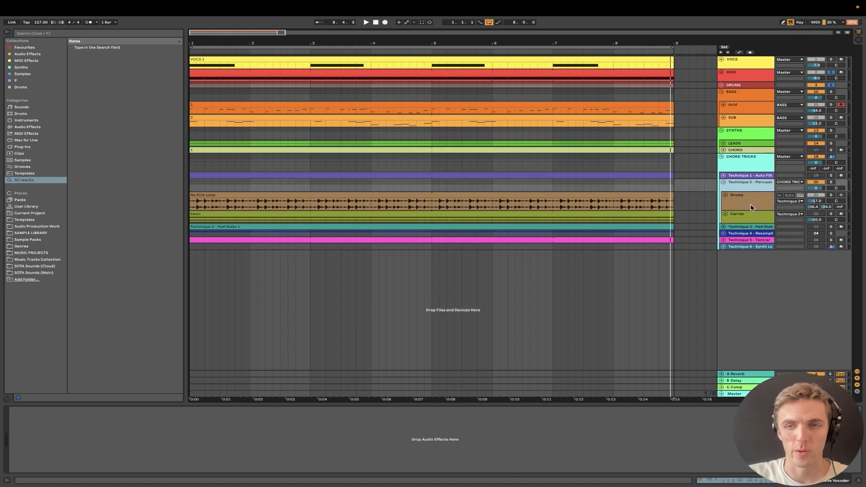
click(749, 205)
click(748, 221)
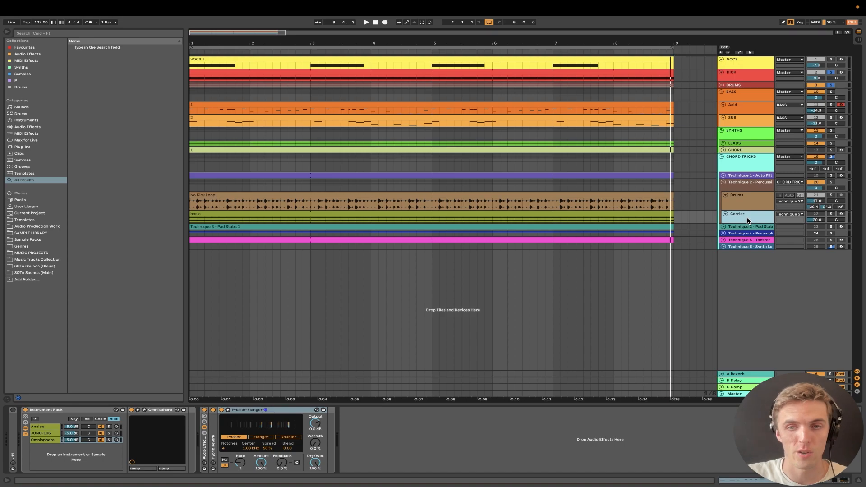
click(589, 195)
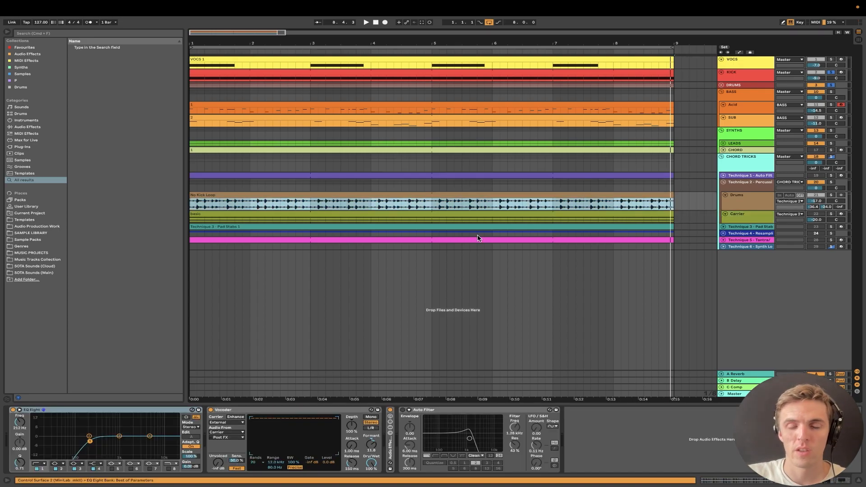
Unfold the Technique 3 - Pad Stabs track, solo it and arm it for recording.
scroll(284, 211, up, 5)
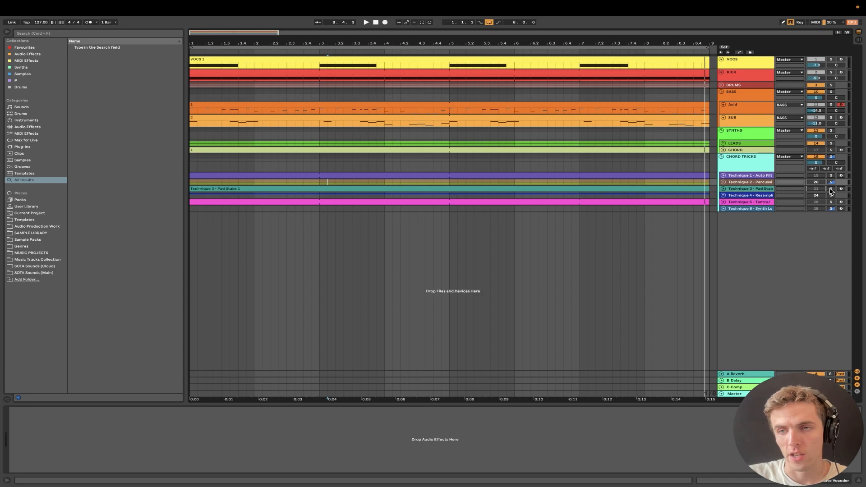
click(723, 190)
click(743, 194)
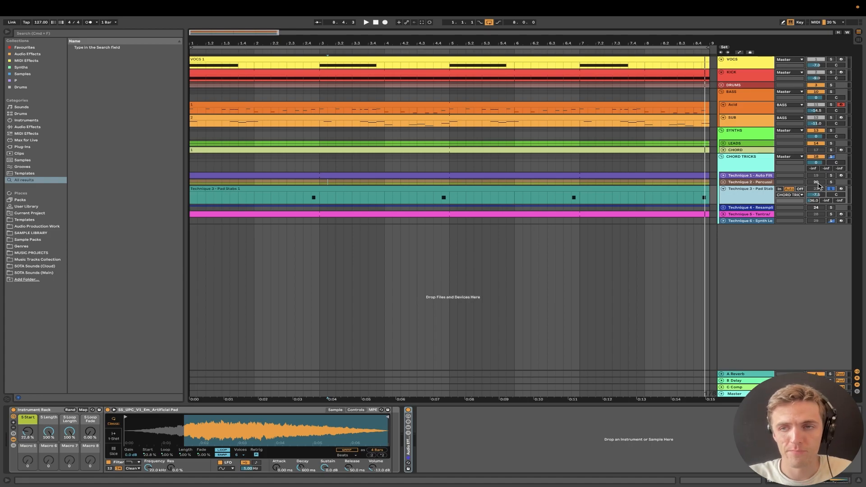
click(841, 189)
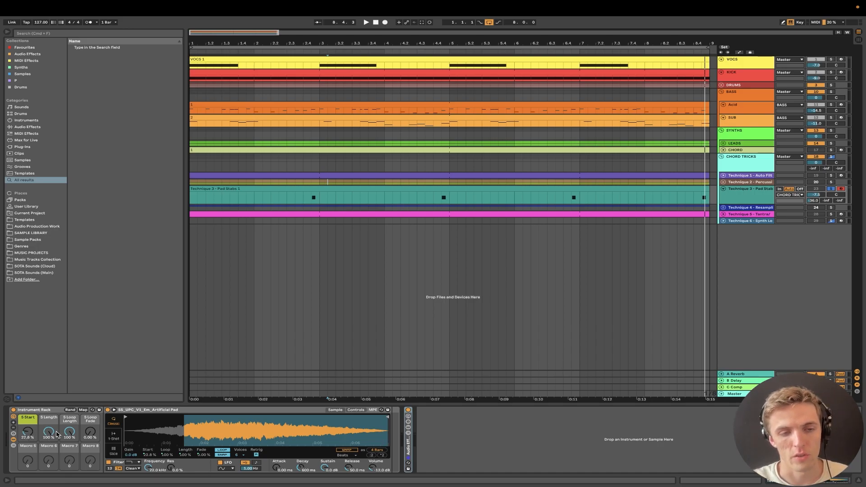
Set the pad rack's S Start macro to 43.3 % and its S Length macro to 0.79 %.
click(146, 411)
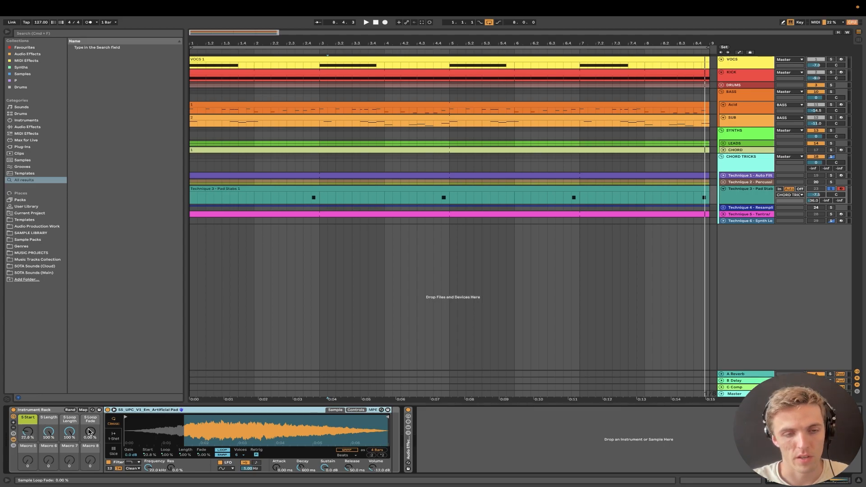
drag(28, 432, 28, 429)
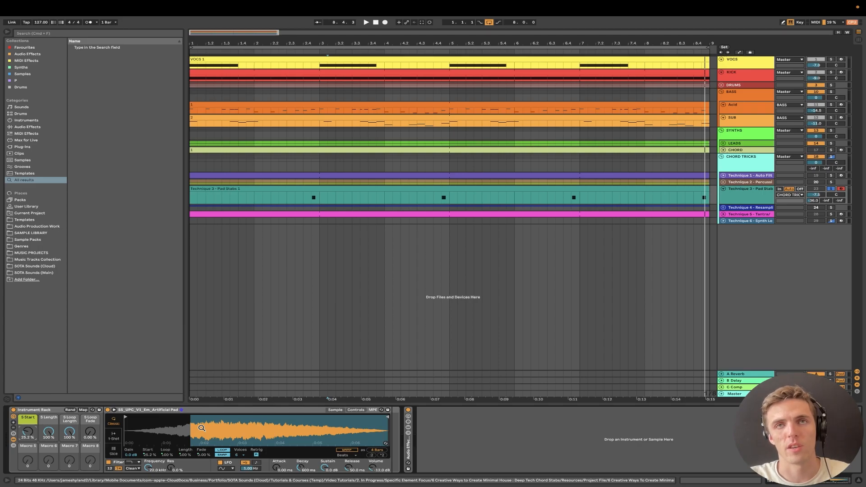
mouse_move(28, 432)
mouse_down()
mouse_move(28, 397)
mouse_move(24, 438)
mouse_up()
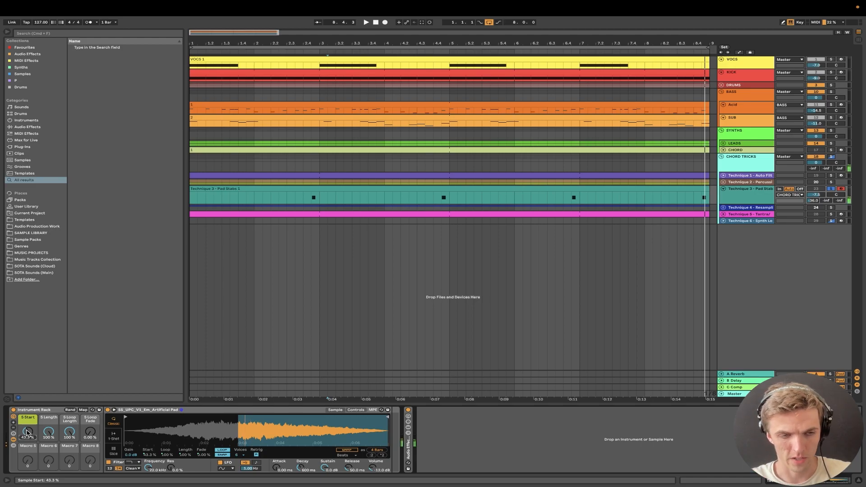
drag(47, 434, 48, 486)
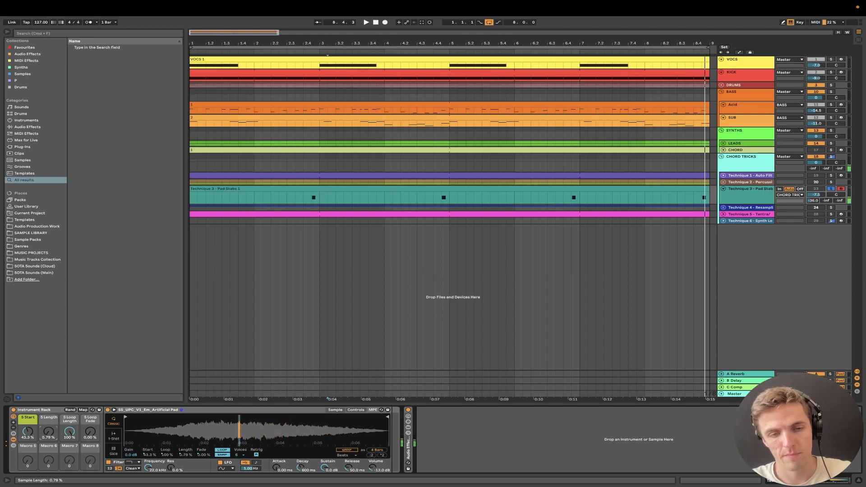
Lengthen the pad rack's sample with the S Length macro, and shorten it to about 7.08 %.
drag(48, 433, 49, 411)
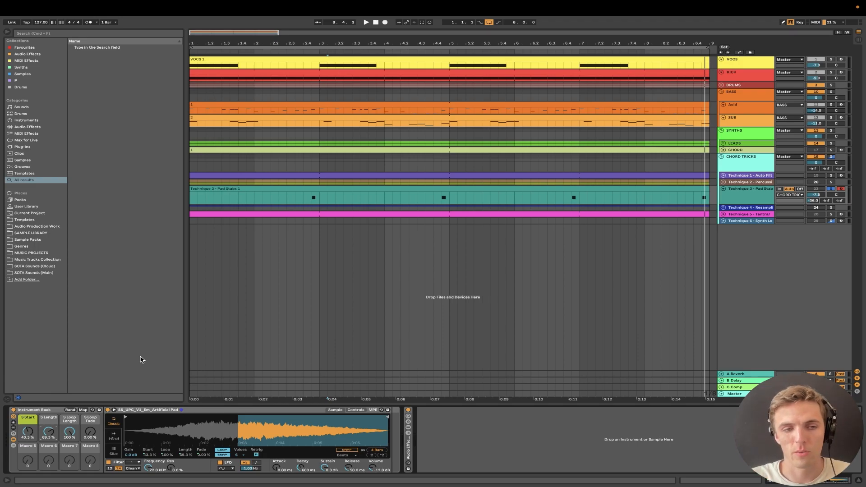
drag(49, 432, 49, 446)
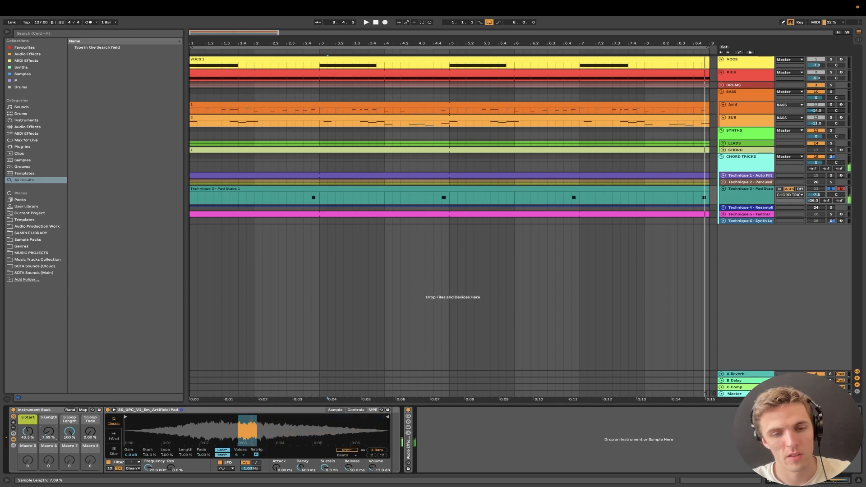
drag(47, 434, 48, 432)
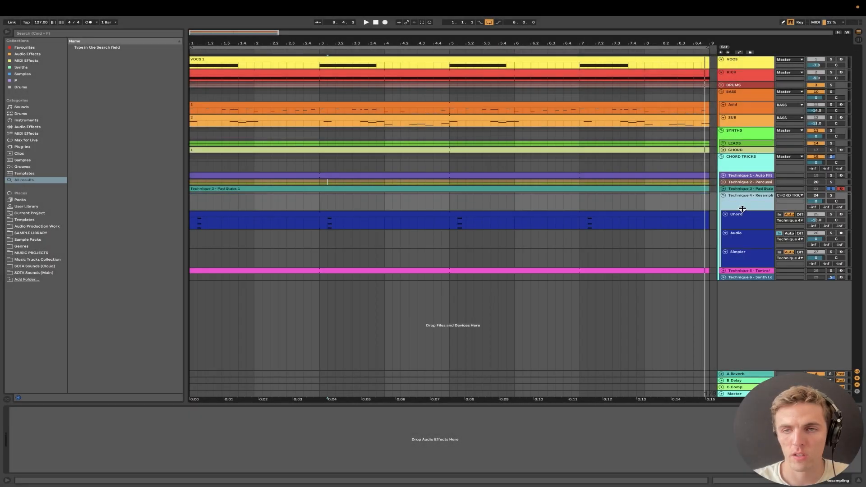
Open the MIDI clip on the Chord track of Technique 4 and inspect the notes of its first chord.
click(746, 216)
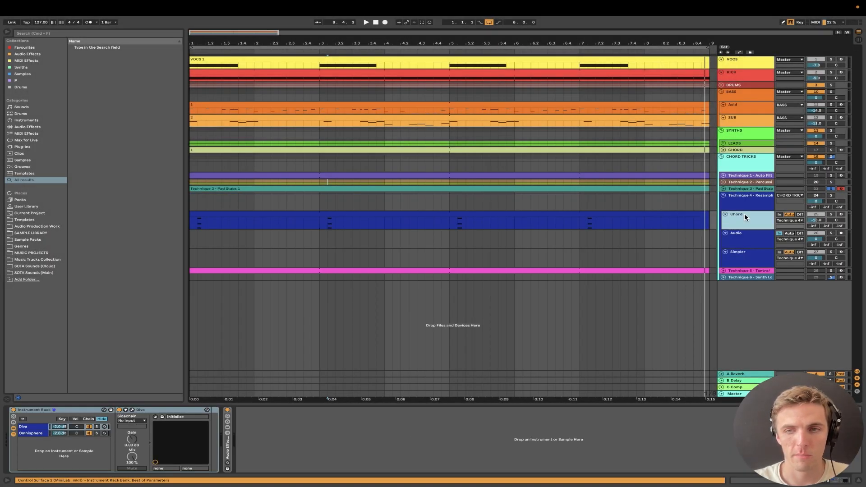
double_click(248, 216)
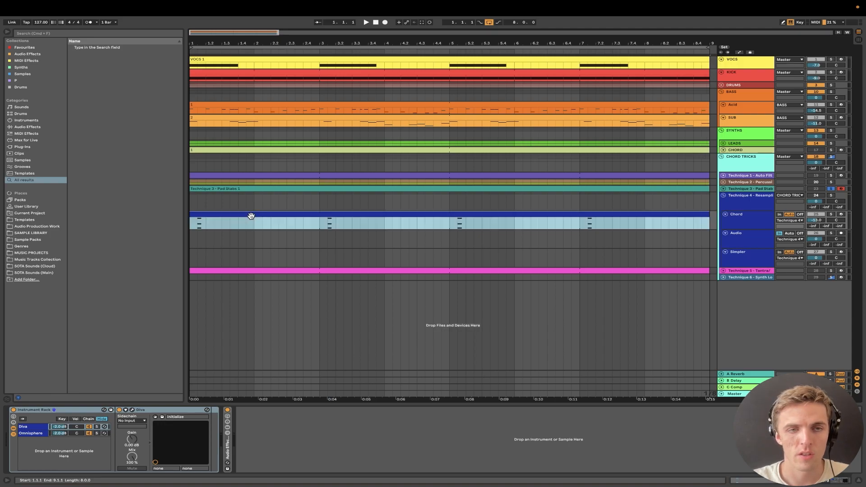
drag(169, 447, 175, 386)
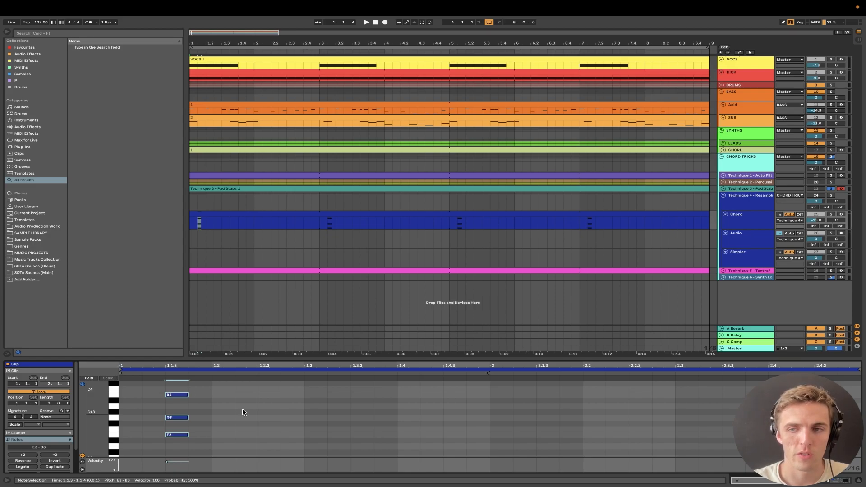
click(202, 442)
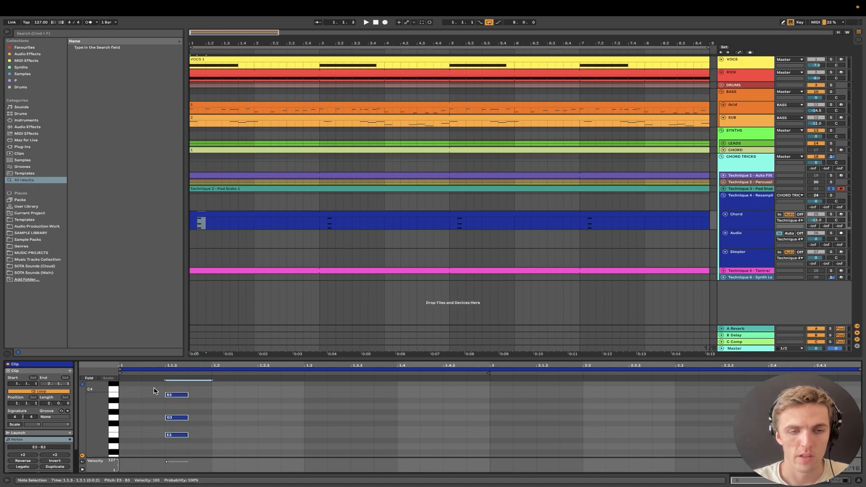
Solo the Chord track, activate the Technique 4 group and play back the dry chord stab.
click(831, 214)
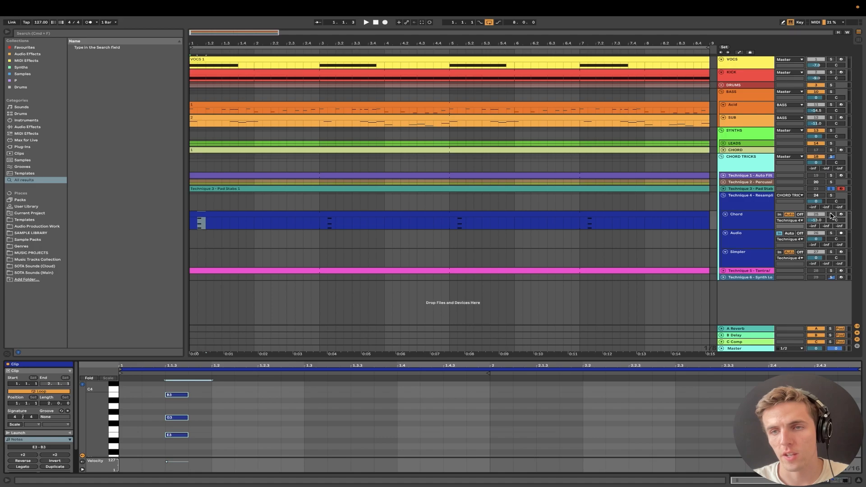
key(space)
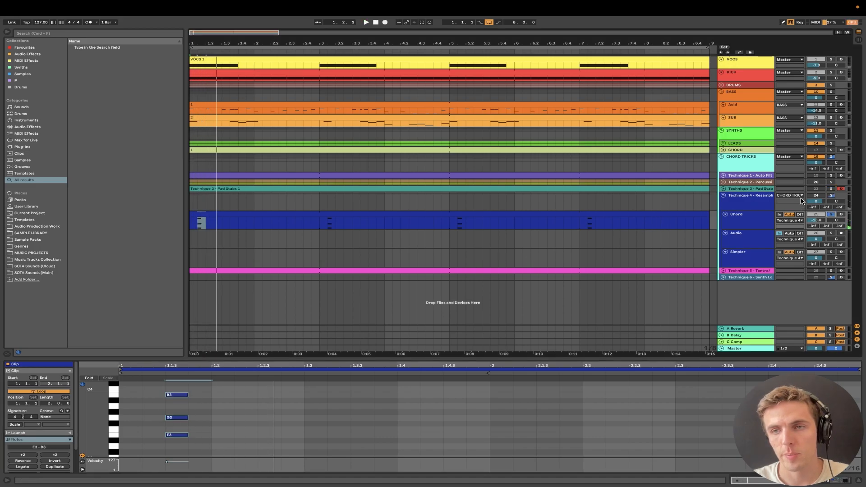
click(752, 207)
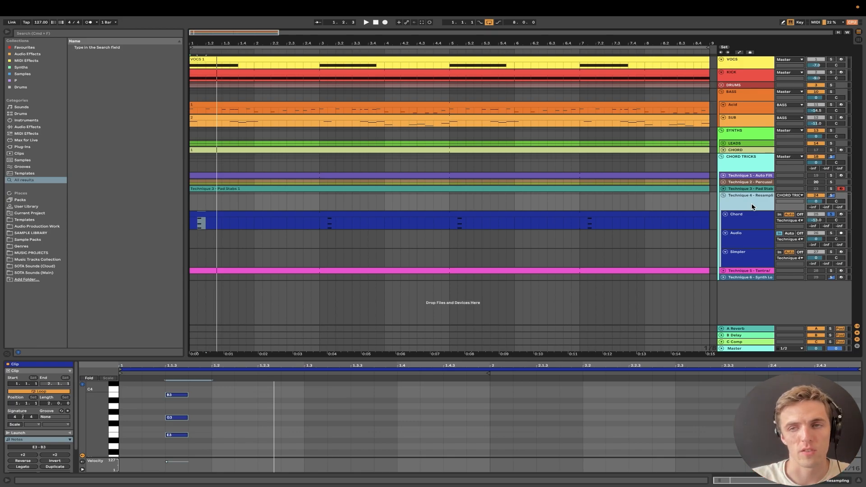
click(751, 188)
click(750, 200)
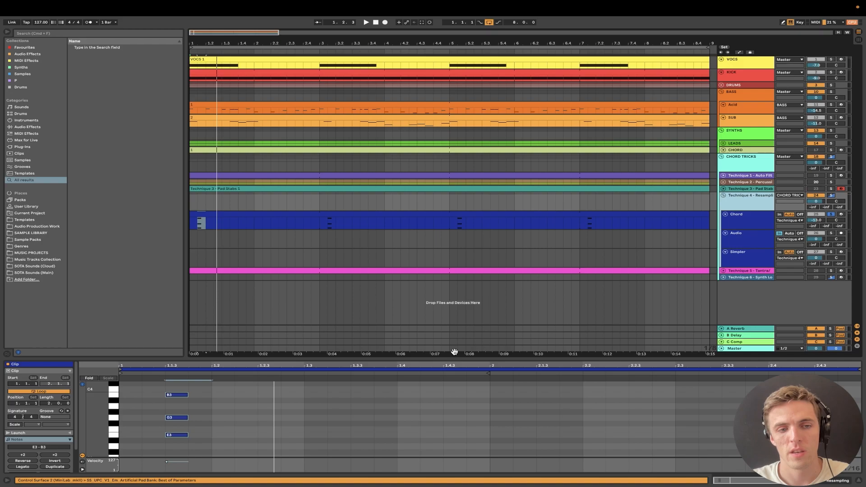
click(744, 220)
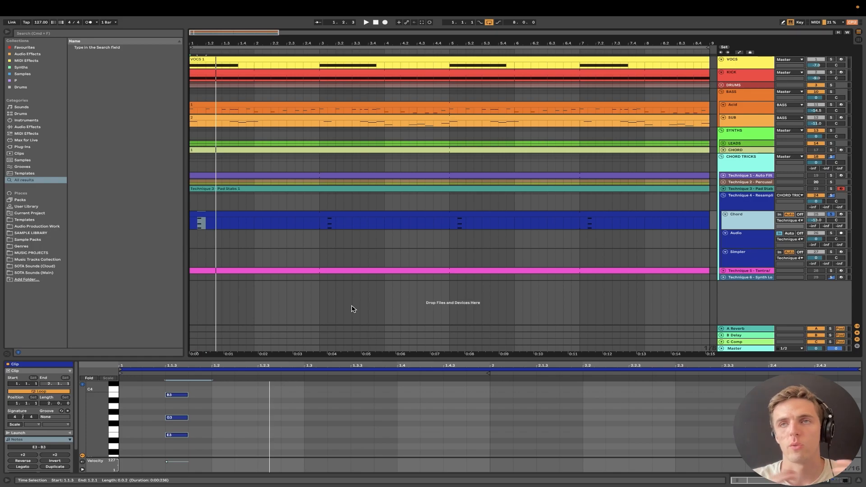
key(space)
key(space)
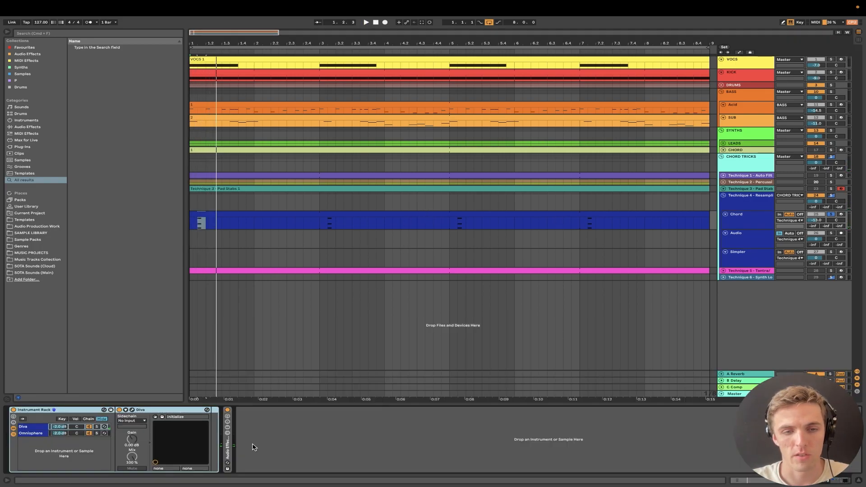
Unfold the Chord track's Audio Effect Rack and switch it off and on during playback to compare the sound.
click(230, 453)
key(space)
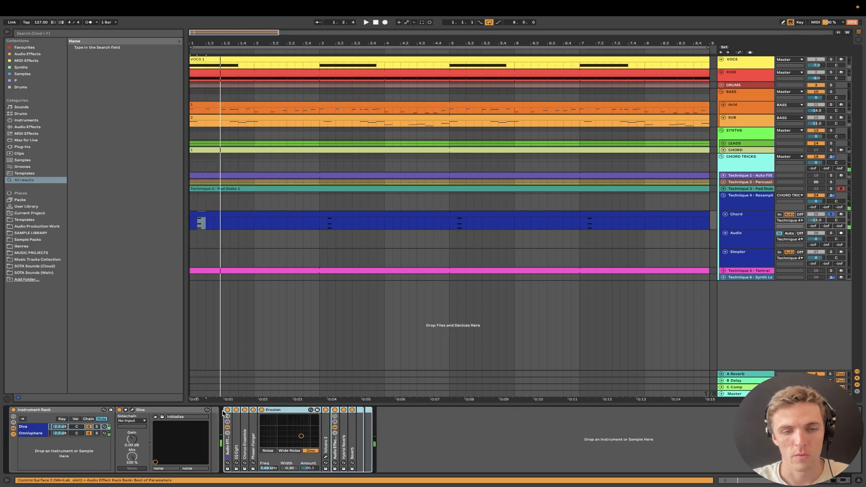
click(228, 410)
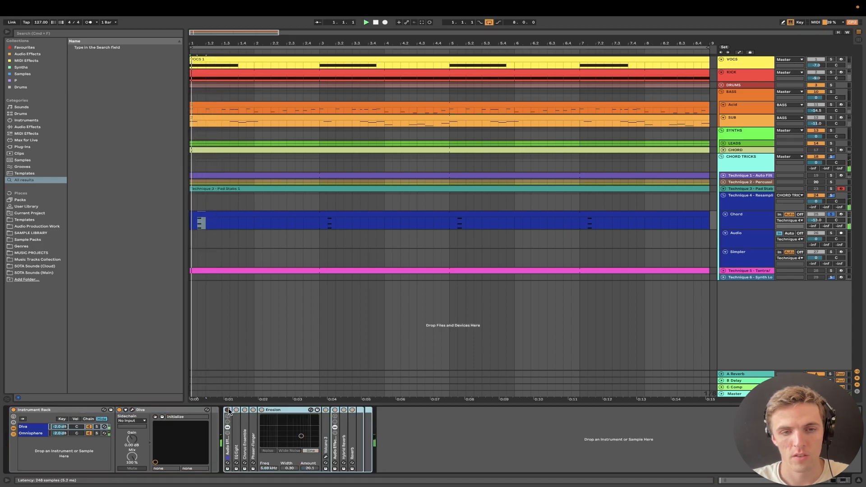
click(228, 410)
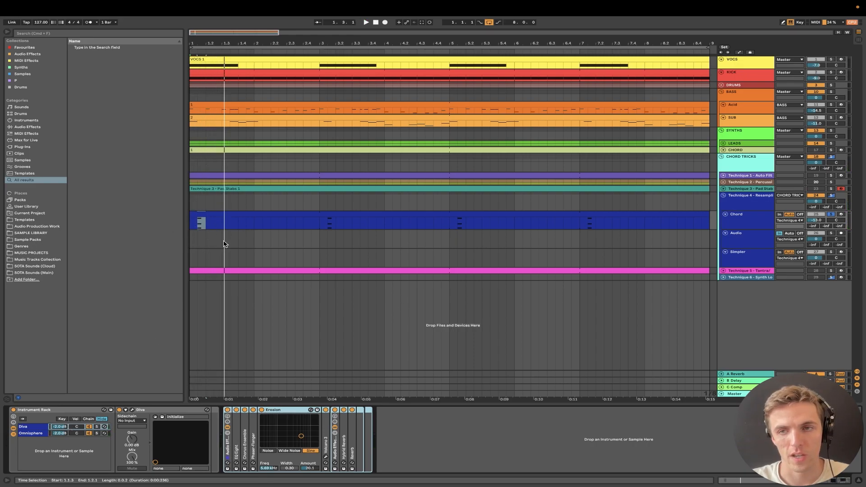
Place the insert marker on the Audio track at the first chord, 1.1.3, and arm the track for recording.
scroll(225, 244, up, 5)
scroll(224, 244, left, 2)
scroll(224, 244, down, 2)
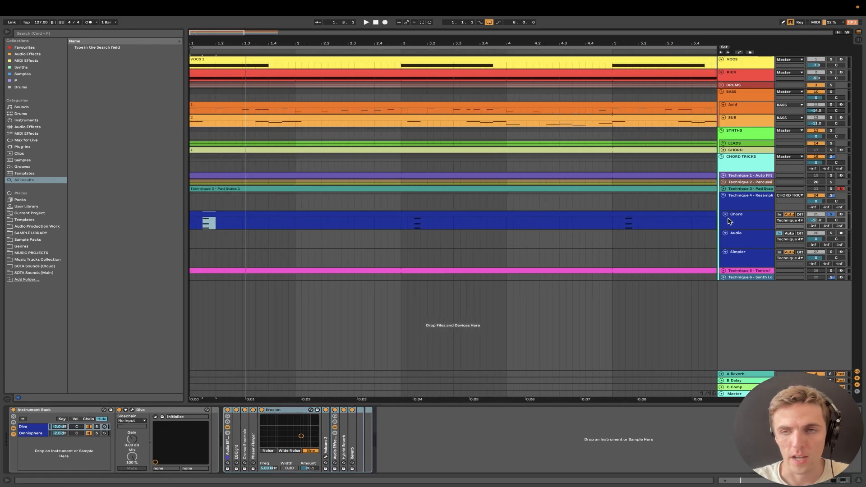
click(738, 233)
click(742, 217)
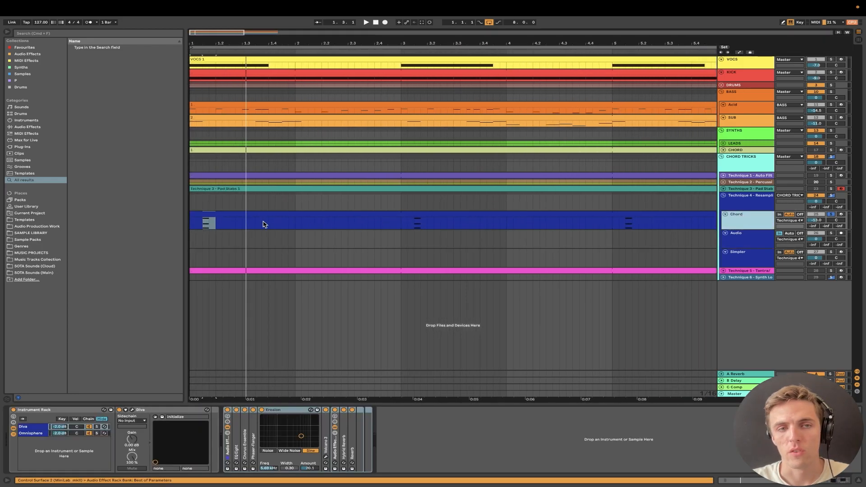
click(244, 214)
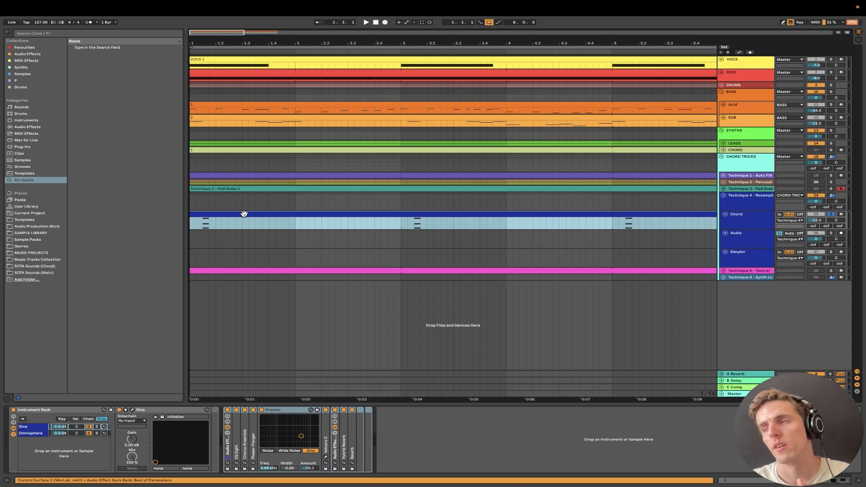
click(203, 245)
key(plus)
key(plus)
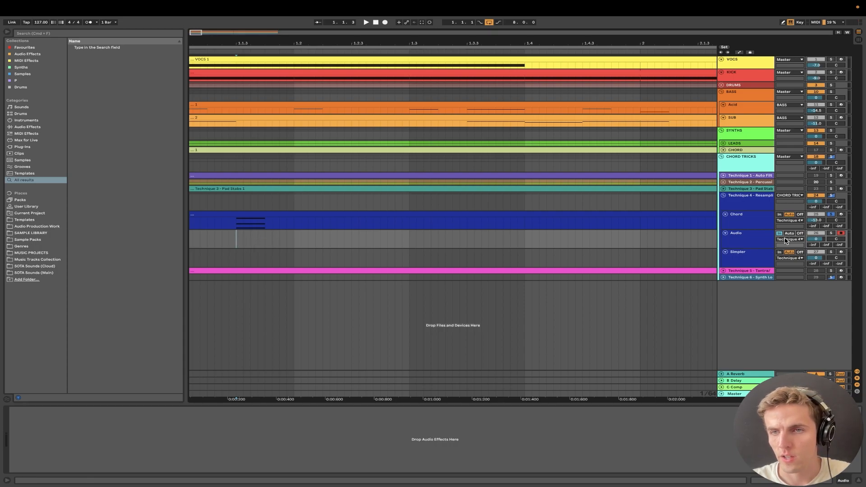
Enlarge the Audio track to show its Resampling input, record the chord from 1.1.3 and trim the clip's end to 1.3.1.
click(758, 245)
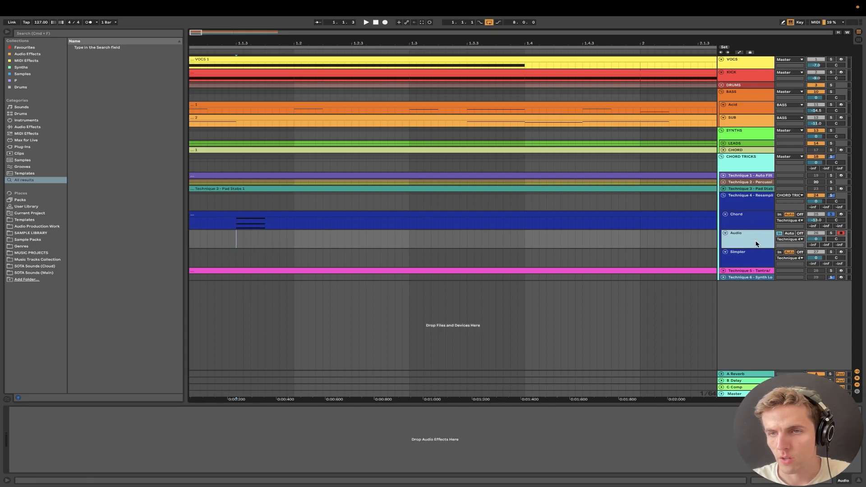
drag(759, 248, 758, 260)
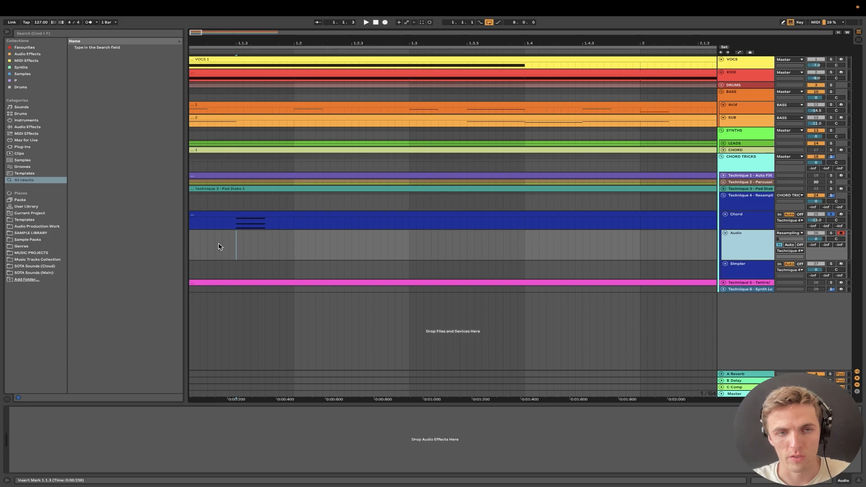
click(236, 249)
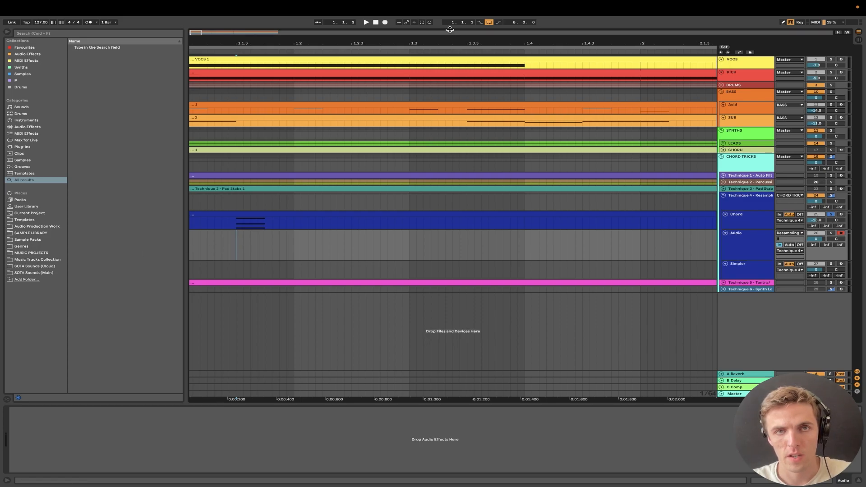
click(385, 23)
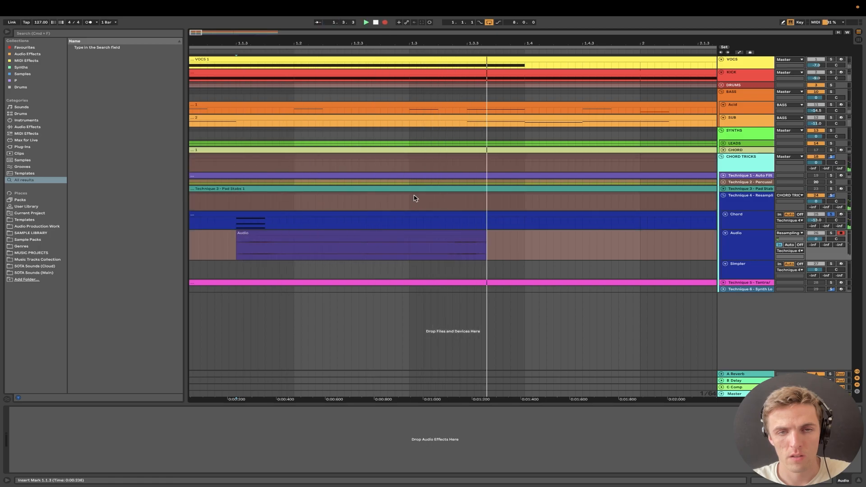
key(space)
key(minus)
drag(380, 235, 329, 233)
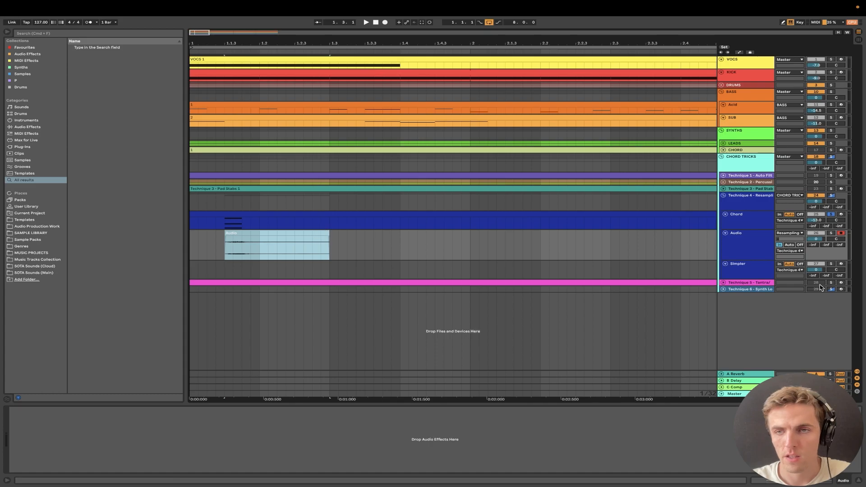
Set the Audio track's monitoring to Auto, solo the track and play the recorded chord.
click(790, 244)
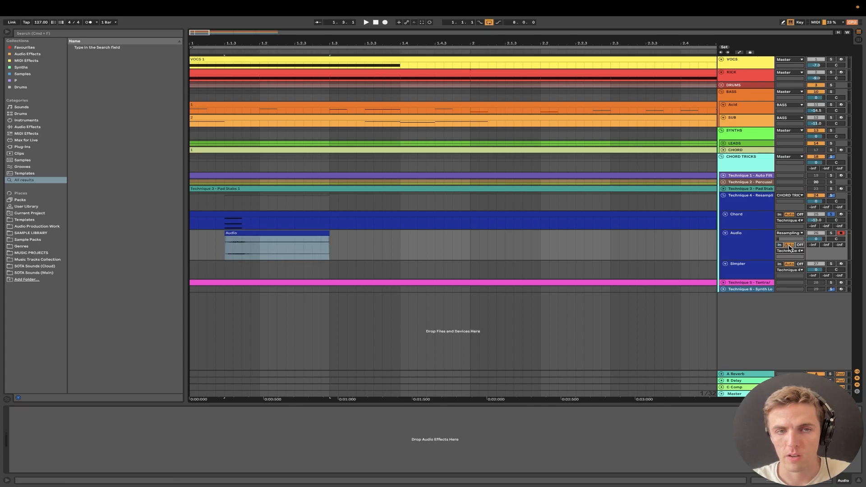
click(829, 235)
key(space)
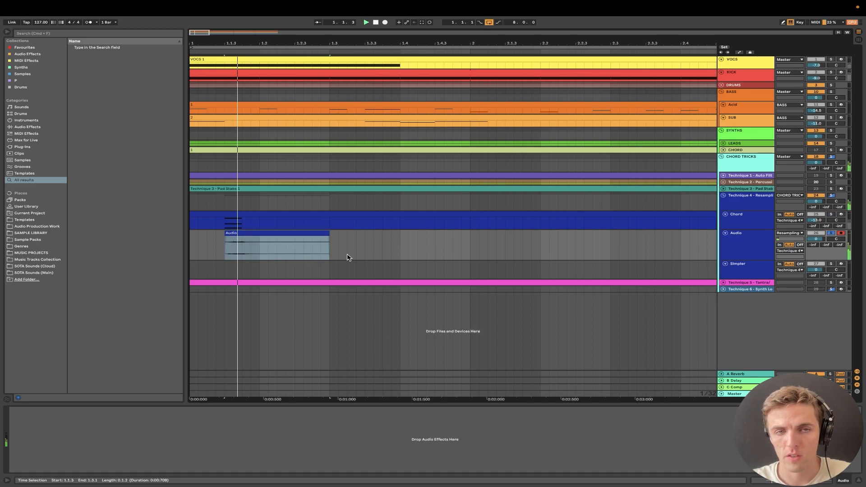
Trim the recorded chord clip to end at 1.2.3 and open its waveform.
click(317, 235)
drag(328, 234, 295, 233)
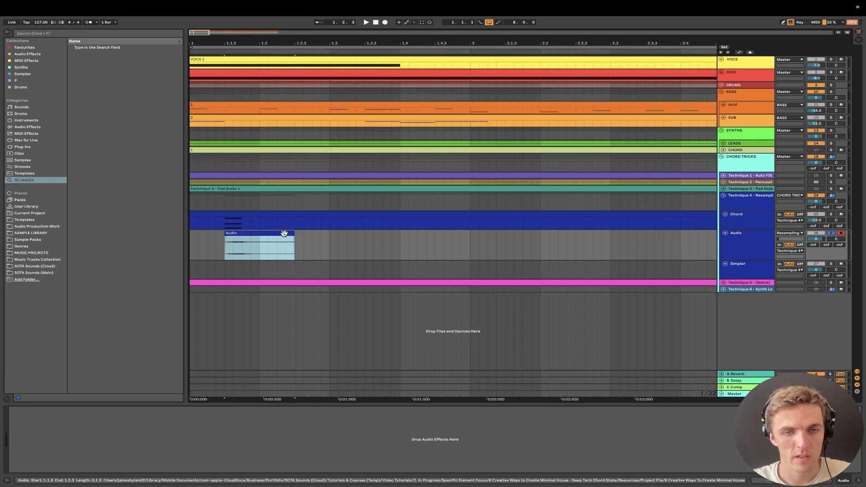
double_click(273, 233)
scroll(259, 269, down, 2)
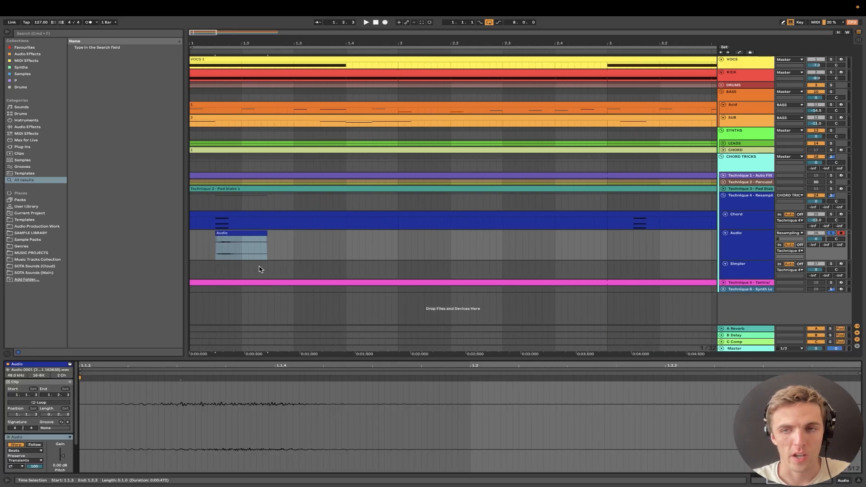
Duplicate the recorded chord clip three times and shorten the last copy to end at 1.4.4.
click(244, 234)
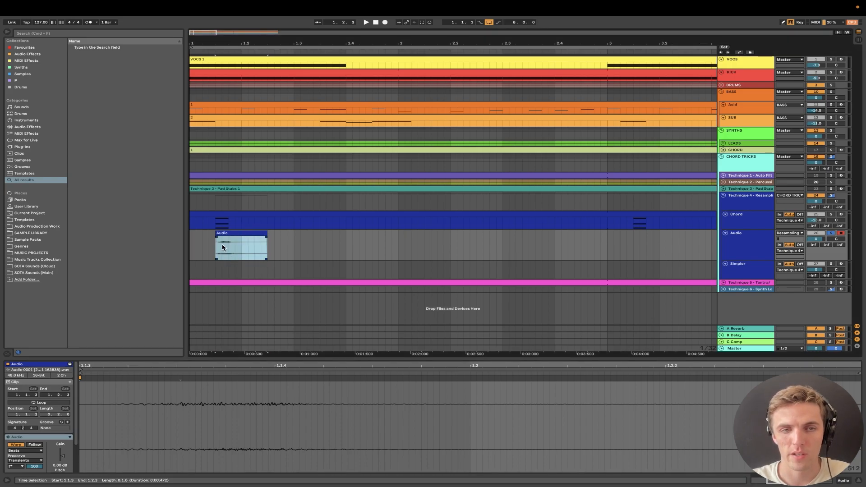
click(247, 234)
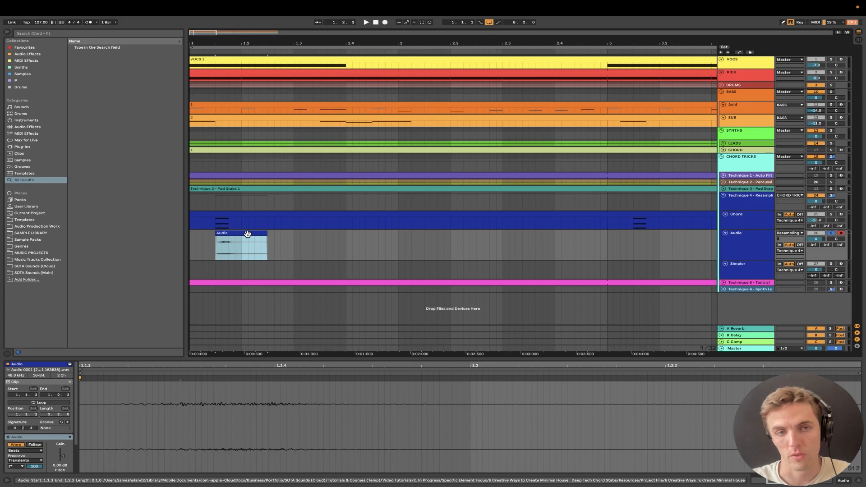
key(super+d)
key(super+d)
key(super+d)
drag(419, 231, 376, 237)
key(plus)
key(plus)
key(minus)
key(minus)
click(291, 235)
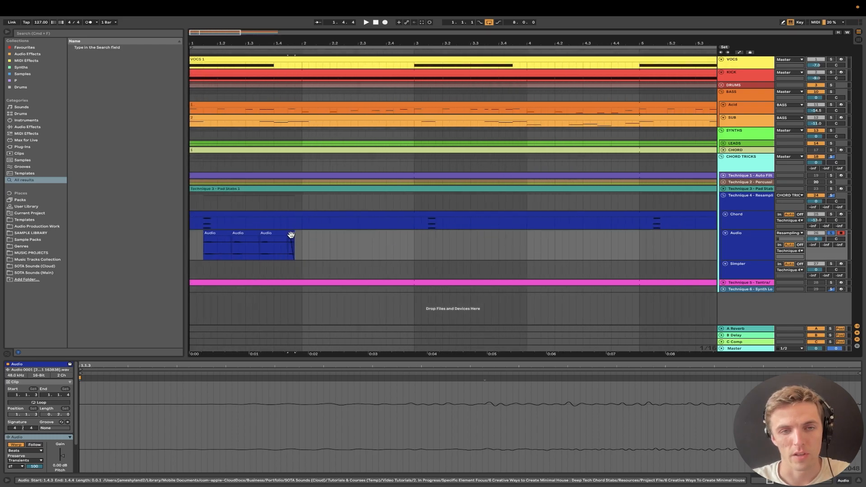
click(291, 234)
Duplicate the shortened clip four times during playback and compare it with the longer clip before it.
key(space)
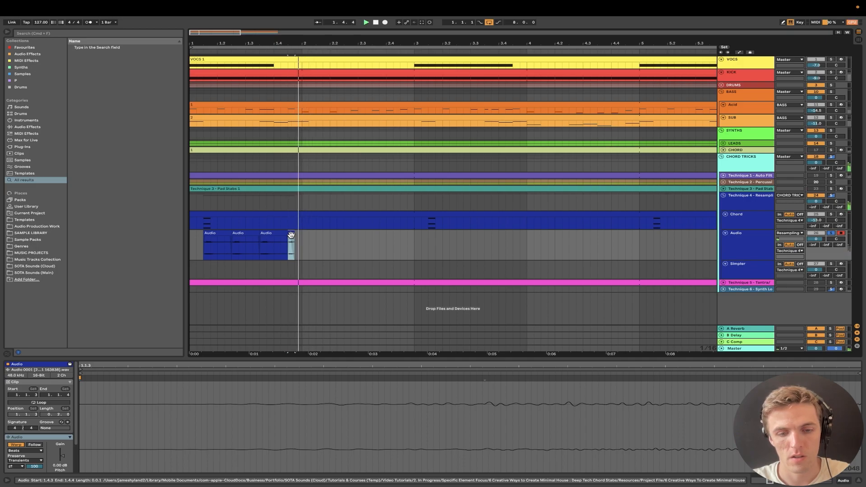
key(super+d)
key(super+d)
key(super+d)
key(super+d)
click(291, 234)
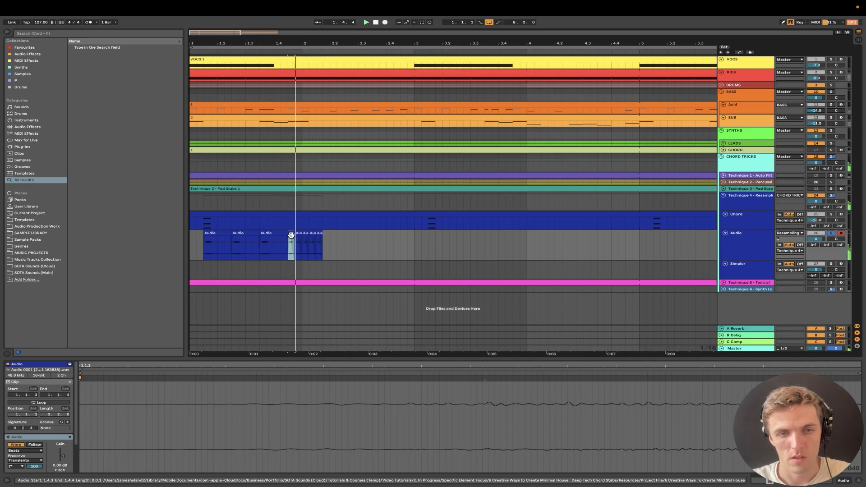
click(265, 233)
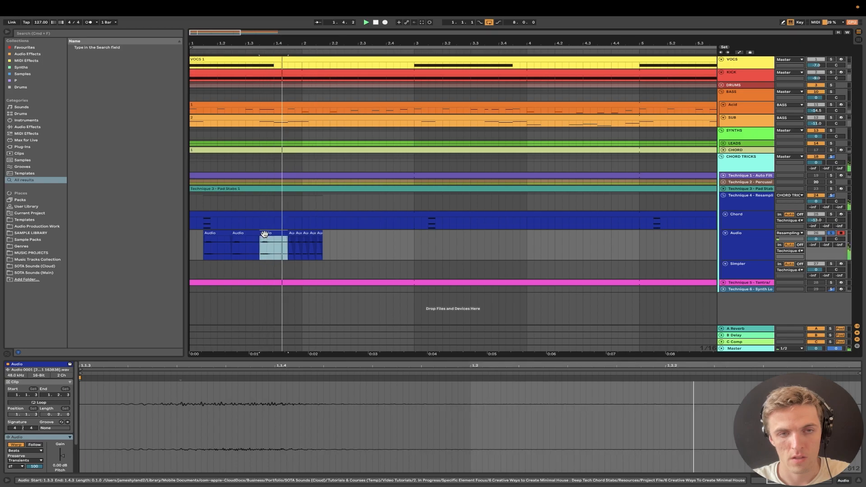
Play the chord clips on the Audio track from 1.1.3 and examine the shortened copies around 1.4.4.
key(space)
key(space)
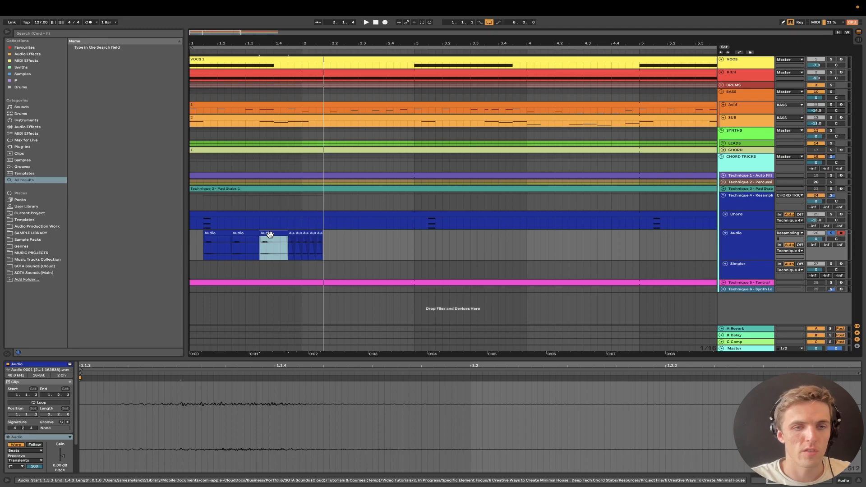
click(201, 222)
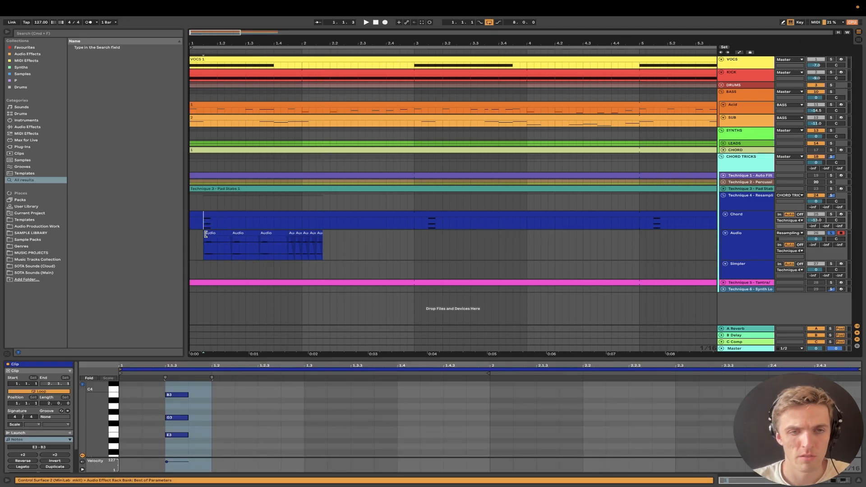
click(206, 234)
key(space)
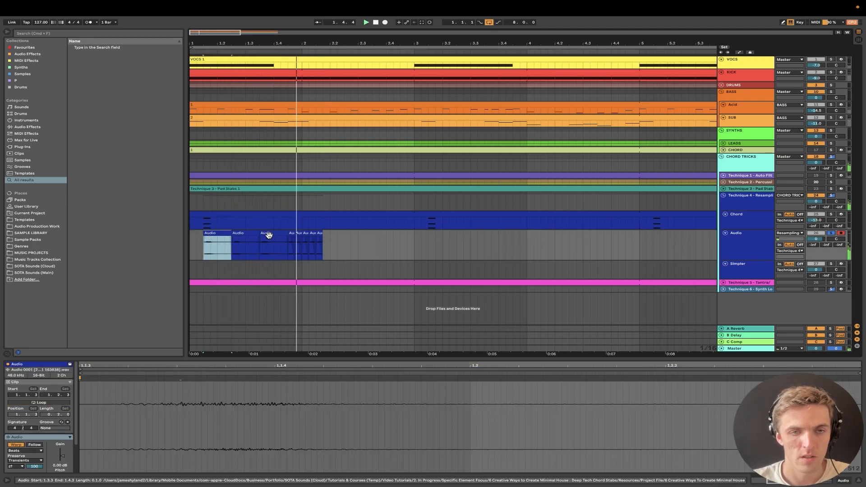
scroll(301, 242, up, 3)
click(285, 232)
scroll(285, 231, down, 3)
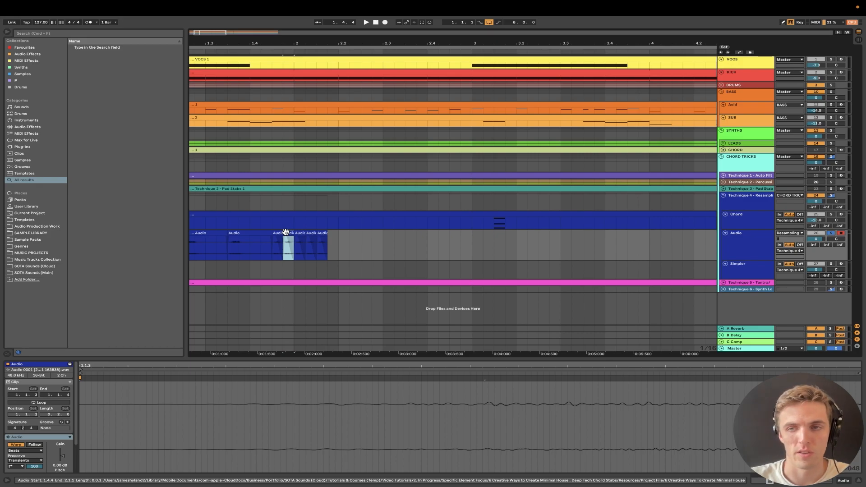
Load the first recorded chord clip from the Audio track into the empty Simpler on the Simpler track.
scroll(285, 231, up, 3)
scroll(285, 232, left, 5)
scroll(286, 232, down, 3)
click(239, 235)
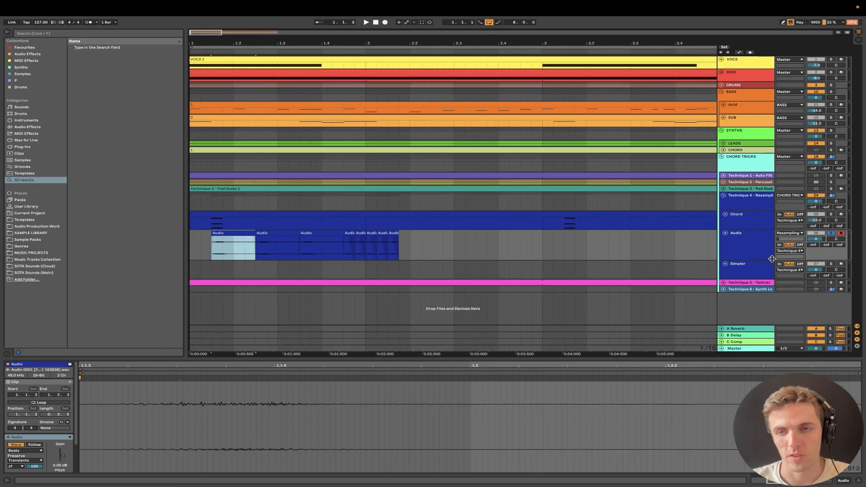
click(756, 254)
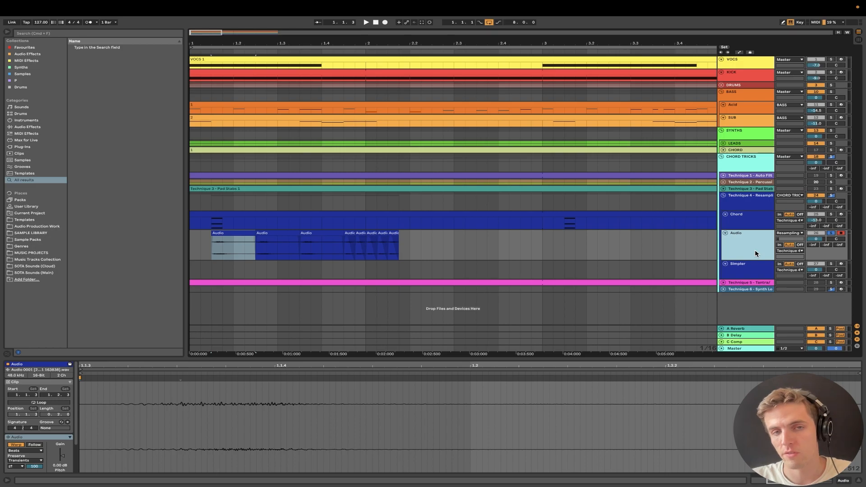
click(235, 246)
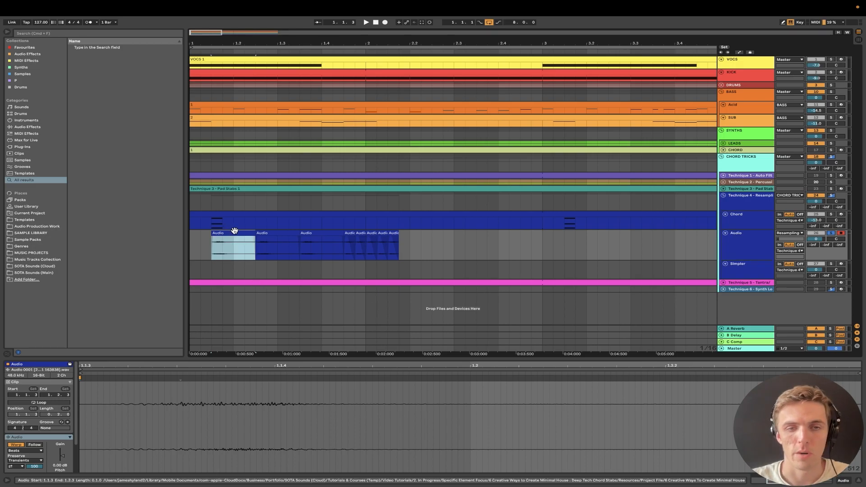
click(745, 251)
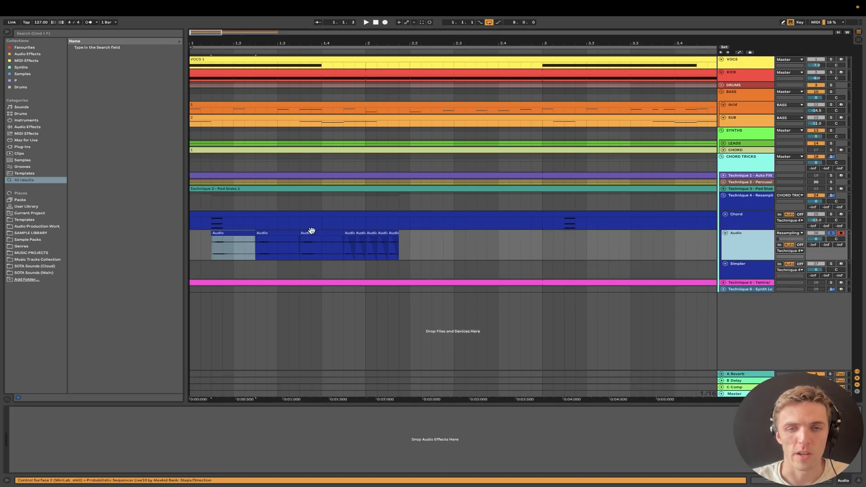
click(220, 232)
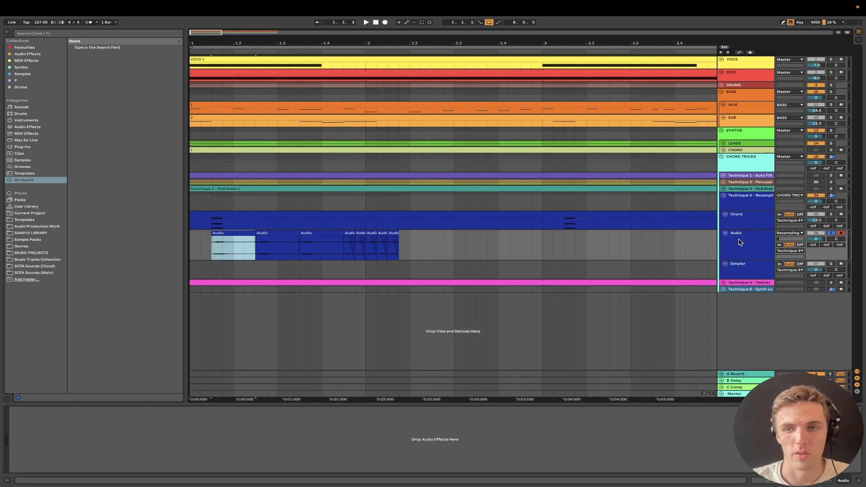
click(738, 275)
click(237, 235)
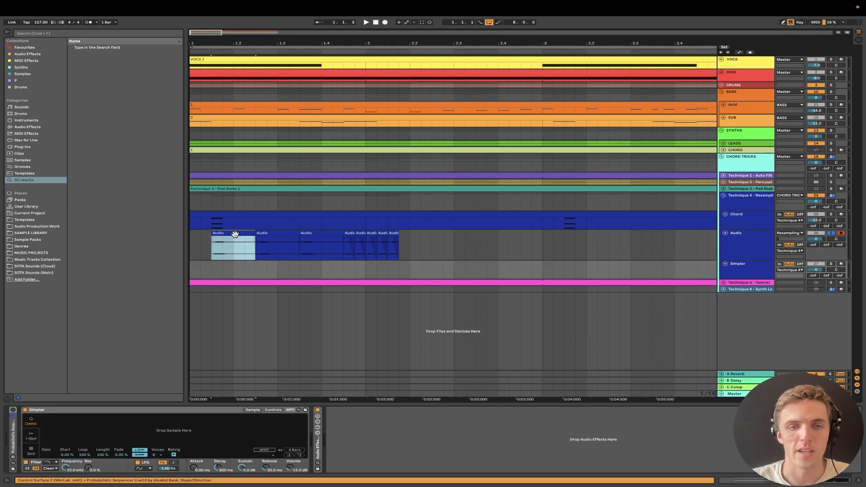
click(740, 268)
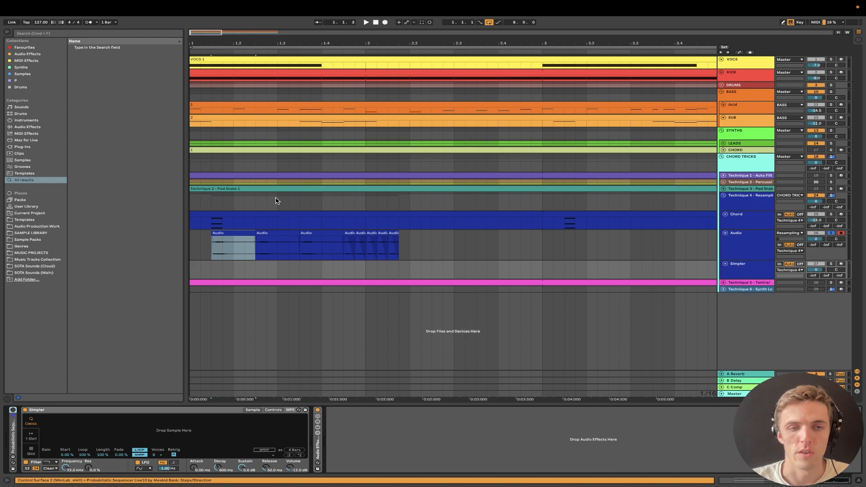
drag(224, 233, 196, 429)
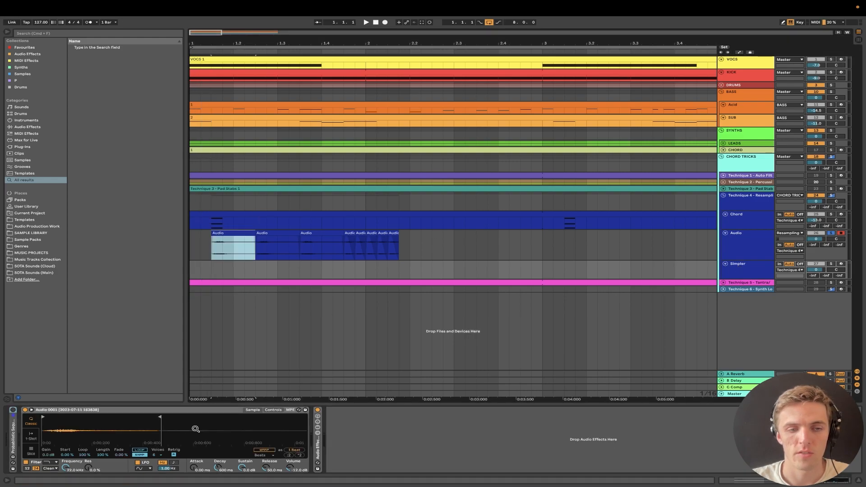
Check the Technique 3 pad's Simpler for reference and set the resampled chord's Simpler gain to 18 dB.
click(746, 190)
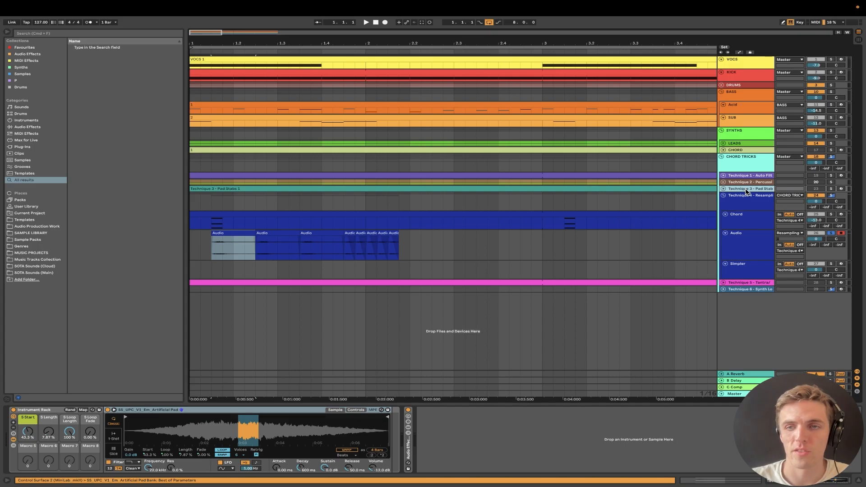
click(750, 267)
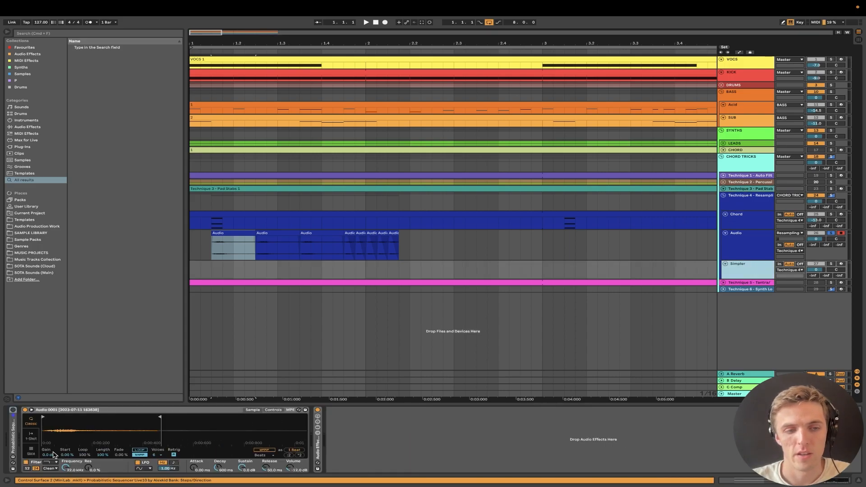
drag(46, 455, 47, 429)
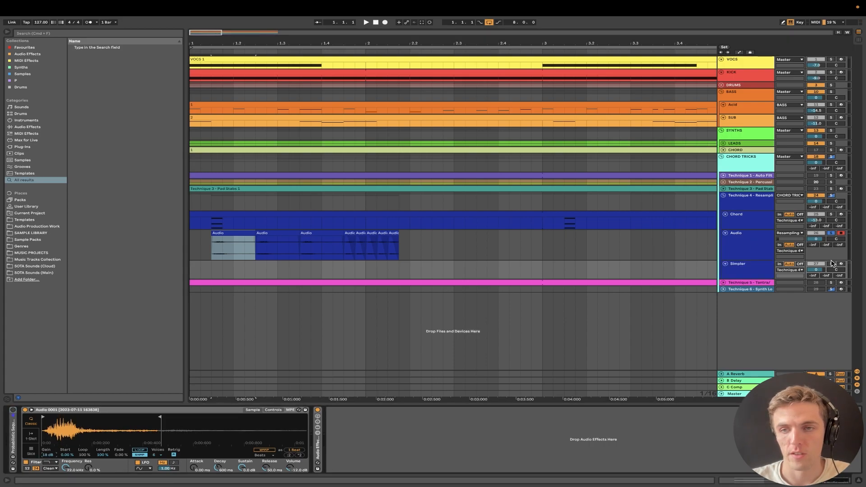
Solo the Simpler and Chord tracks in turn to compare the resampled chord with the original, ending on Simpler.
click(831, 264)
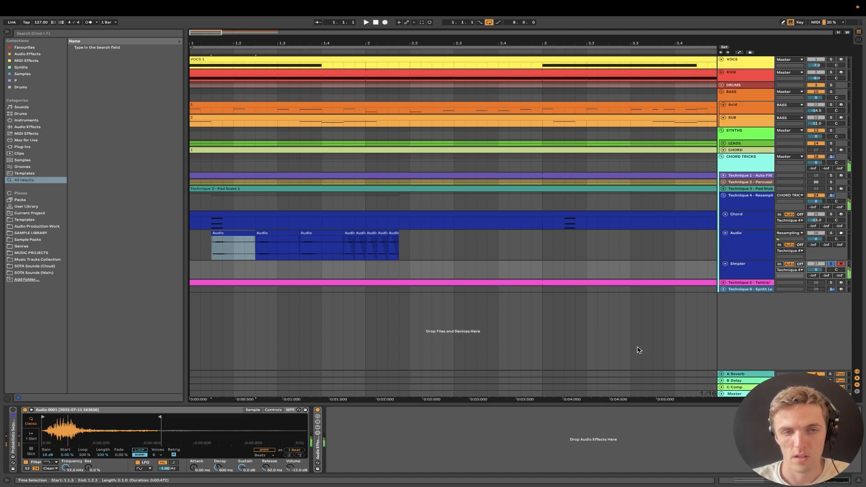
click(831, 215)
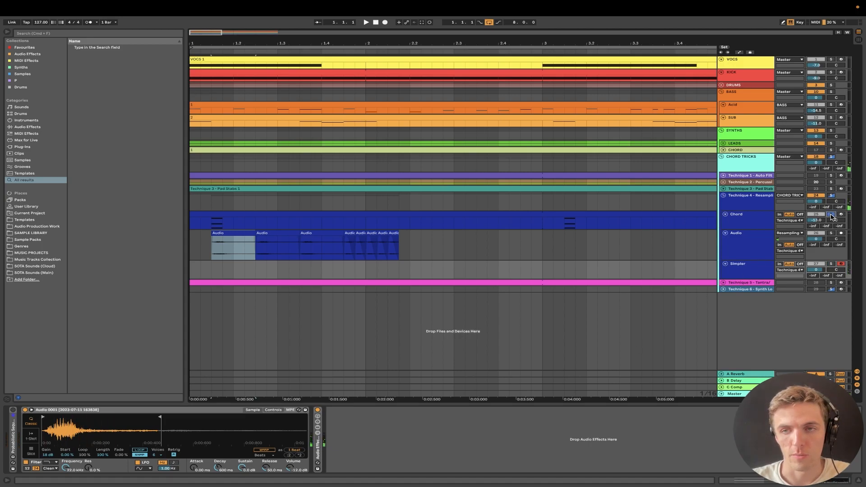
key(space)
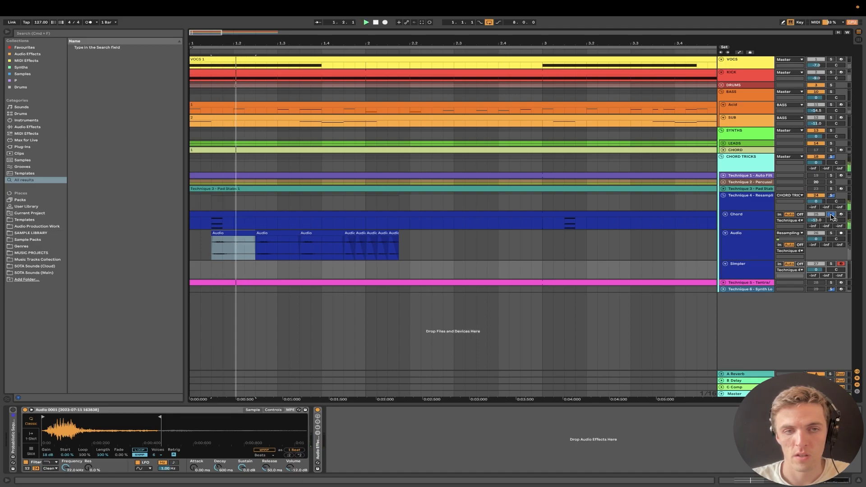
click(832, 264)
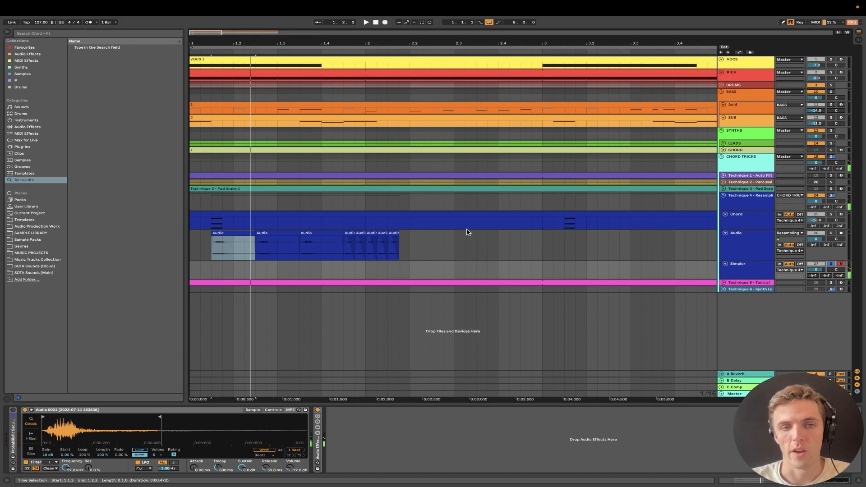
Examine the Chord track's clip and device chain, then unfold the Technique 3 - Pad Stabs track for comparison.
click(205, 229)
scroll(210, 229, up, 5)
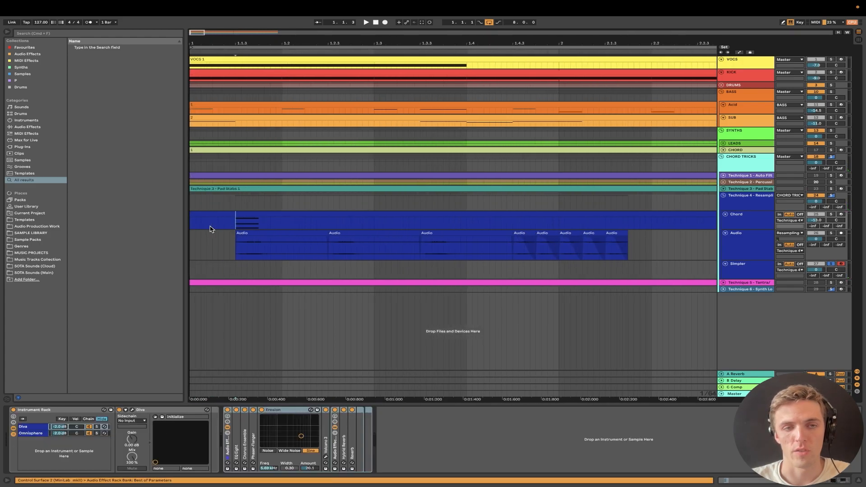
click(236, 215)
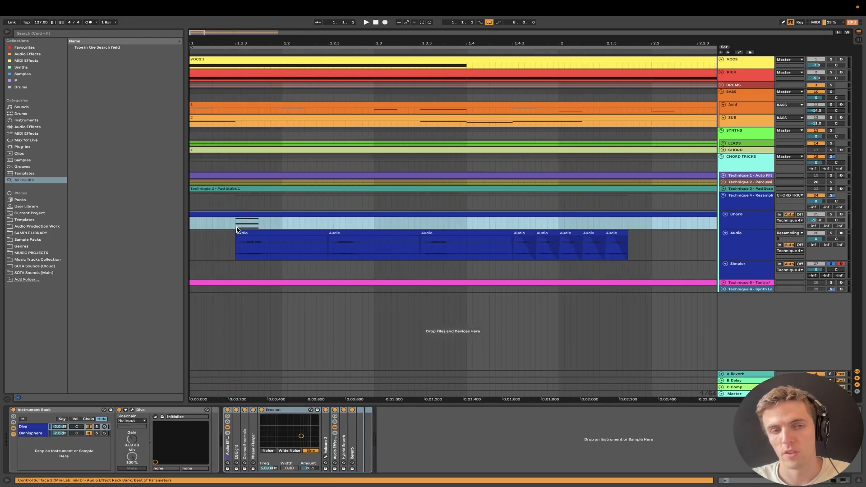
click(752, 220)
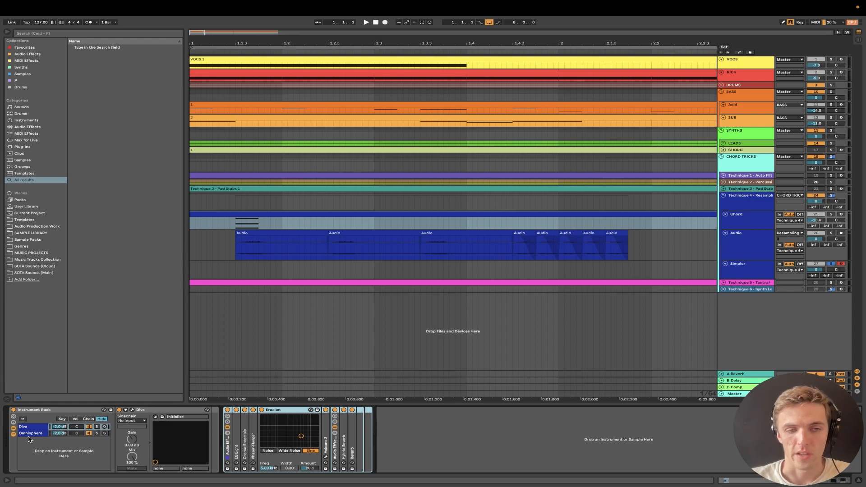
click(740, 189)
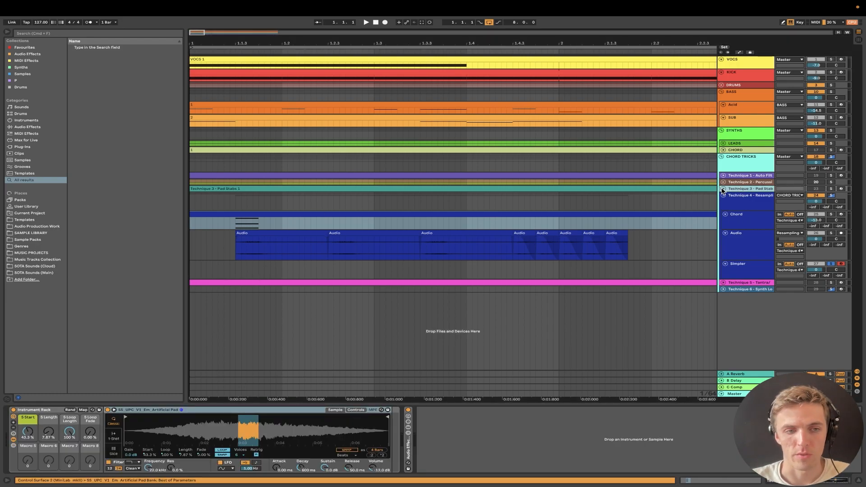
click(722, 189)
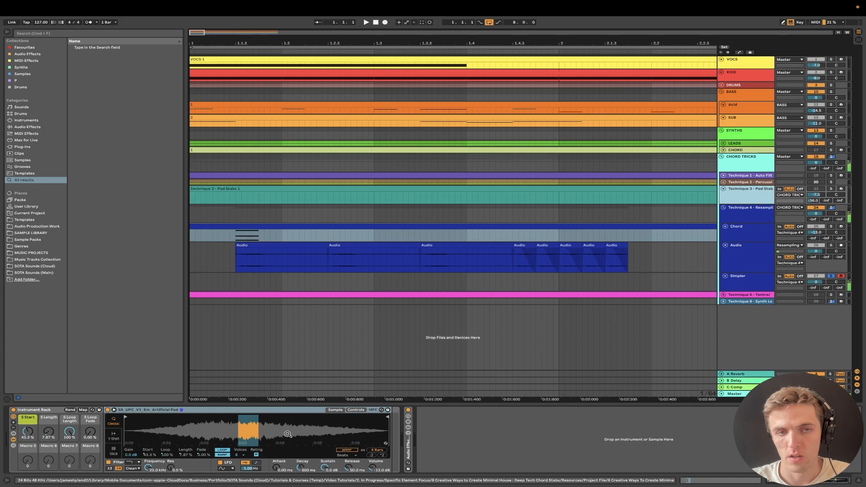
Audition the Simpler track soloed, then unsolo it and hear it within the full eight-bar mix.
click(758, 283)
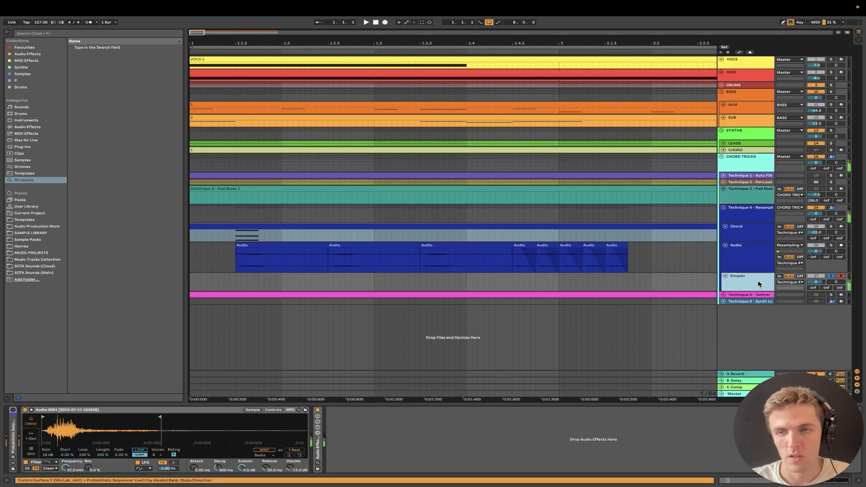
key(space)
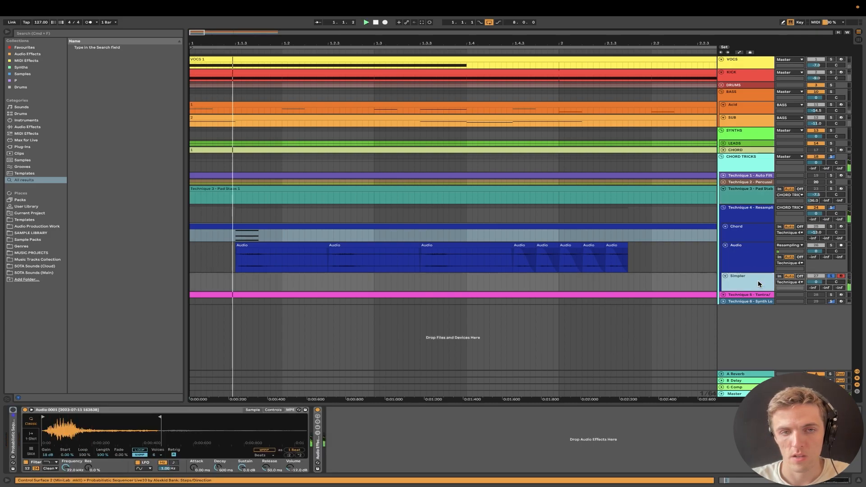
click(832, 276)
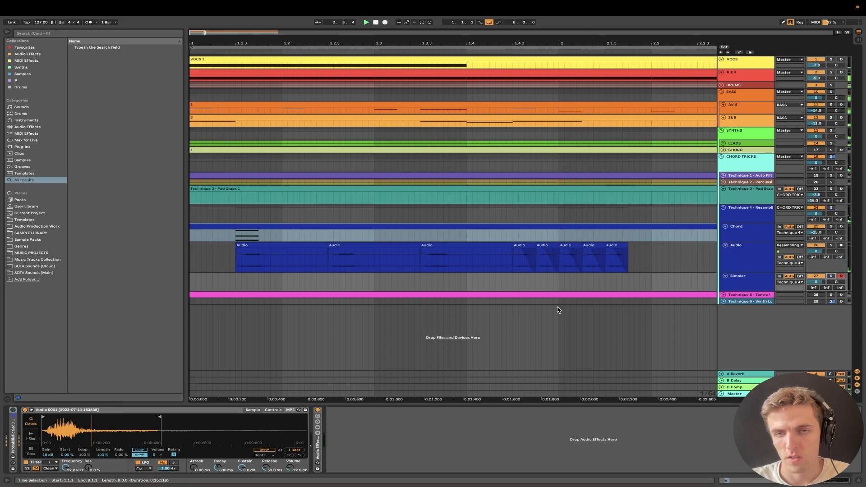
key(z)
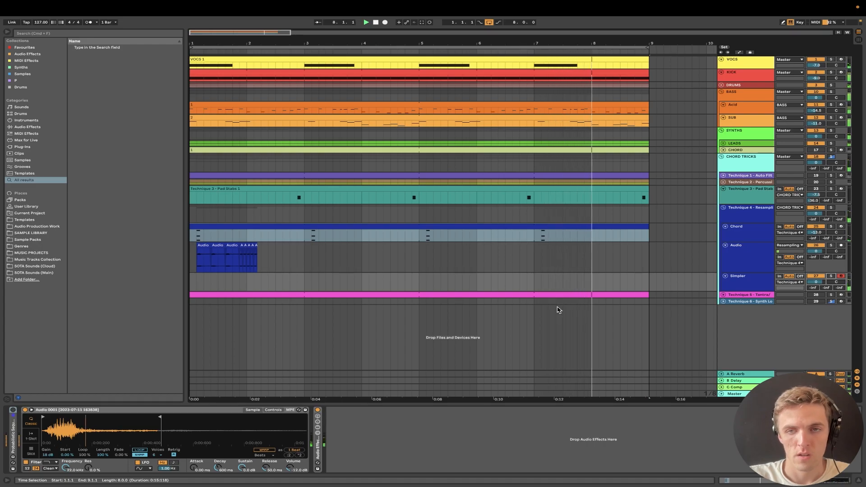
Stop playback and delete all the chord clips from the Audio track in the Technique 4 group.
click(724, 200)
key(space)
drag(346, 267, 149, 264)
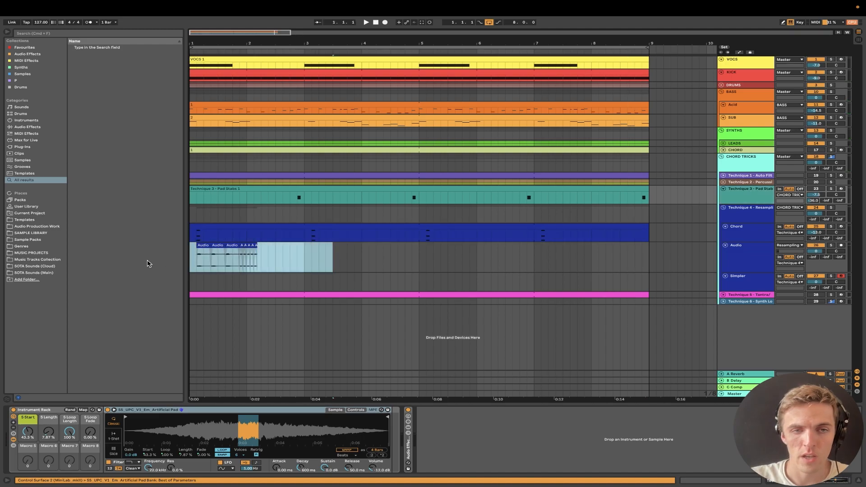
click(726, 209)
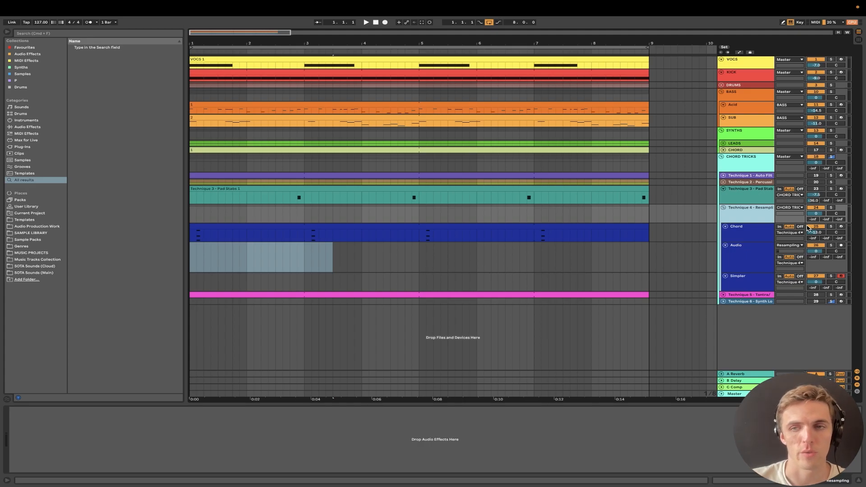
Show the Technique 1 track's device chain and fold the Technique 4 - Resampling group.
click(740, 183)
click(733, 176)
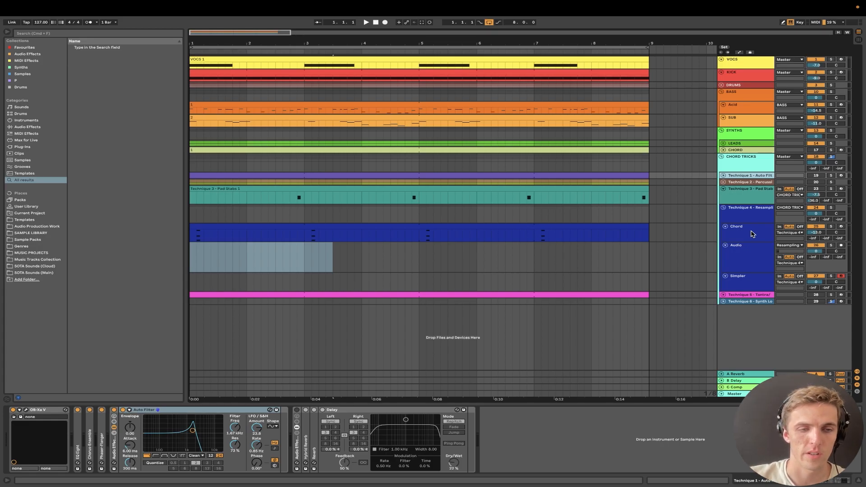
click(723, 208)
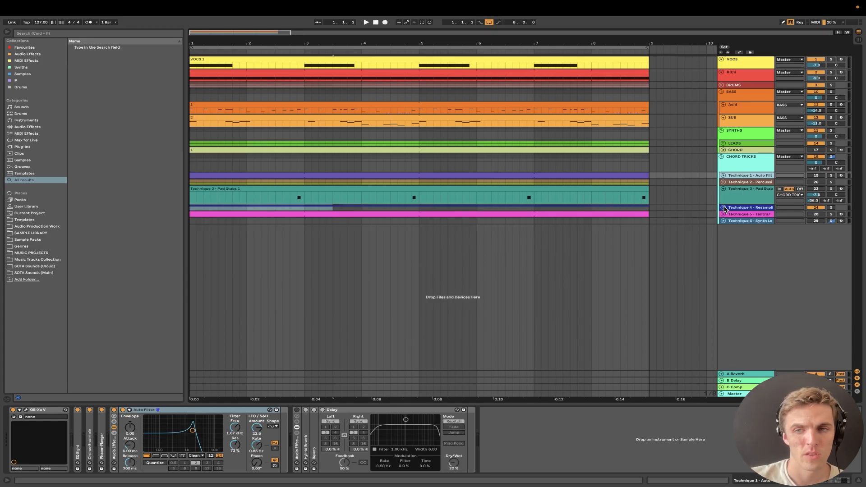
Unfold and arm the Technique 5 - Tantra/Multi FX track, widening the track headers to show the full names.
click(724, 215)
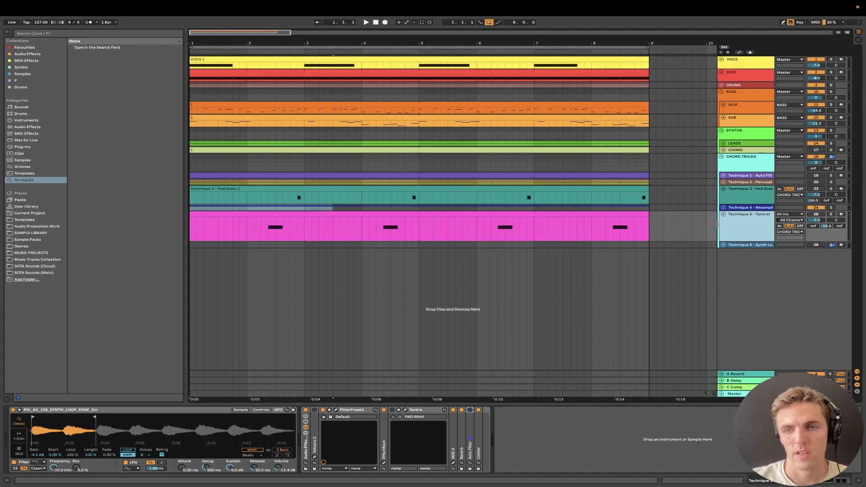
drag(719, 224, 697, 224)
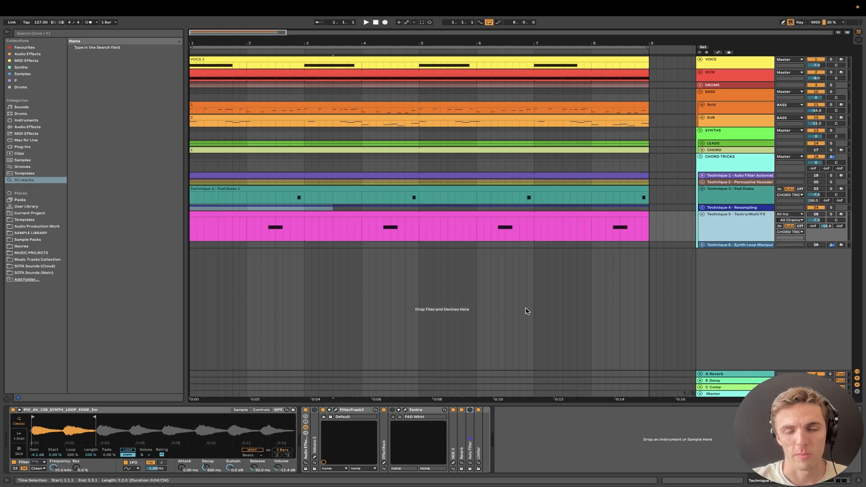
click(841, 215)
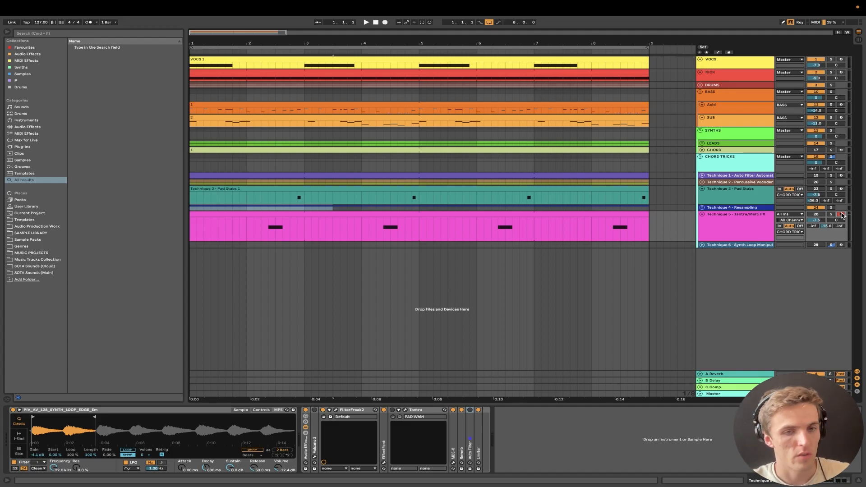
Audition the Simpler's raw synth loop with the Audio Effect Rack bypassed, pointing out its sample start, and switch the rack back on.
click(305, 410)
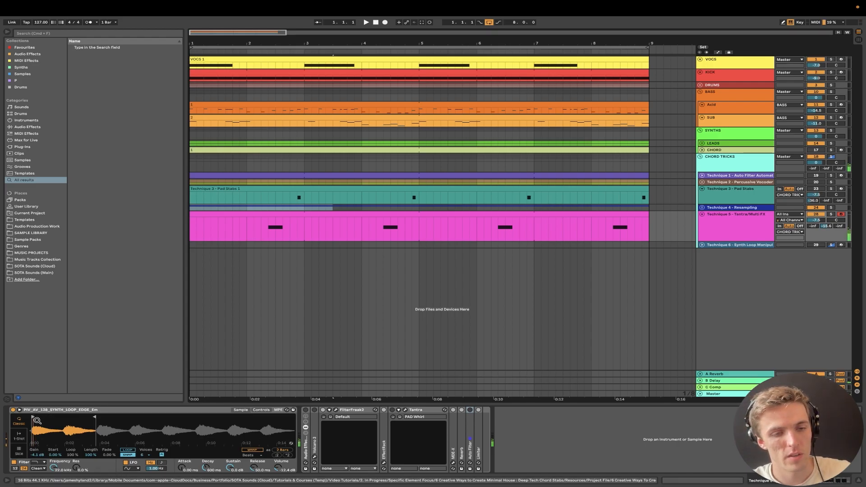
mouse_move(33, 418)
mouse_down()
mouse_move(43, 416)
mouse_move(32, 418)
mouse_up()
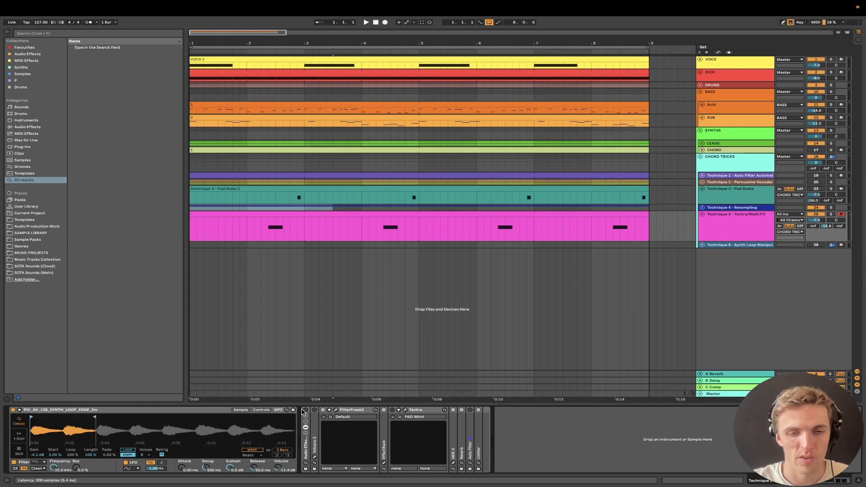
click(306, 411)
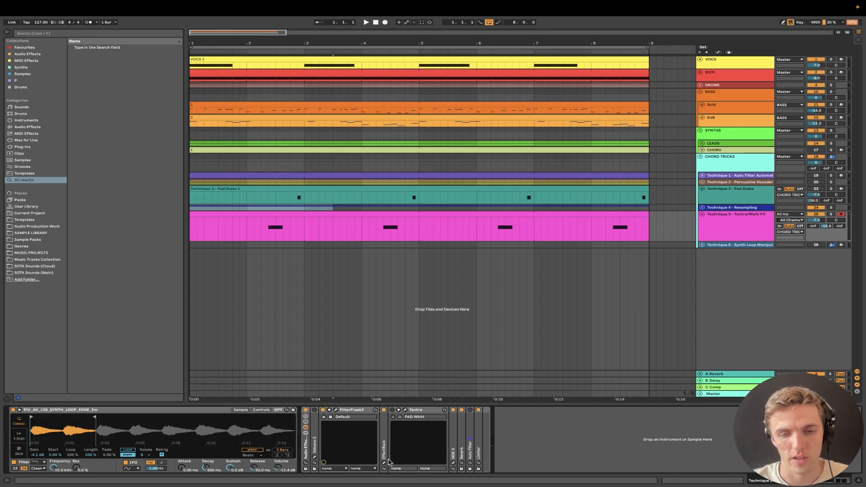
Open Tantra on the Technique 5 track and audition its presets from PAD Whirl through SEQ Racing Bits, SEQ Rider and FLT Clouds to PAD Windspeaker.
click(405, 410)
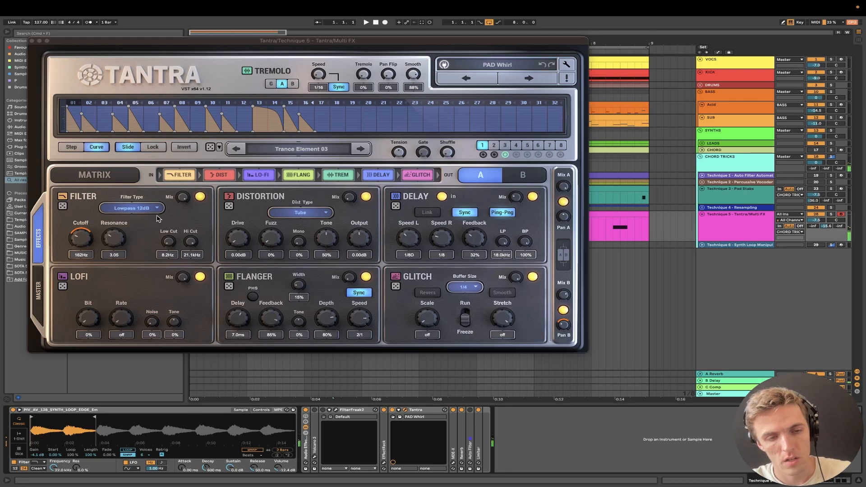
key(space)
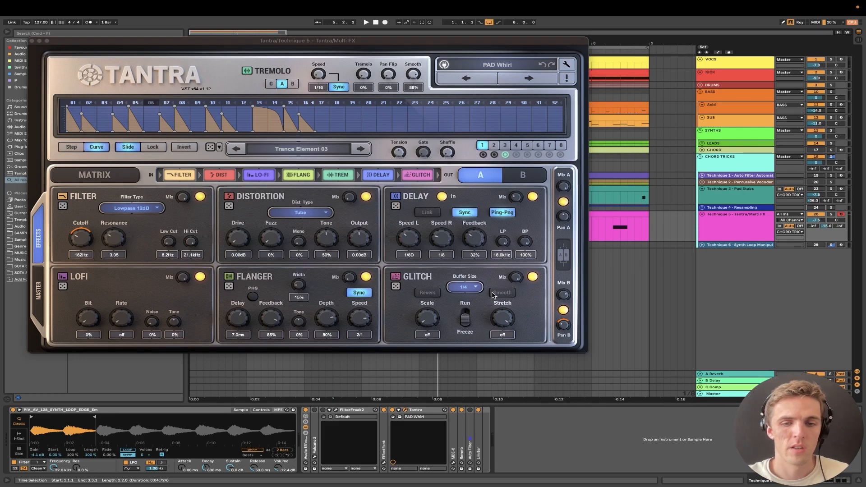
click(518, 83)
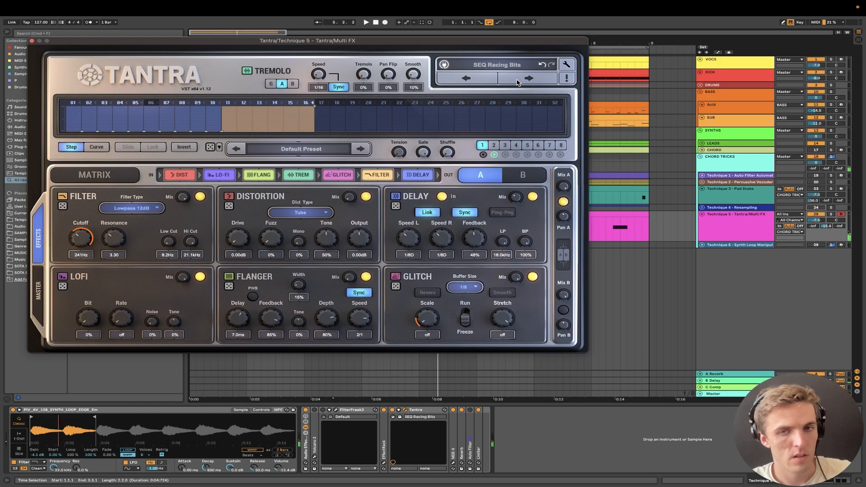
click(518, 83)
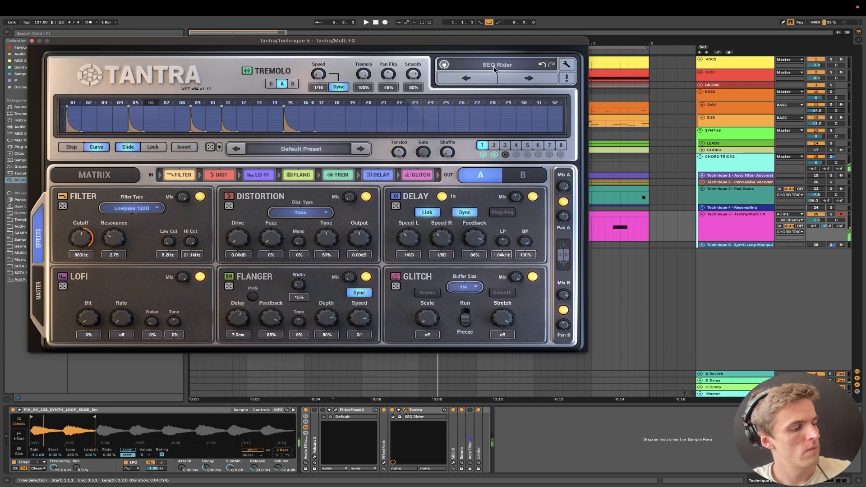
click(521, 79)
click(522, 80)
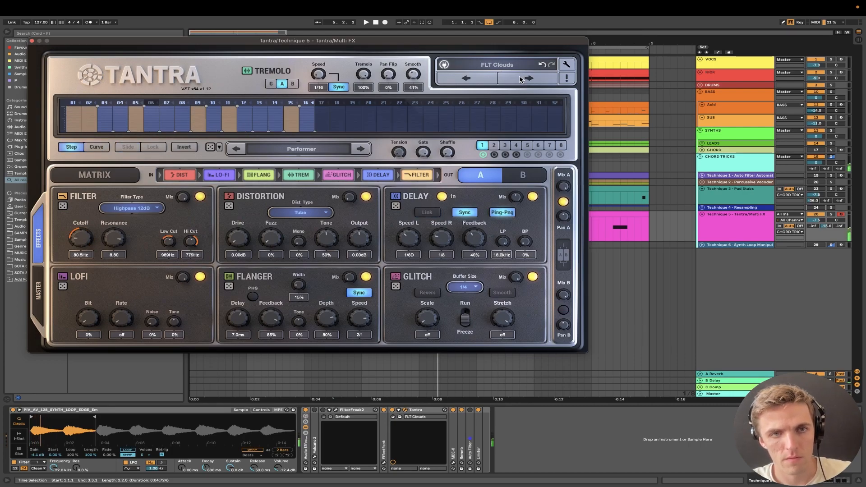
click(522, 79)
click(521, 80)
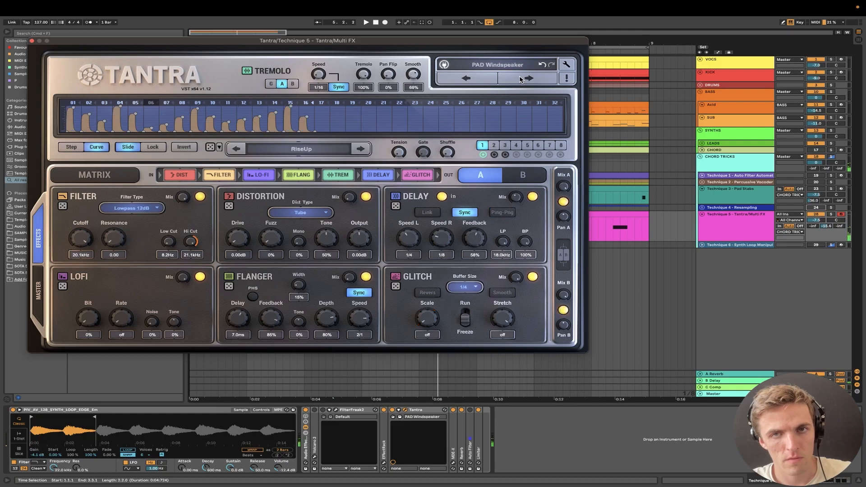
Enable Technique 5's Auto Filter after checking Technique 1's, setting LFO amount 21.7, rate 1.47 Hz, frequency 986 Hz and resonance 40%.
double_click(472, 420)
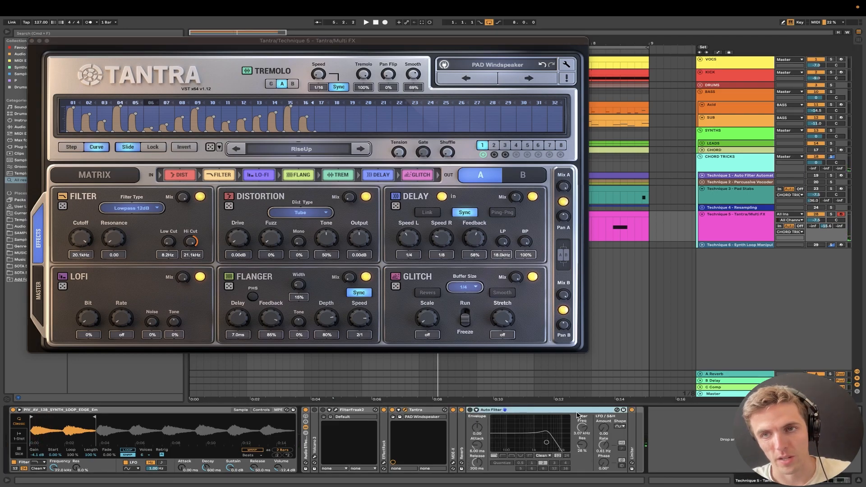
click(729, 176)
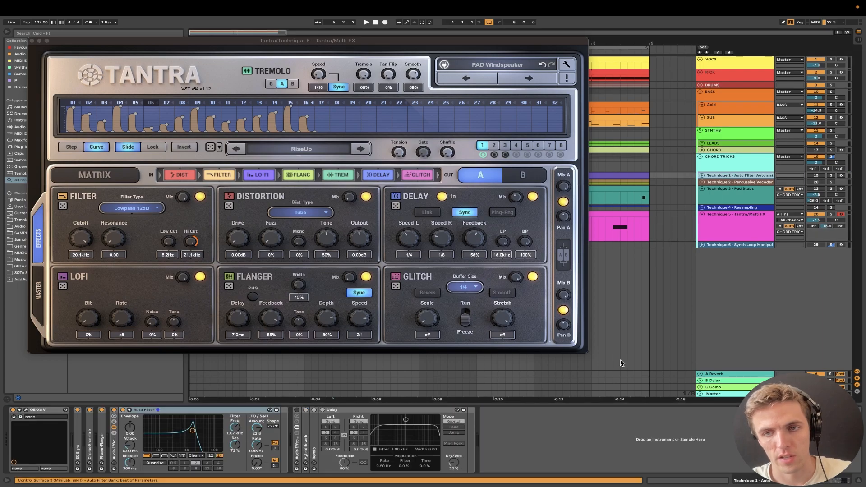
click(733, 236)
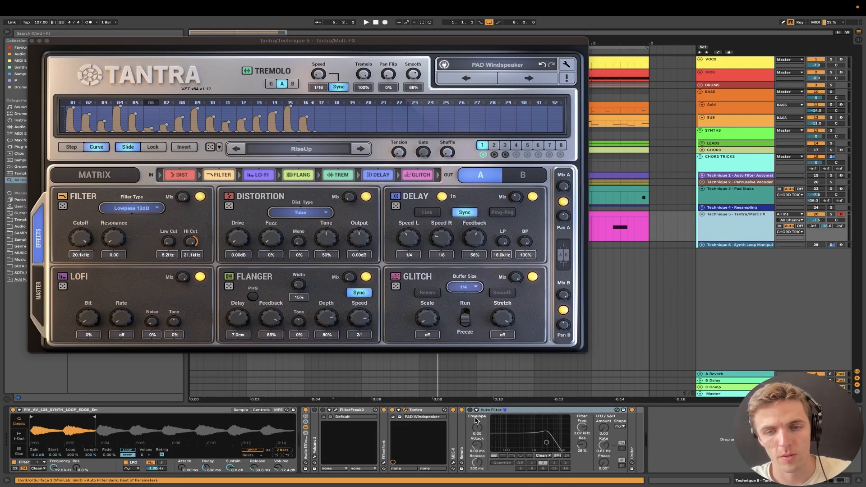
drag(603, 428, 604, 420)
drag(604, 446, 583, 438)
drag(582, 446, 583, 428)
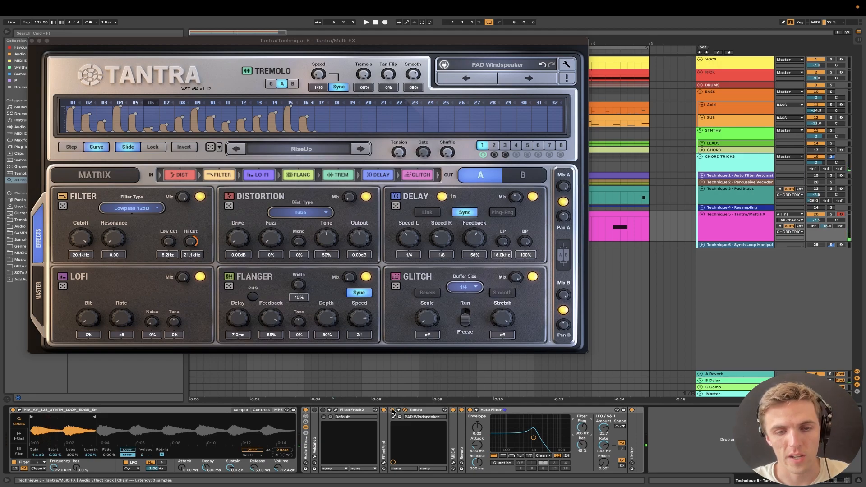
Open FilterFreak from the effect rack, close the Tantra window and move the FilterFreak window to the middle of the arrangement.
click(414, 411)
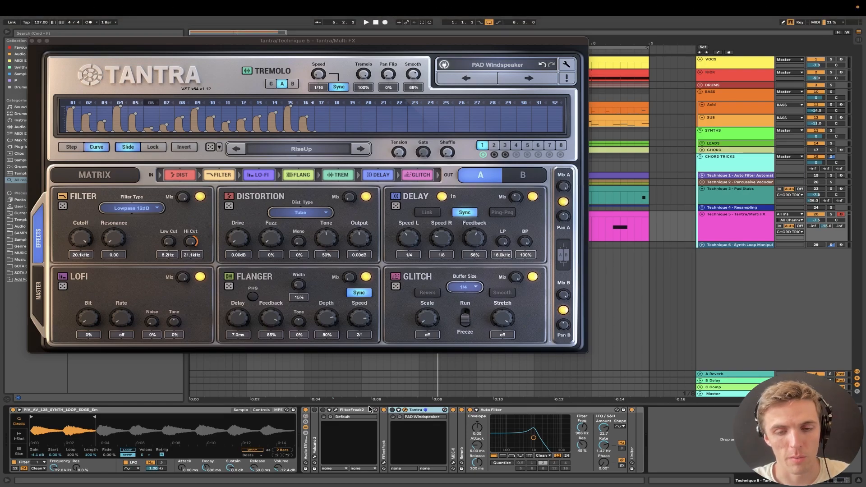
click(336, 410)
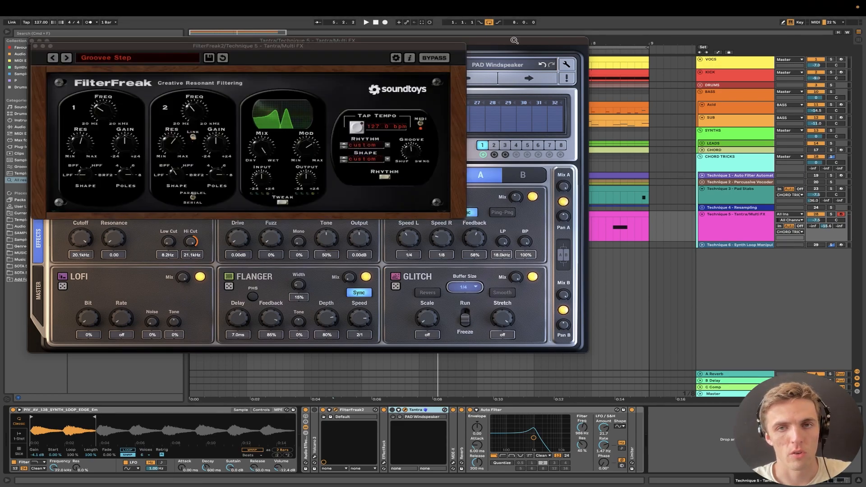
click(467, 44)
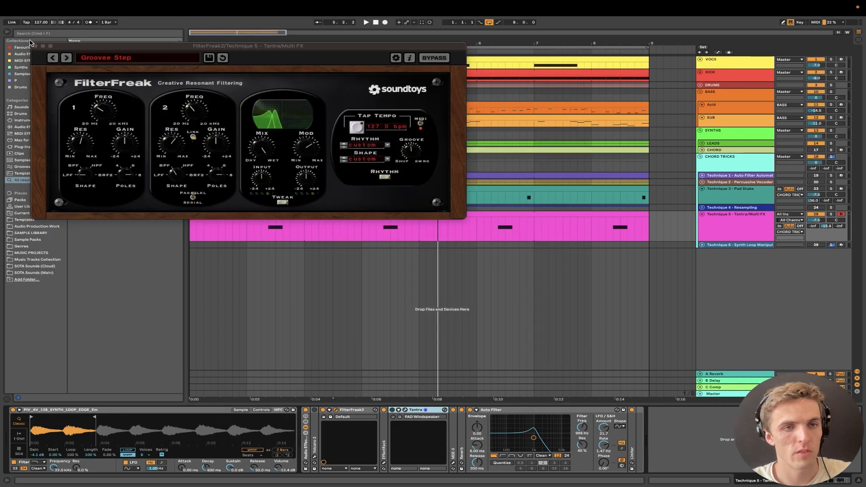
click(31, 40)
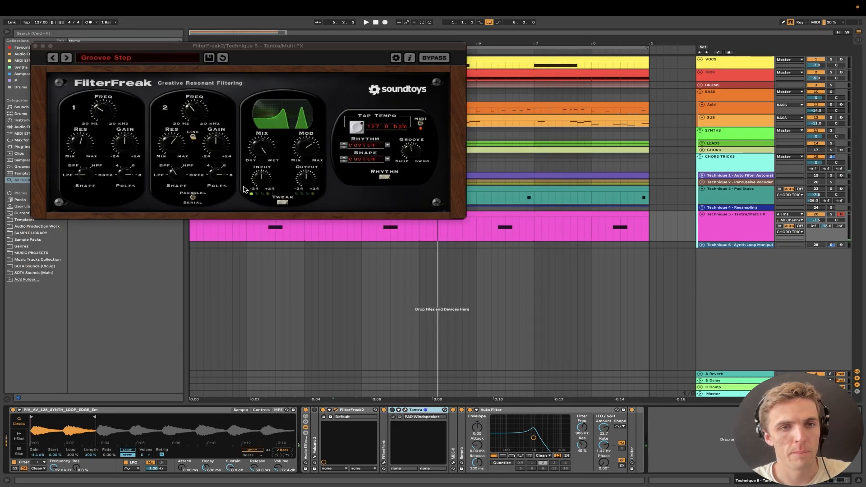
drag(237, 46, 399, 141)
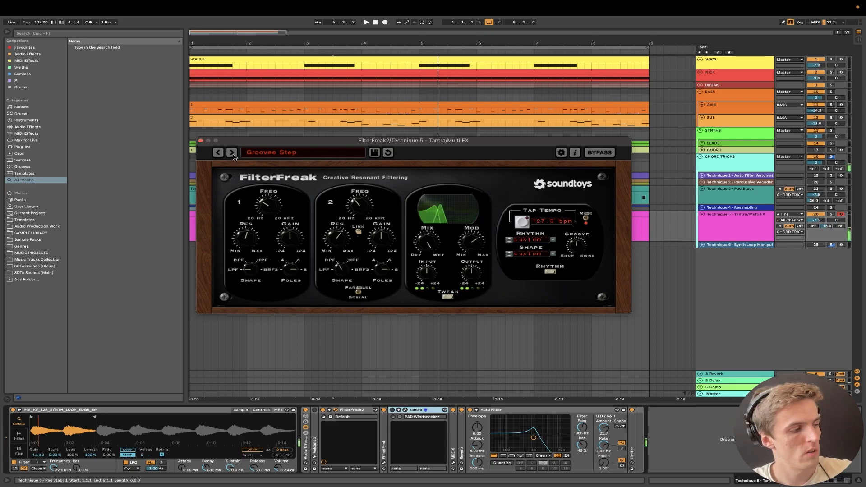
Load FilterFreak's ComeTogether preset from 01 Sweeps and advance to Double Downer.
click(287, 154)
mouse_move(277, 165)
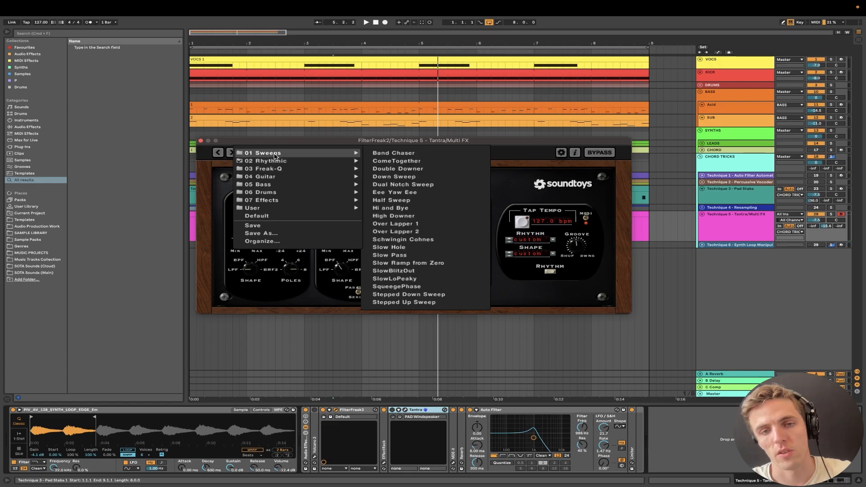
click(397, 162)
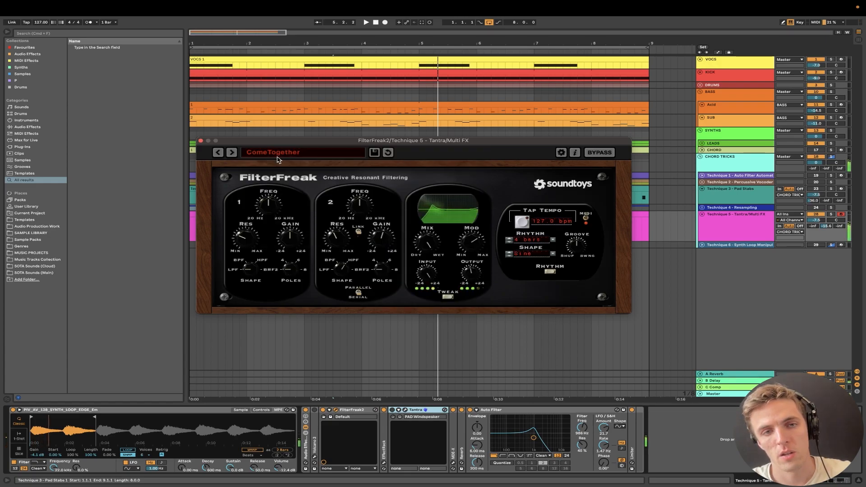
click(232, 153)
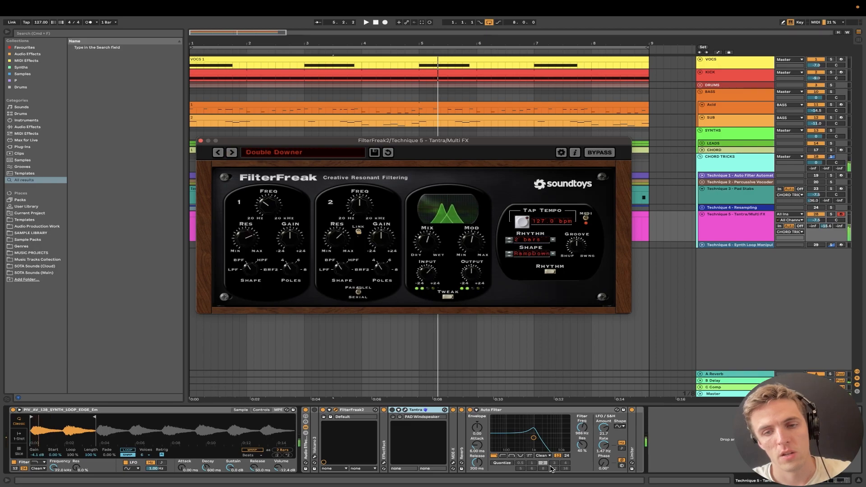
Turn off Technique 5's Auto Filter and advance FilterFreak's preset to Dual Notch Sweep.
click(471, 410)
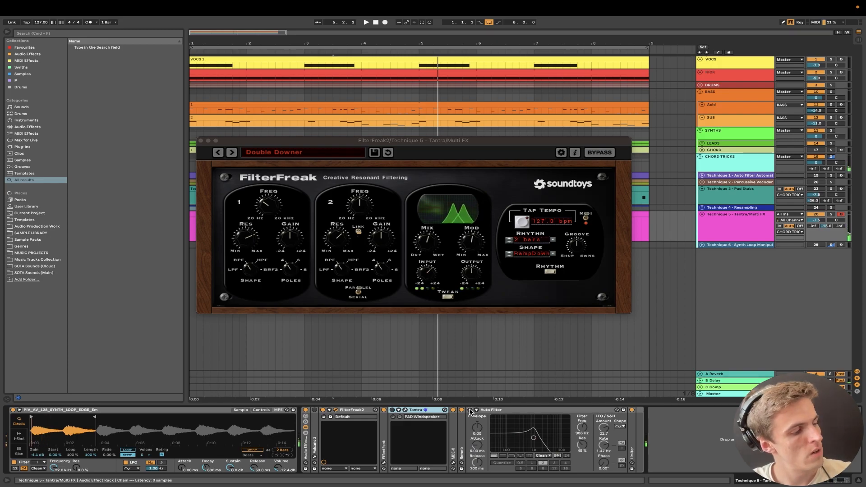
click(232, 153)
click(232, 153)
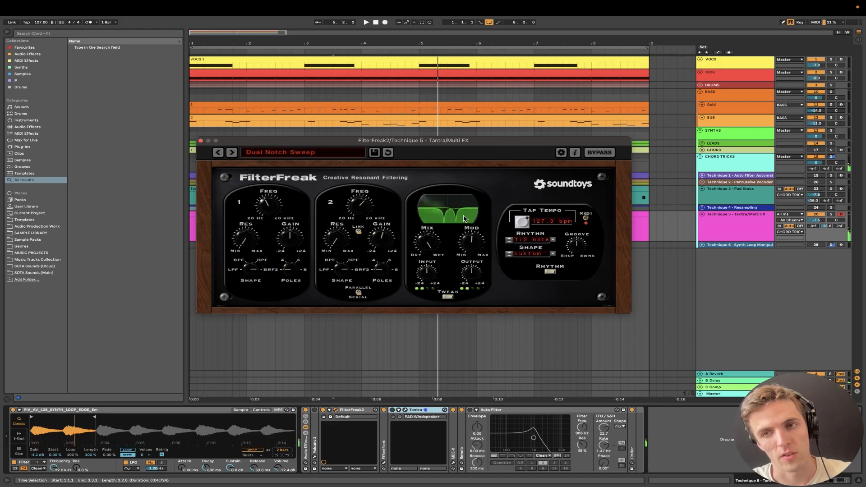
Review the Auto Filter on the Technique 1 track for comparison and return to the Technique 5 device chain.
click(733, 177)
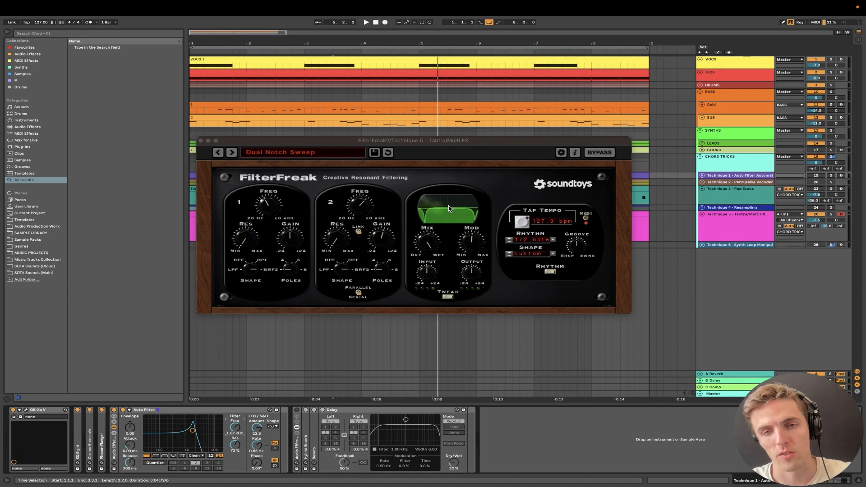
click(228, 411)
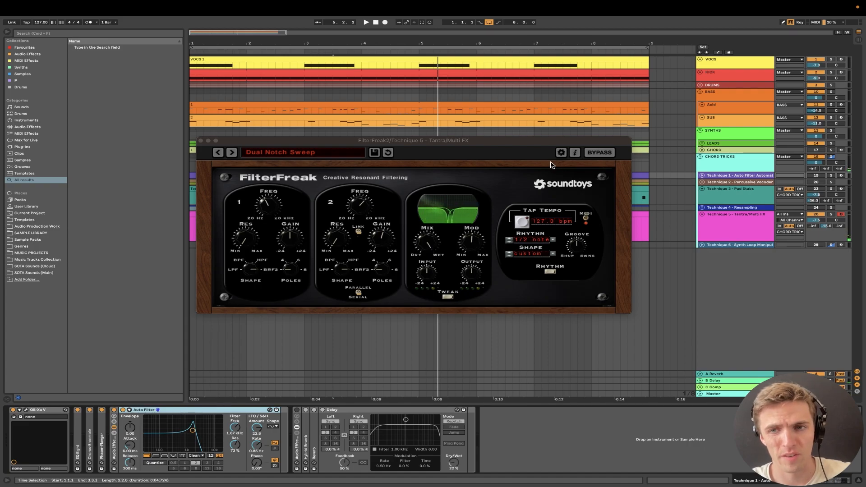
click(743, 235)
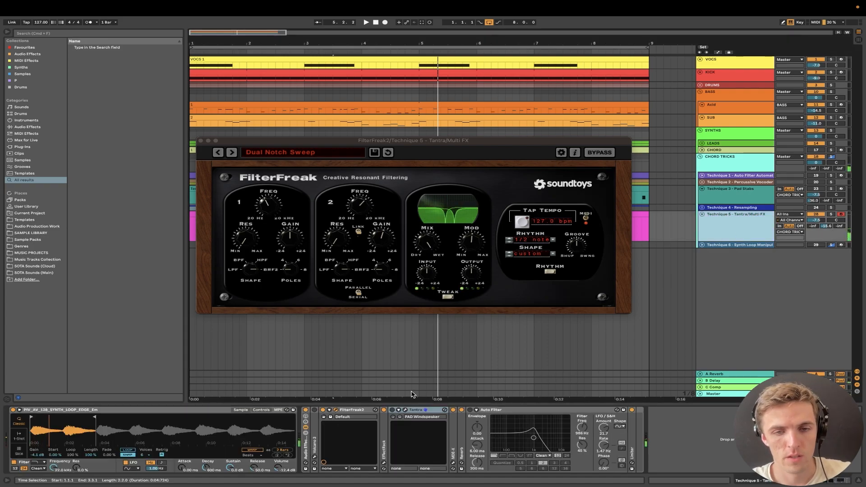
Load FilterFreak's Groovee Step preset from 02 Rhythmic and switch Tantra back on.
click(273, 154)
mouse_move(271, 162)
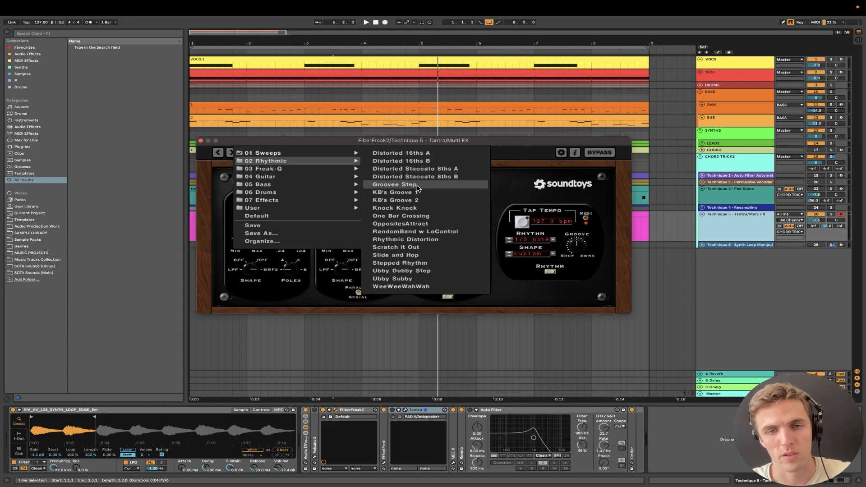
click(418, 186)
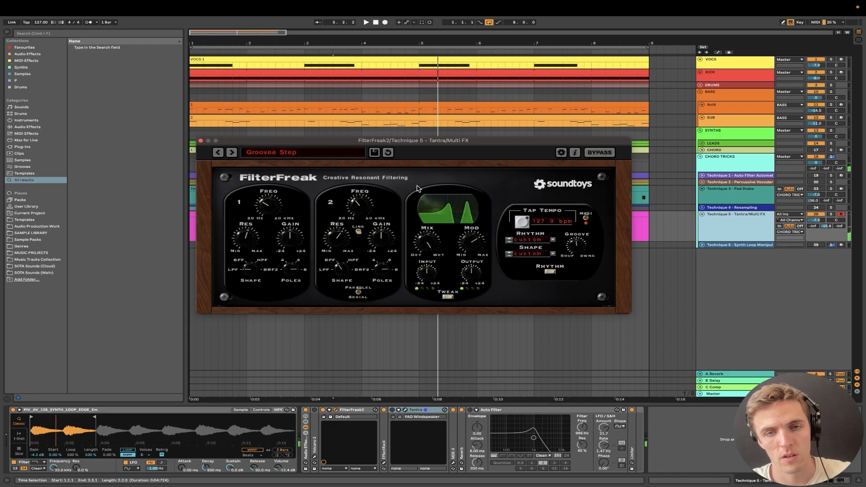
click(395, 411)
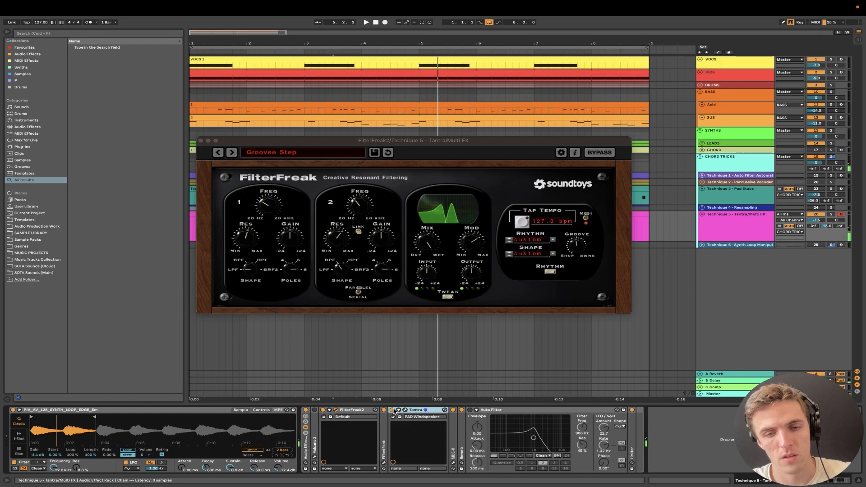
Compare the dry and processed chord stab by switching the Audio Effect Rack off, on and off again.
click(306, 411)
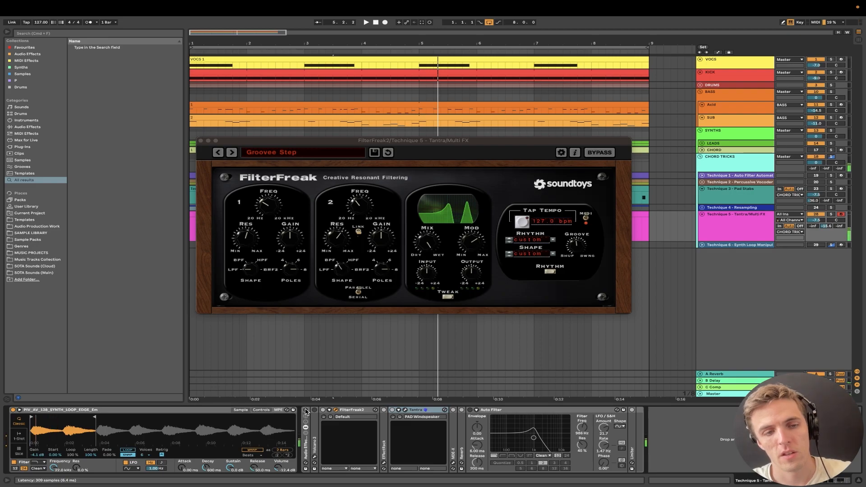
click(306, 410)
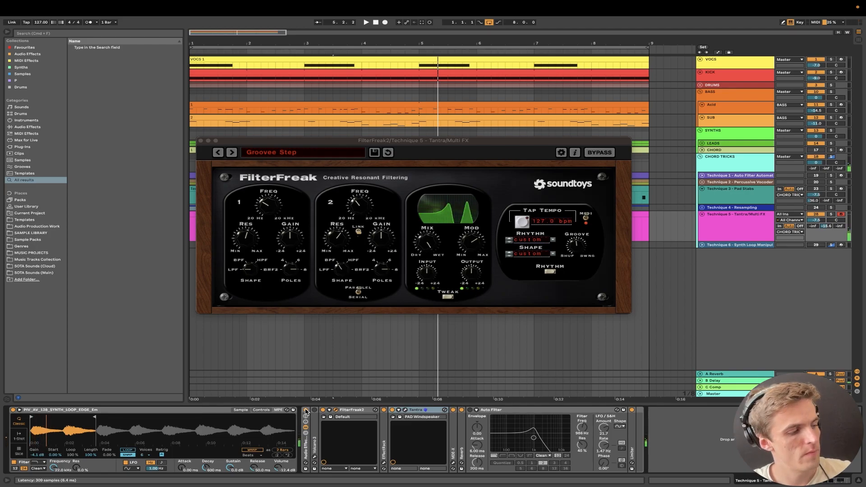
click(307, 411)
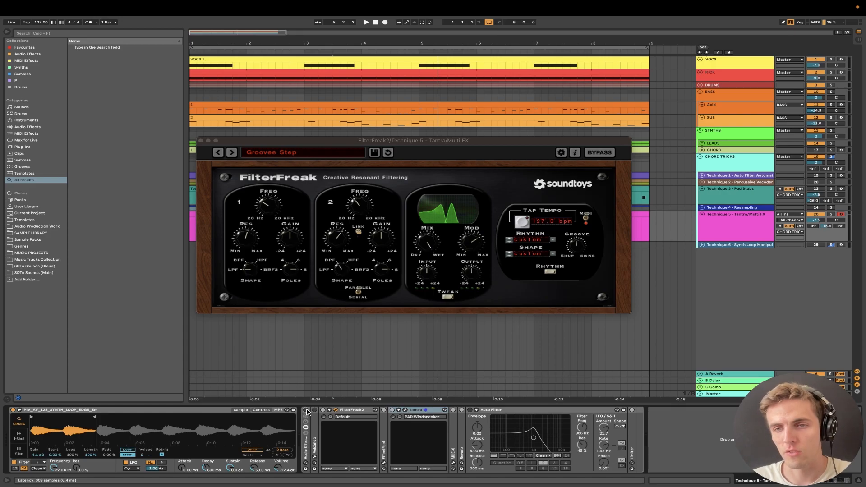
Fold the Technique 5 and Technique 3 tracks, show the Technique 6 - Synth Loop track's device chain and close the FilterFreak window.
click(702, 215)
click(702, 189)
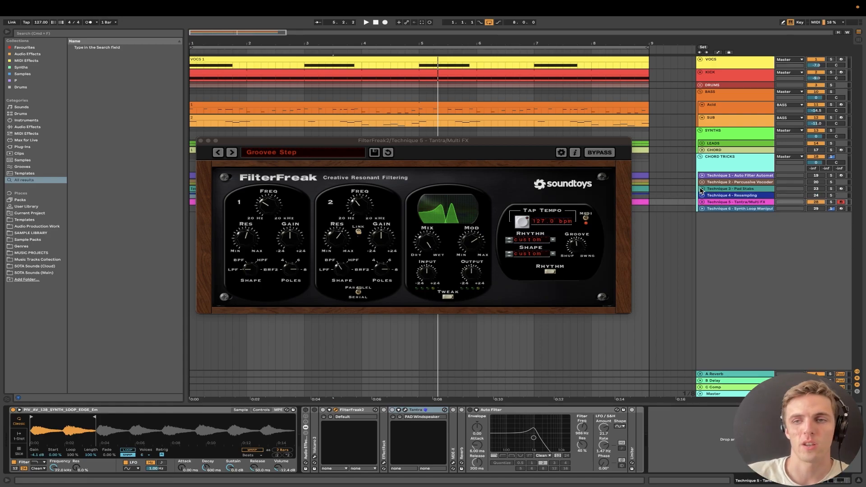
click(746, 209)
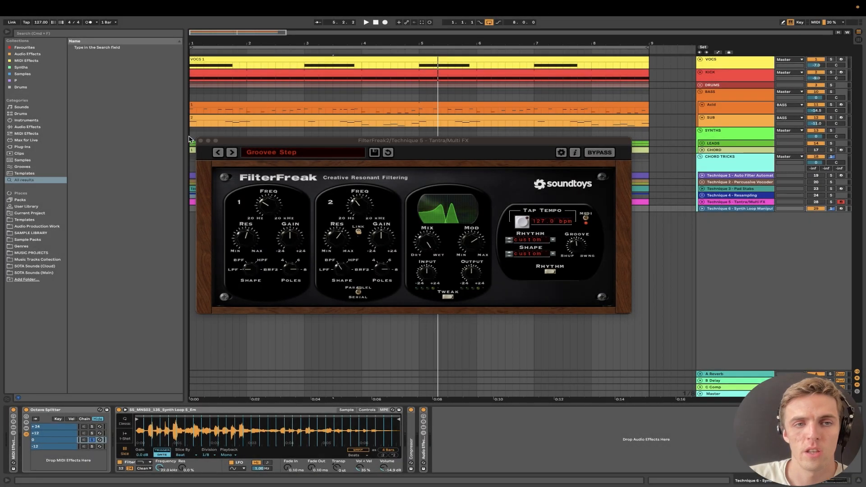
click(201, 141)
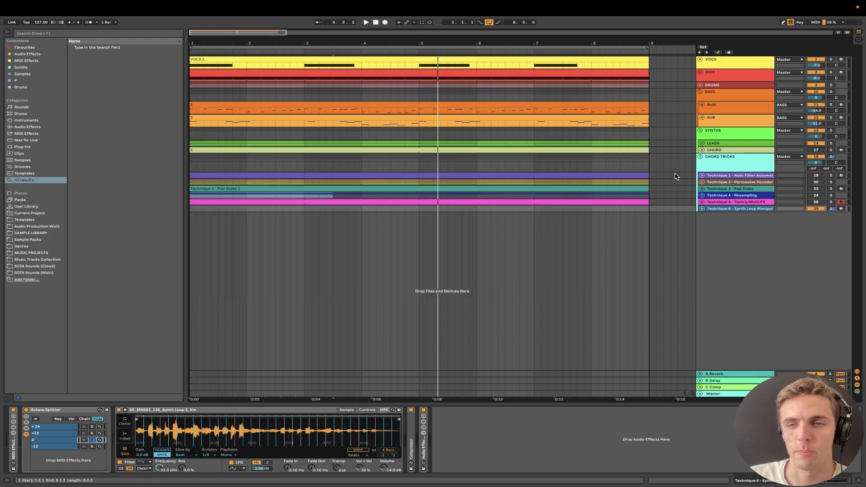
Unfold the Technique 6 - Synth Loop track and compare its device chain with the Technique 3 - Pad Stabs instrument.
click(702, 208)
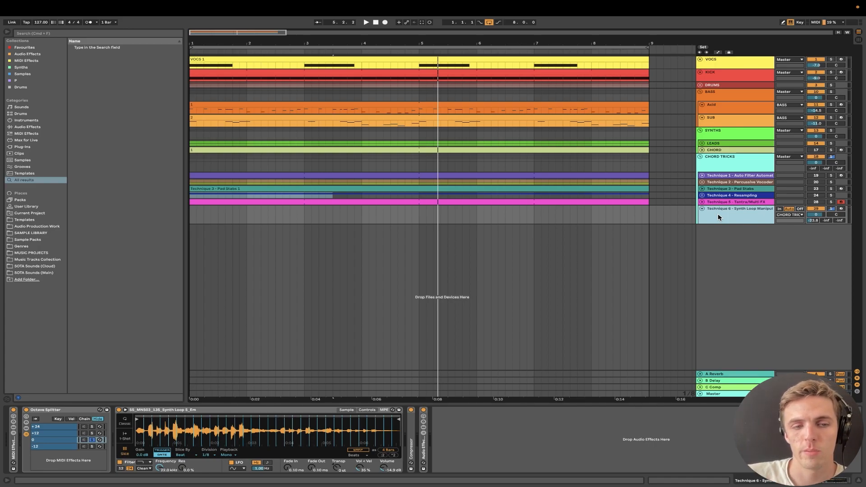
click(731, 189)
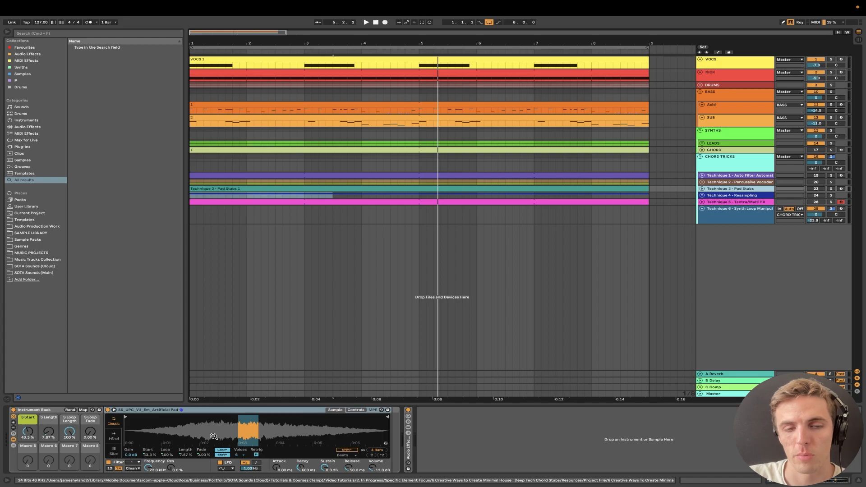
click(721, 214)
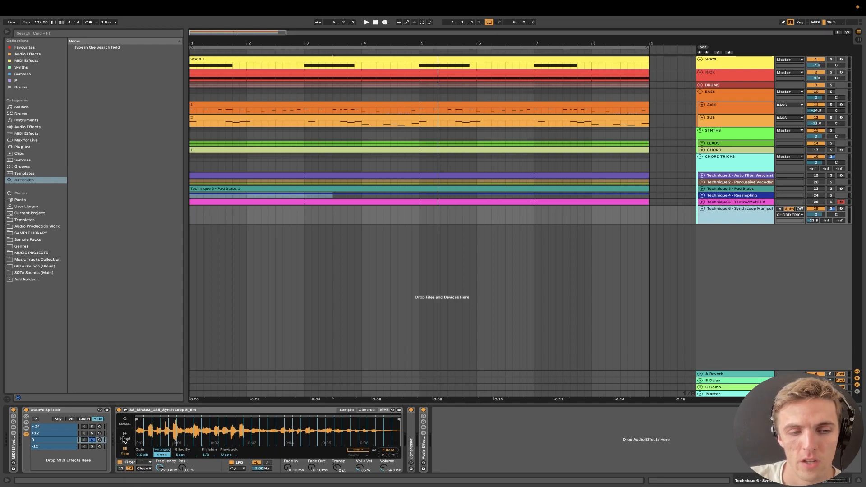
Toggle the MIDI Effect Rack on the Technique 6 track and switch Simpler from Classic mode back to Slice mode.
click(124, 424)
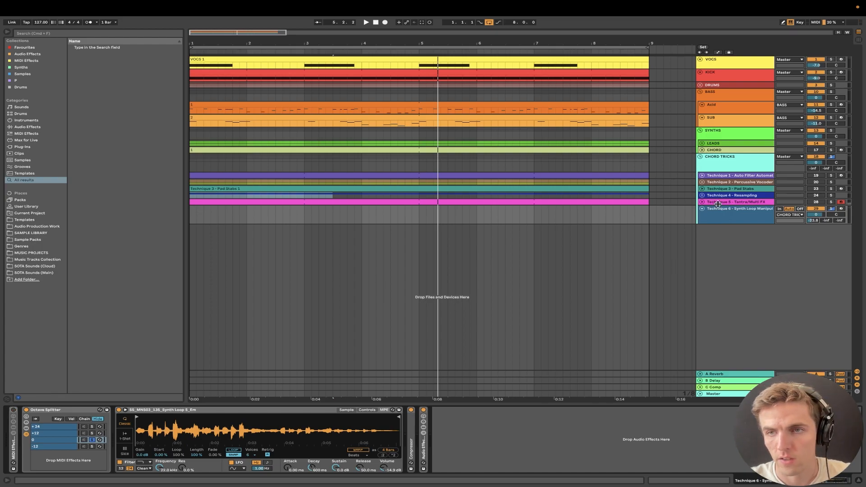
click(740, 213)
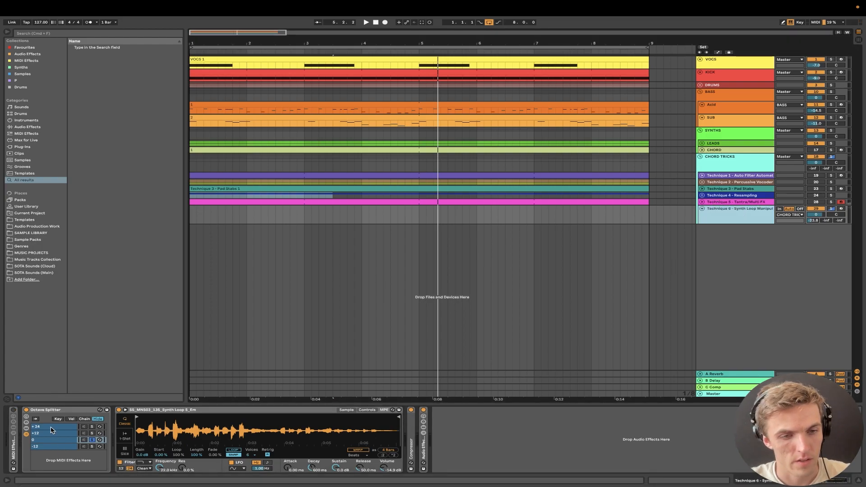
click(14, 410)
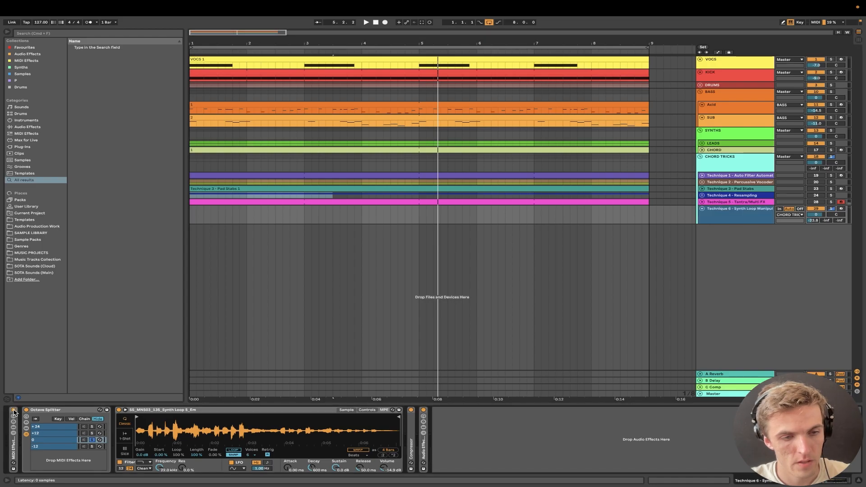
click(125, 450)
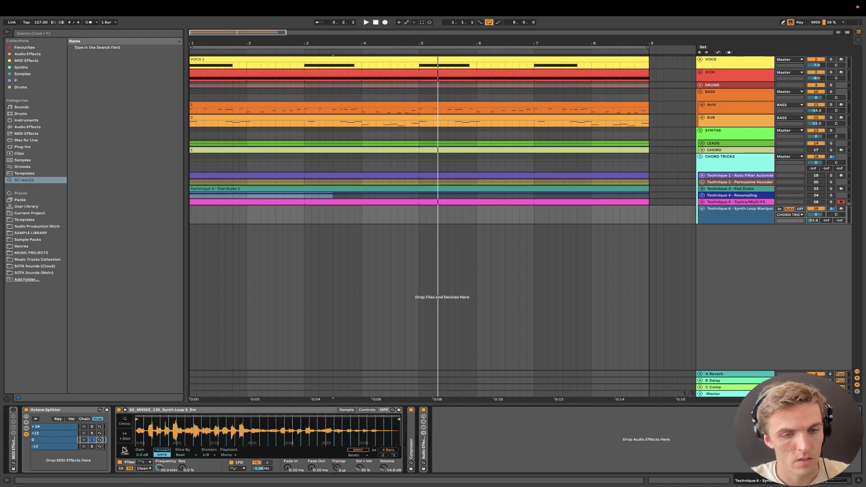
Play the arrangement, then solo and record-arm the Technique 6 - Synth Loop track.
click(739, 210)
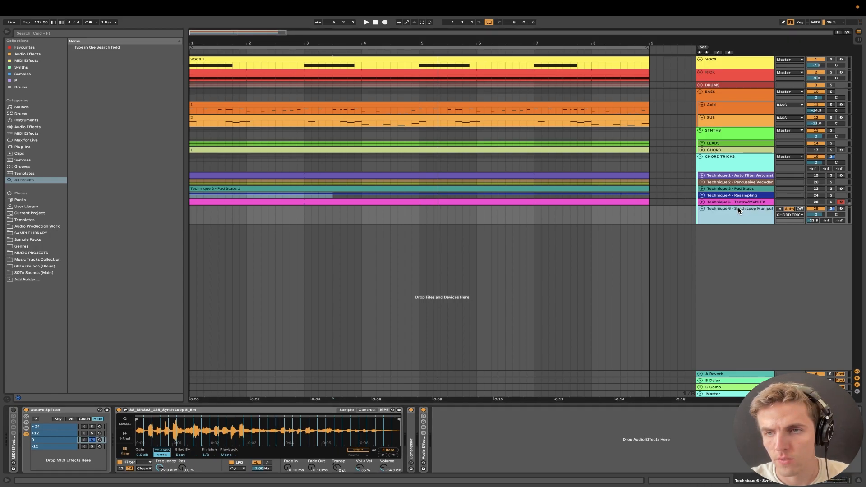
key(space)
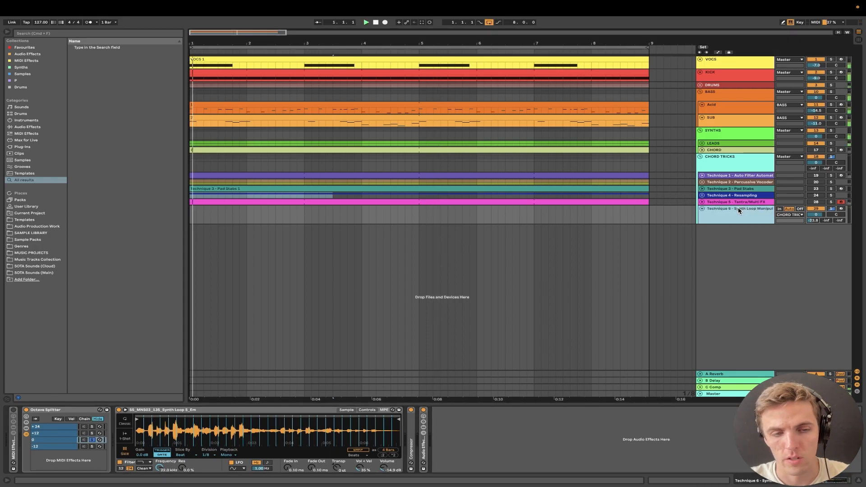
click(831, 209)
click(841, 209)
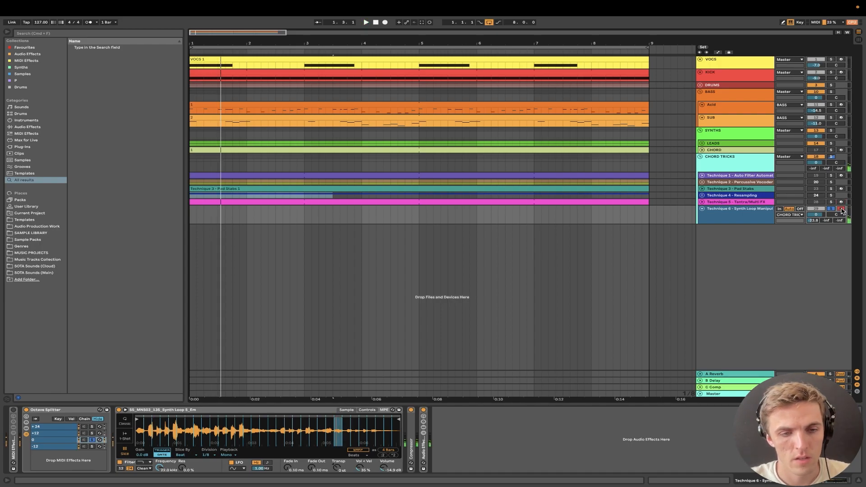
Compare Simpler's Classic mode with Slice mode, return to Slice and raise its volume to about -7.3 dB.
click(125, 421)
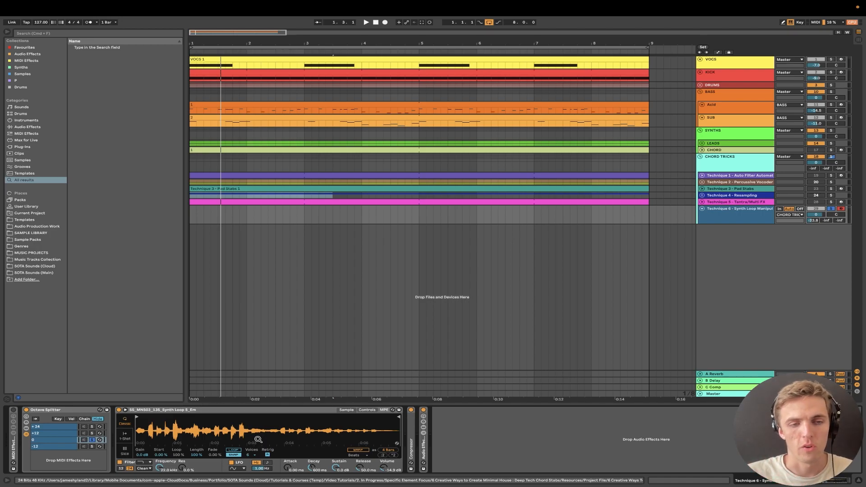
click(125, 450)
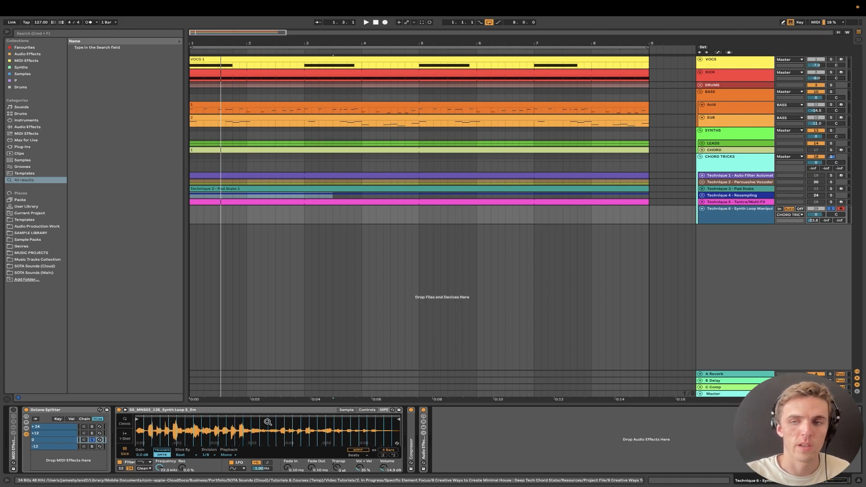
drag(383, 468, 384, 455)
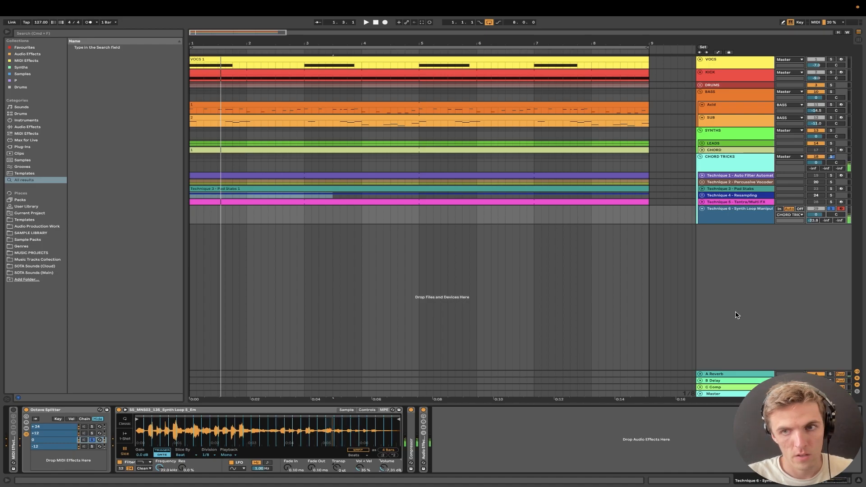
Review the S Start macro and Classic-mode sample region on the Technique 3 - Pad Stabs track, and return to Technique 6.
click(731, 188)
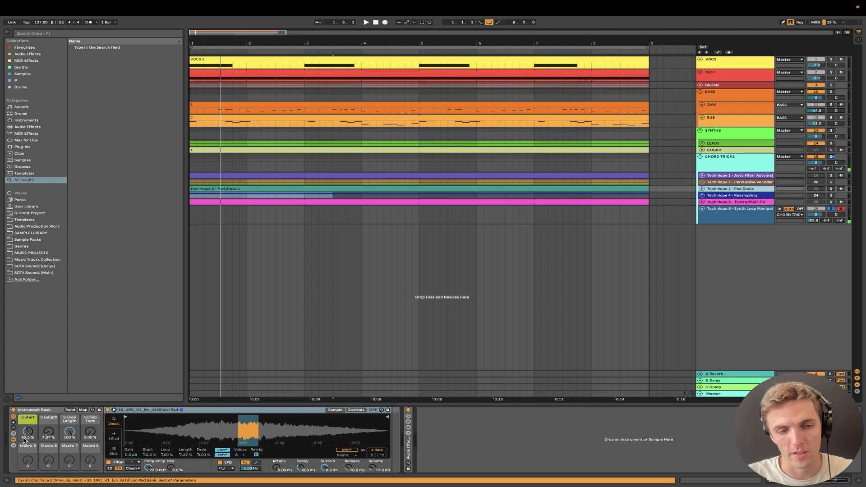
mouse_move(124, 417)
mouse_down()
mouse_move(219, 419)
mouse_move(122, 419)
mouse_up()
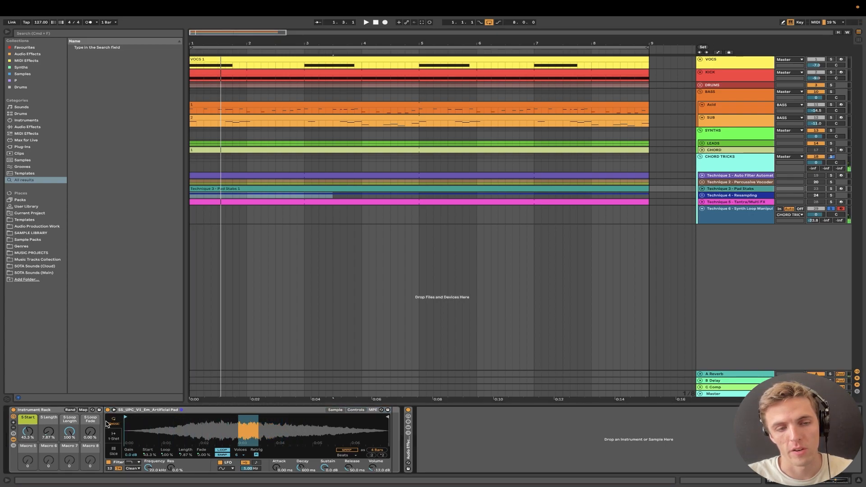
mouse_move(31, 432)
mouse_down()
mouse_move(30, 450)
mouse_move(30, 428)
mouse_up()
click(742, 212)
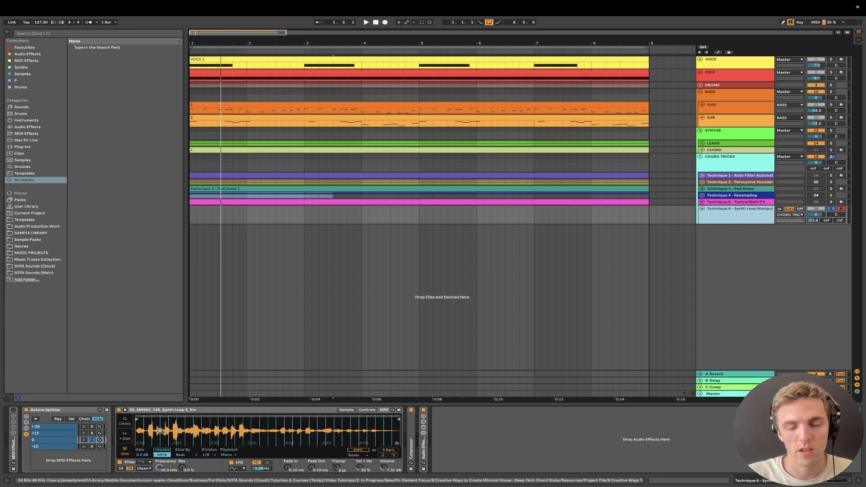
Try slicing the synth loop by Region in Simpler and return to slicing by Beat.
click(189, 456)
click(181, 454)
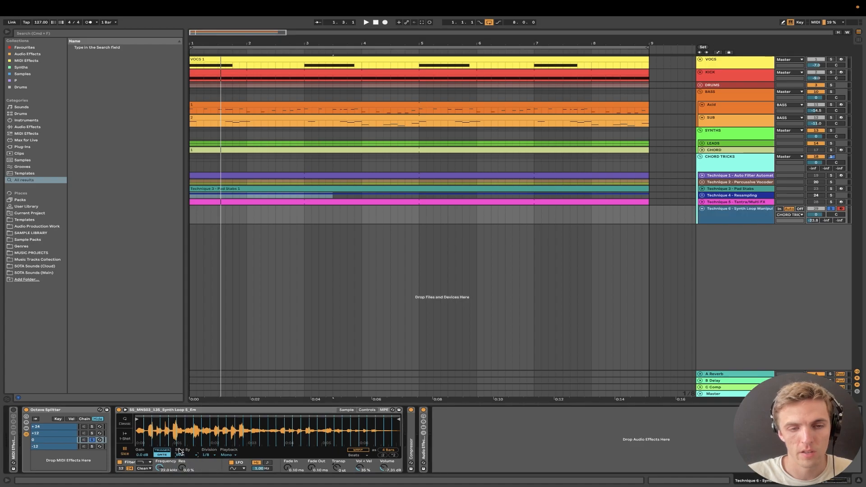
click(180, 456)
click(184, 473)
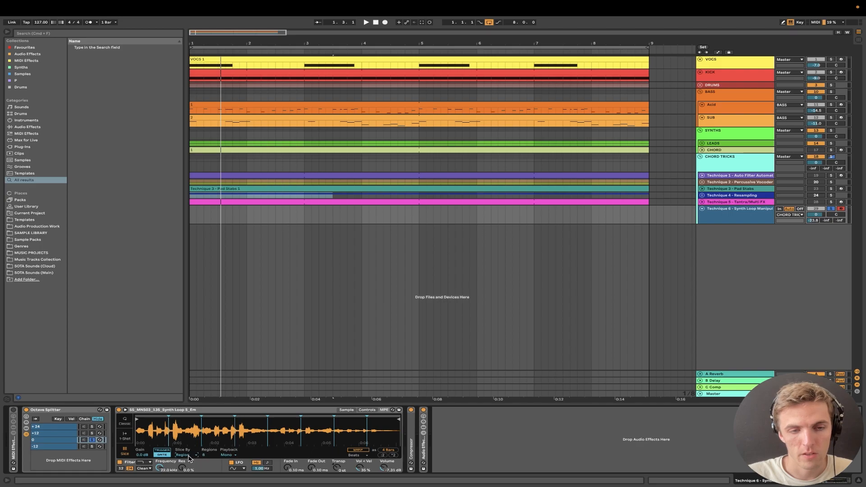
click(190, 457)
click(183, 466)
Set Simpler's beat slice division to 1/16 and audition the resulting slices of the synth loop.
click(206, 455)
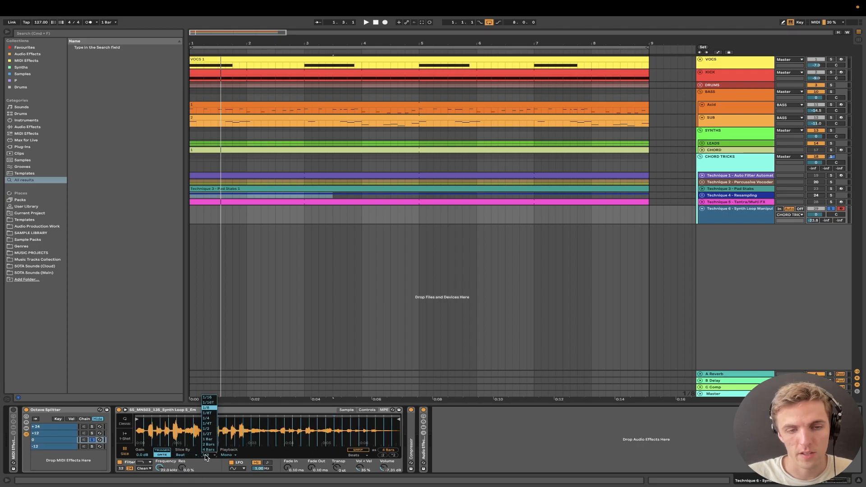
click(211, 401)
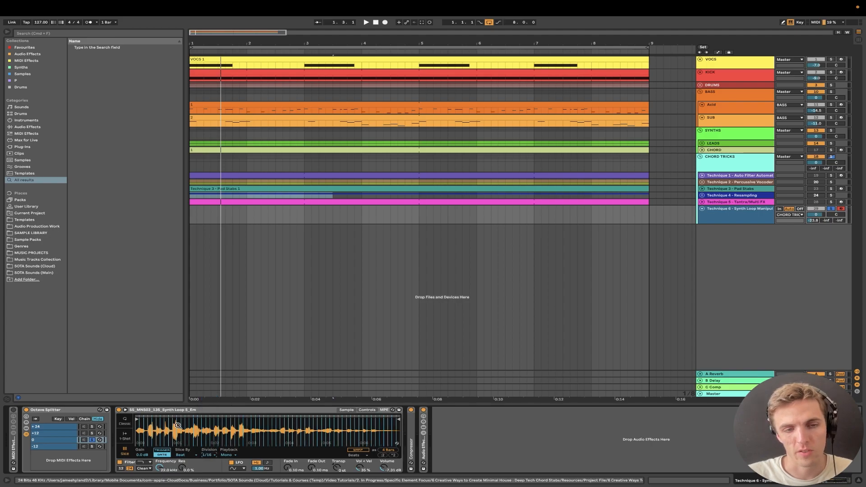
drag(179, 422, 178, 426)
scroll(179, 426, down, 5)
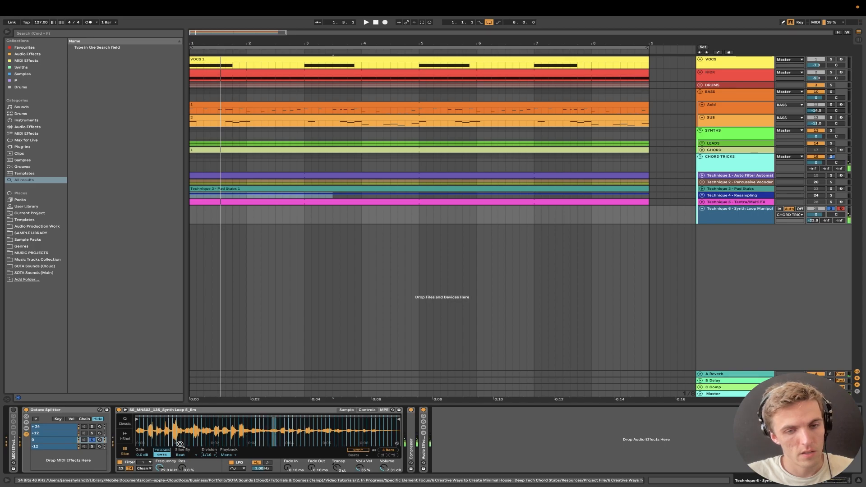
Audition the sliced synth loop in playback and solo the BASS and KICK tracks alongside it.
key(space)
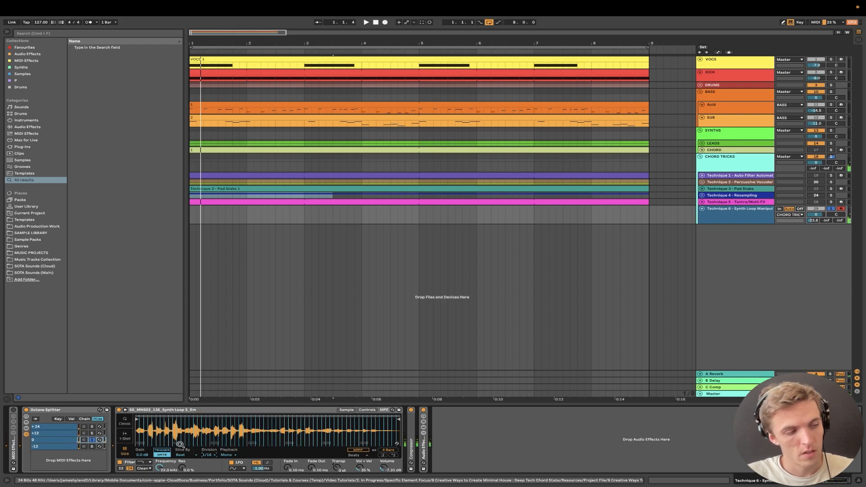
key(space)
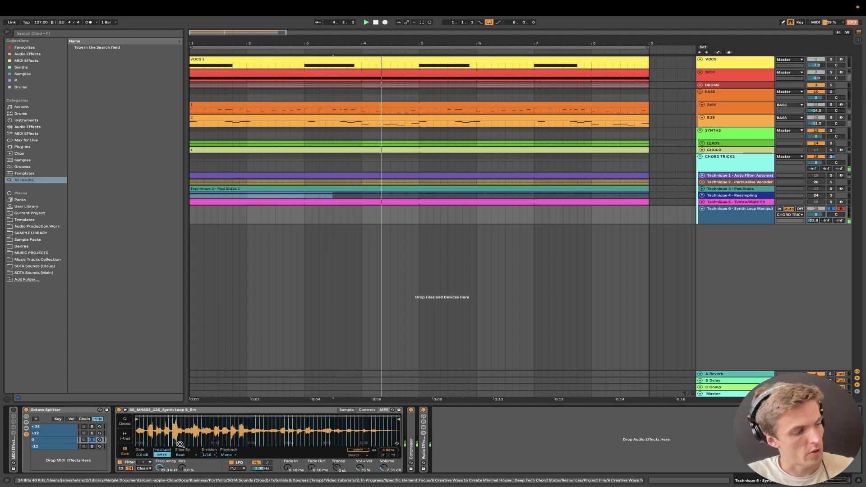
key(space)
key(space)
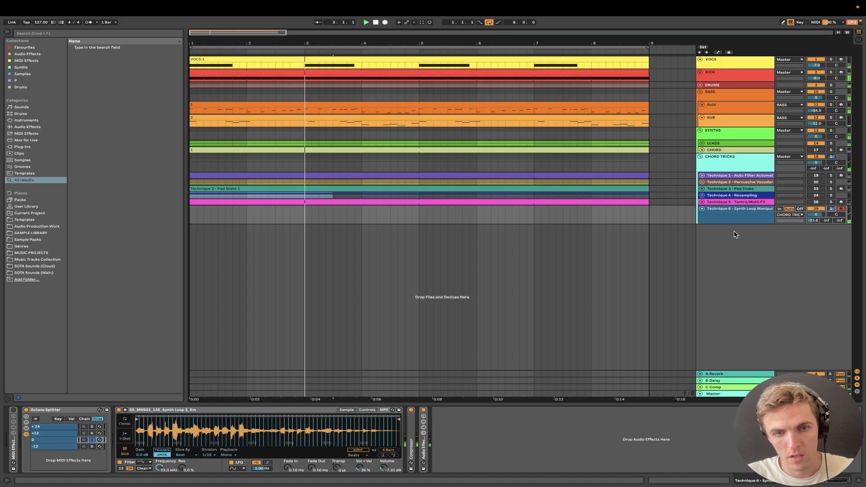
click(831, 92)
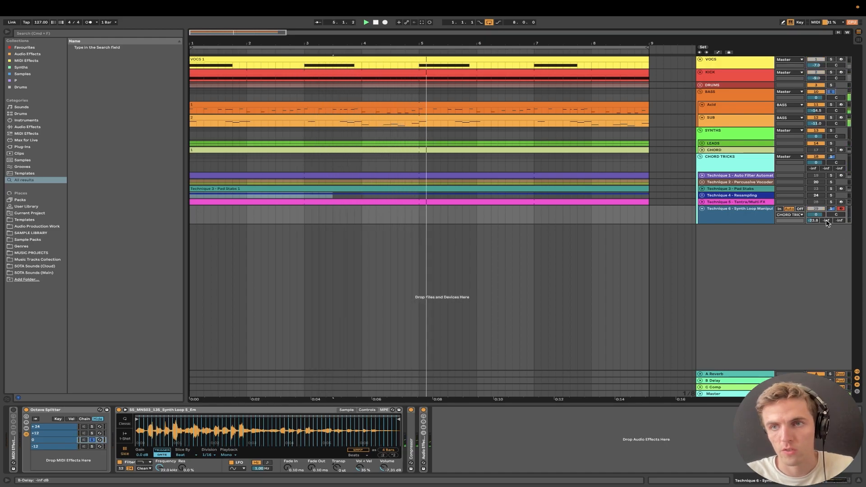
click(831, 72)
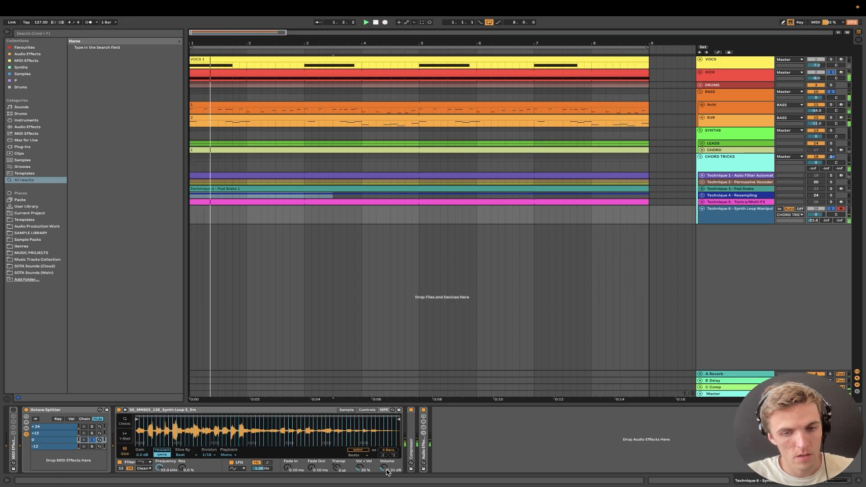
Compare the synth loop with the Audio Effect Rack off and on, and lower Simpler's volume slightly.
click(423, 410)
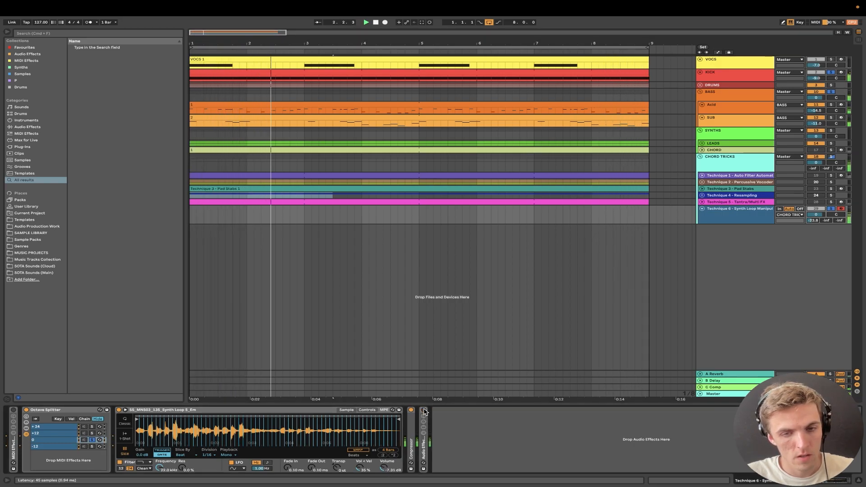
click(423, 411)
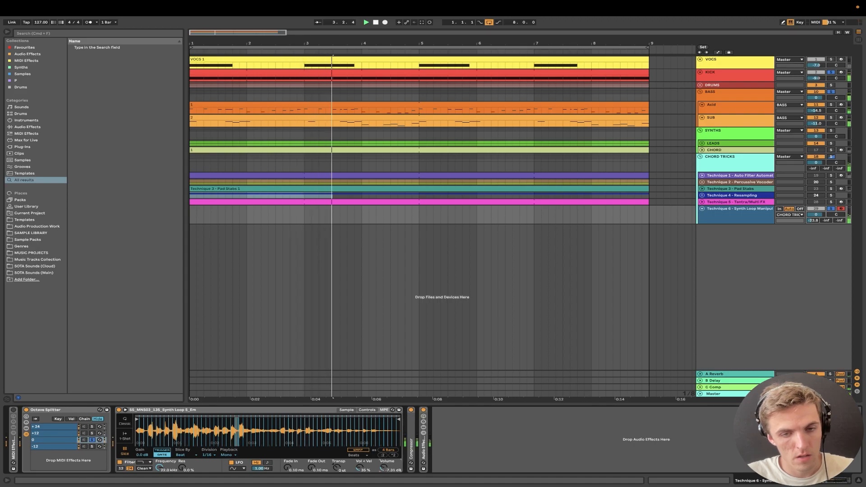
drag(384, 468, 384, 473)
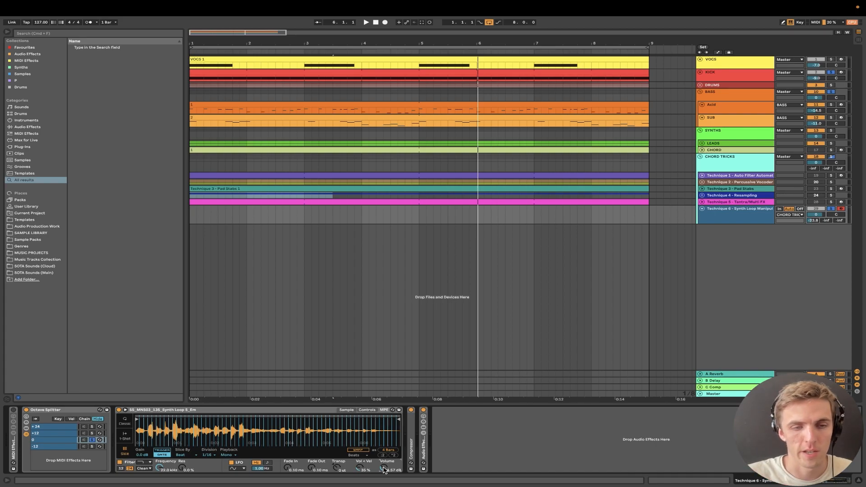
Unfold the MIDI Effect Rack on the Technique 6 track and show the APC chain's APC Mono Sequencer.
double_click(13, 450)
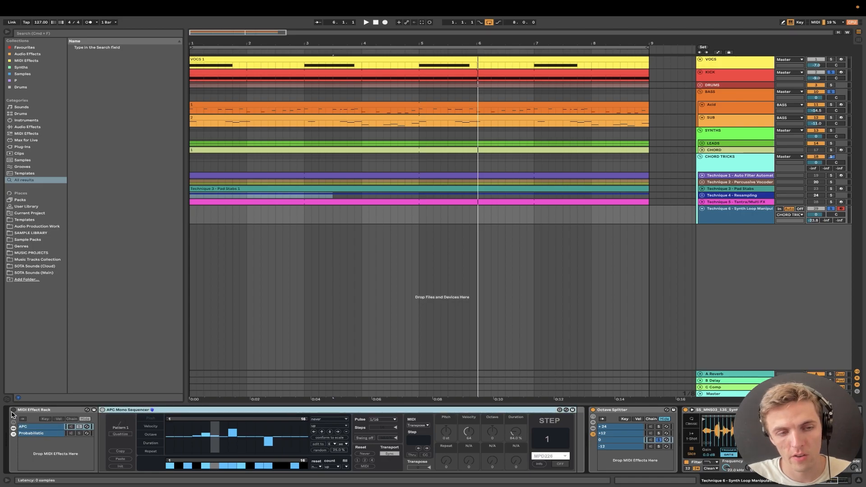
click(29, 427)
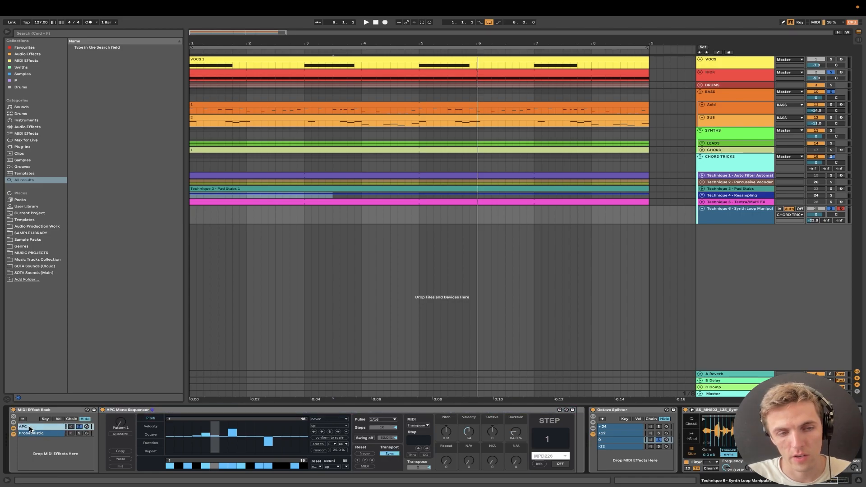
click(116, 411)
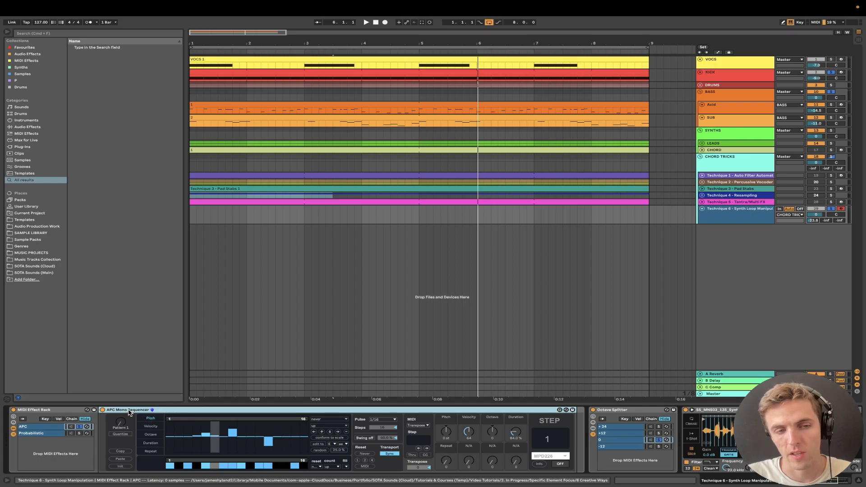
Play the synth loop through the APC Mono Sequencer and fold the Octave Splitter to view Simpler beside the sequencer.
key(space)
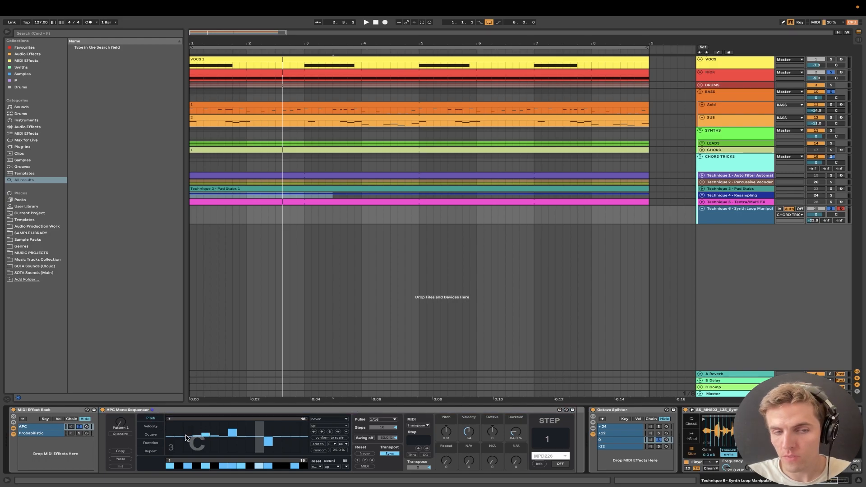
double_click(612, 410)
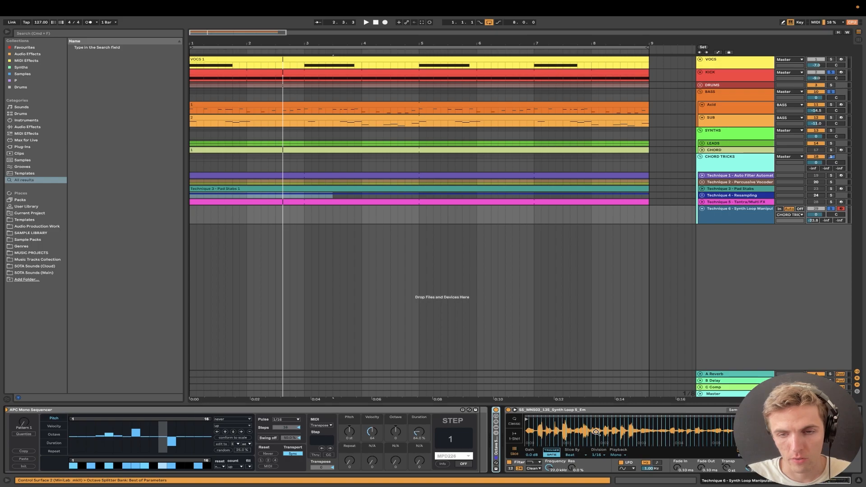
key(space)
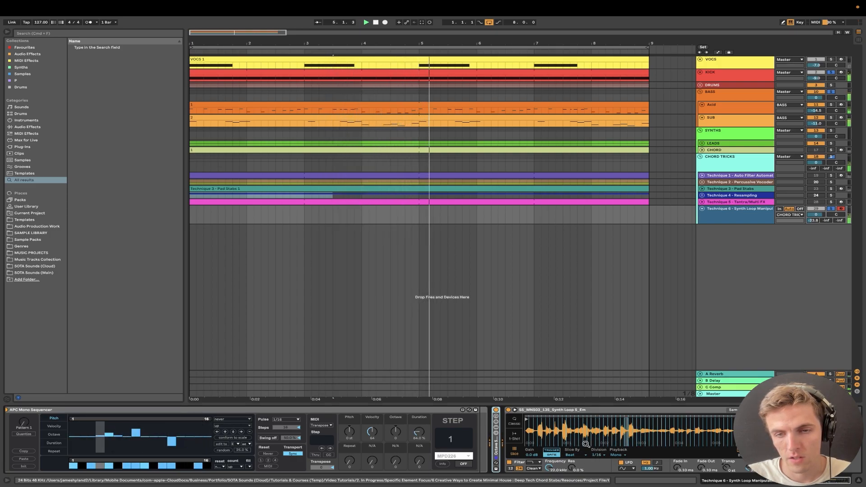
Audition the sliced synth loop in Simpler while the APC Mono Sequencer's pattern plays.
scroll(625, 437, up, 5)
scroll(626, 437, down, 5)
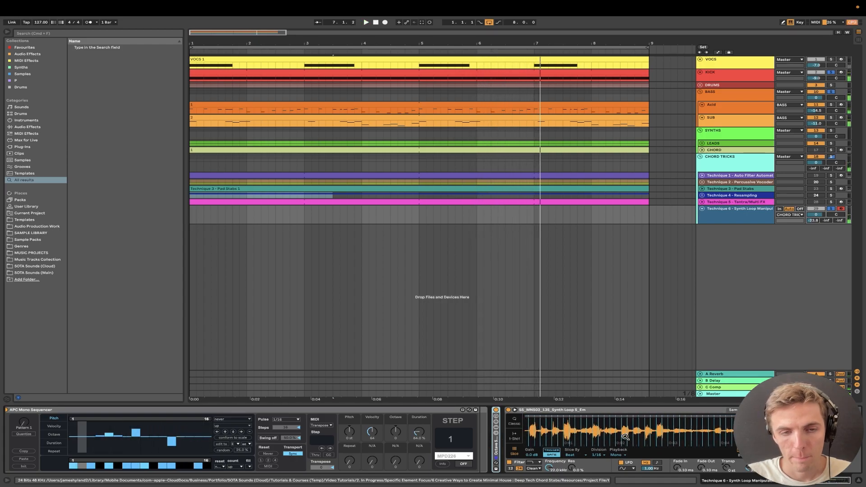
scroll(625, 437, down, 3)
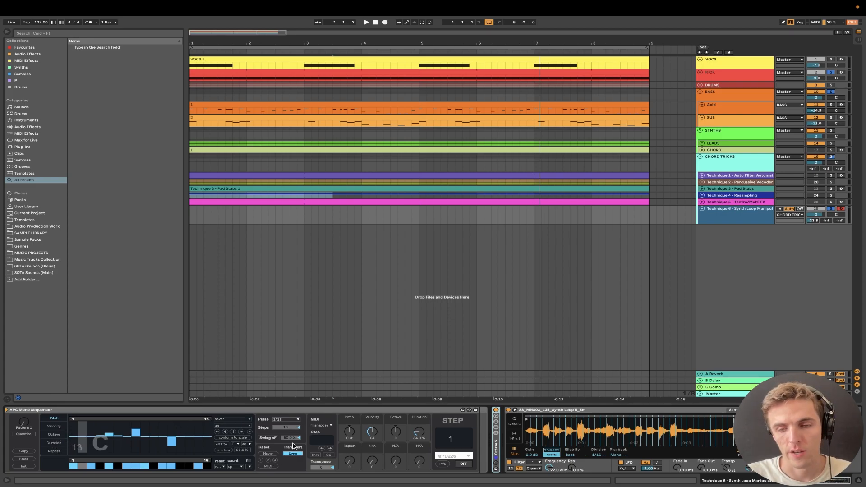
key(space)
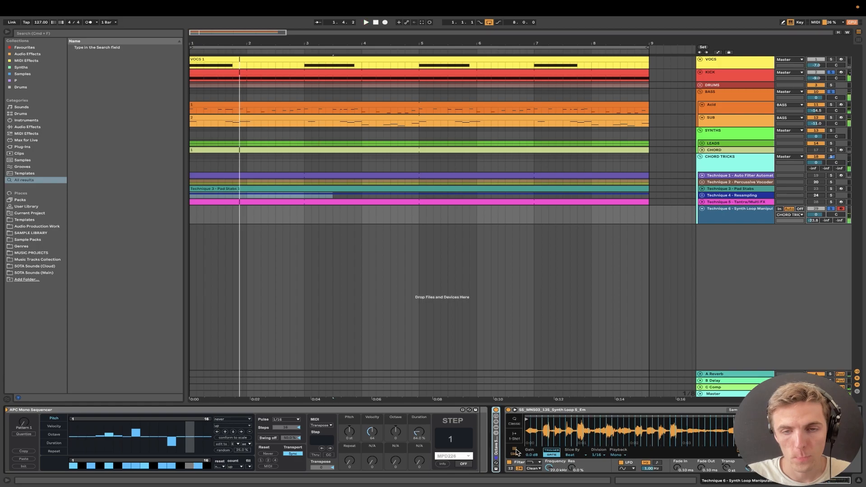
Unfold the Octave Splitter and audition its +12, +24 and -12 chains during playback, returning the solo to the 0 chain.
double_click(496, 451)
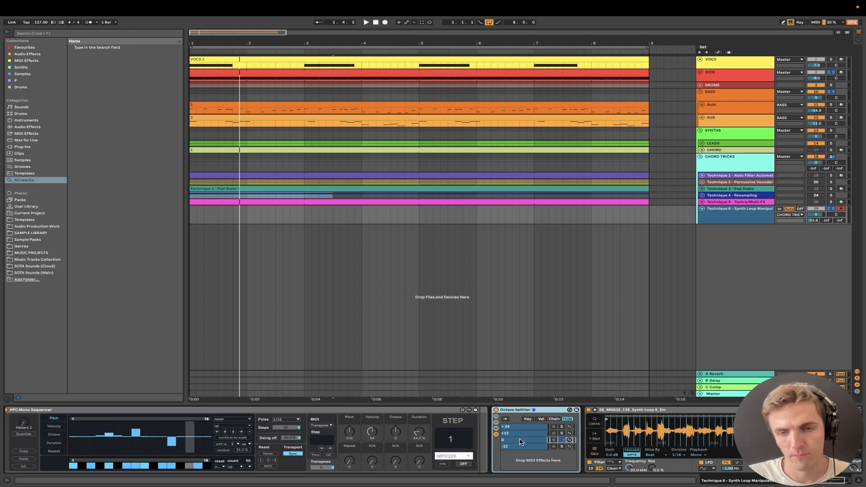
scroll(521, 441, right, 5)
click(494, 447)
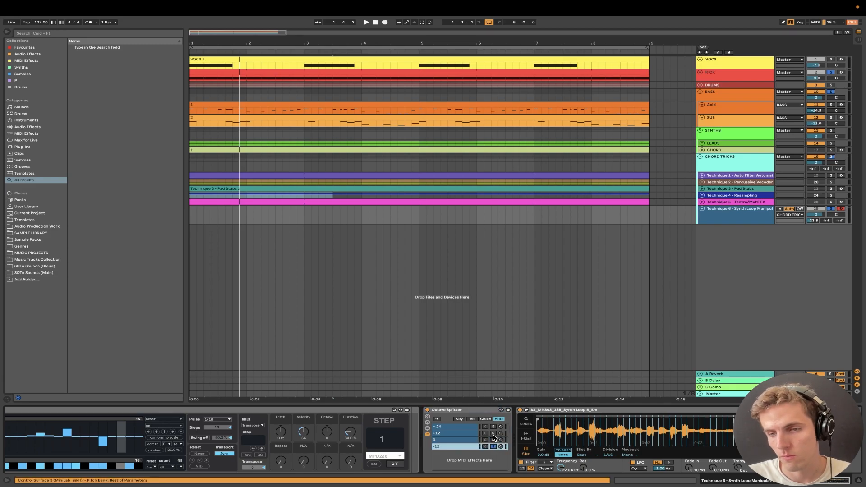
click(493, 434)
key(space)
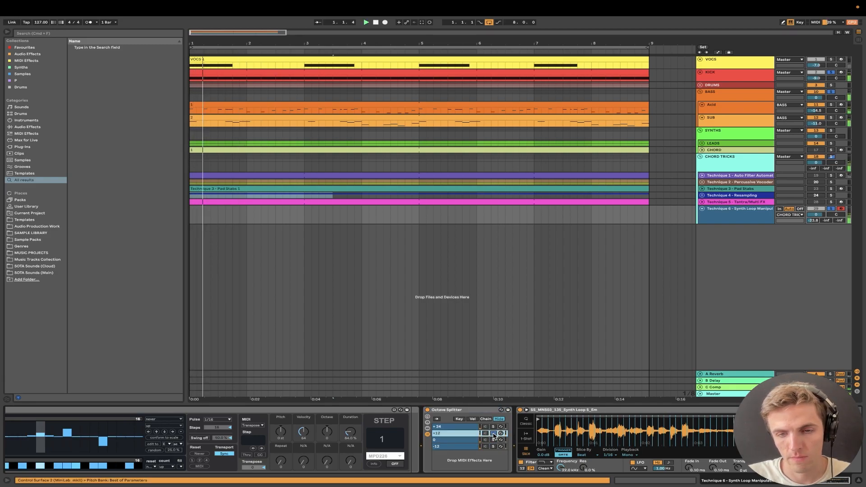
click(494, 427)
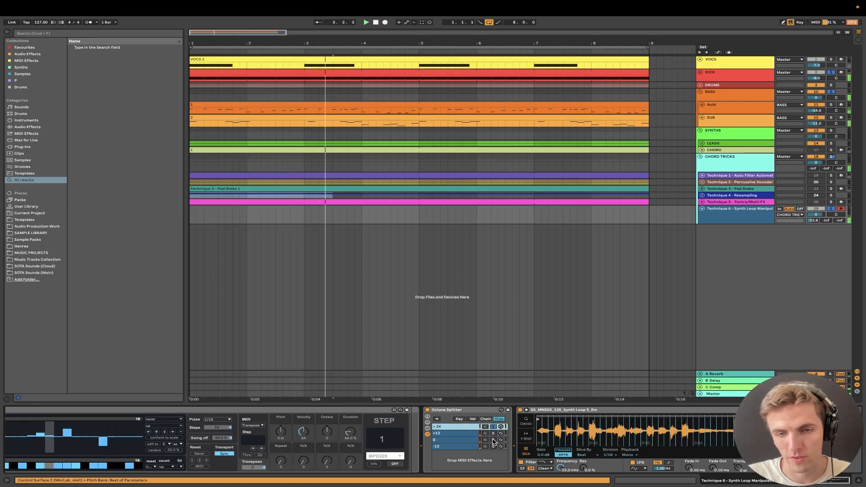
click(493, 439)
click(494, 446)
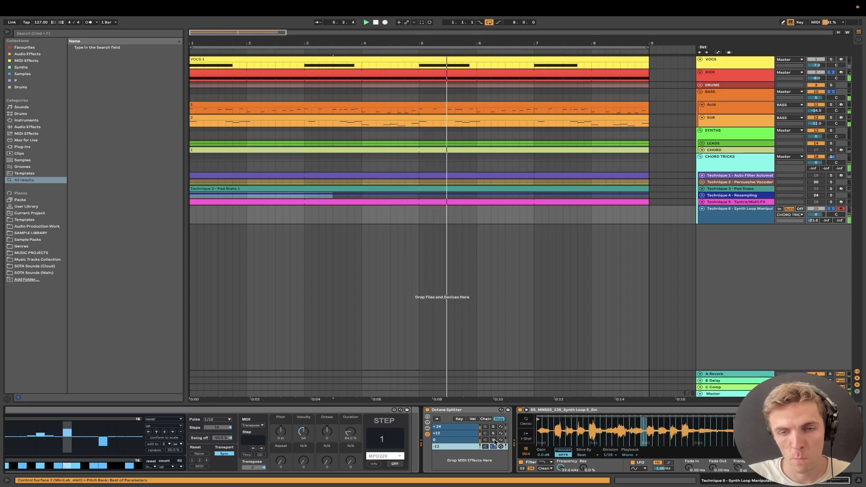
click(494, 440)
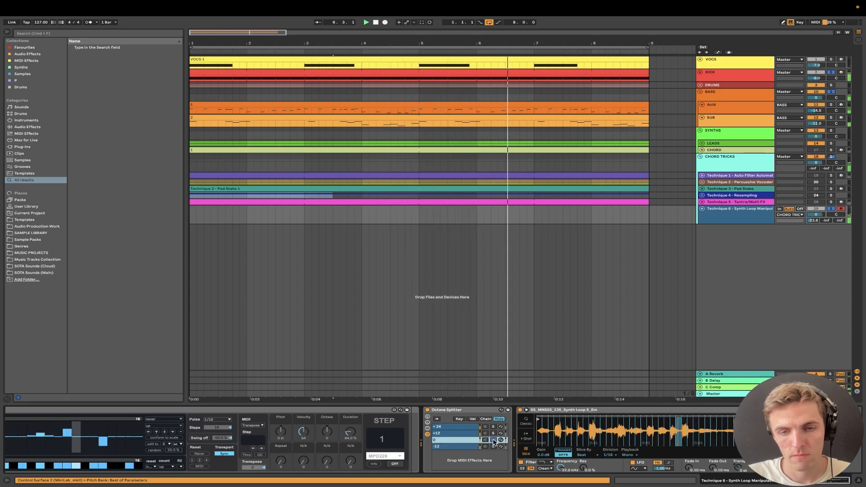
Solo the MIDI Effect Rack's Probabilistic chain, set its sequencer's ADV.MODE to GATE and play the loop through it.
scroll(494, 442, left, 5)
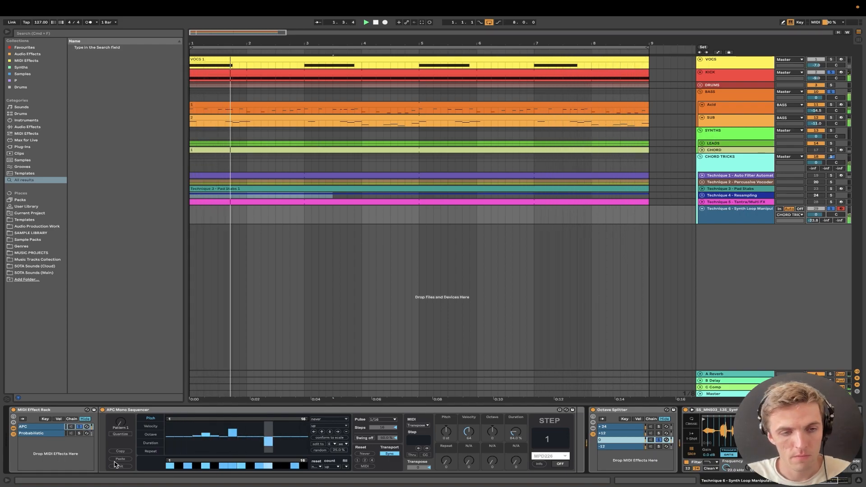
click(56, 434)
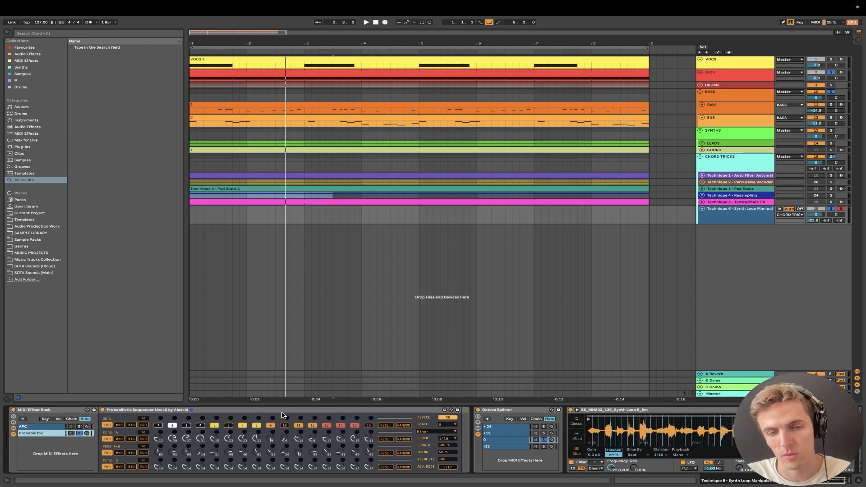
key(space)
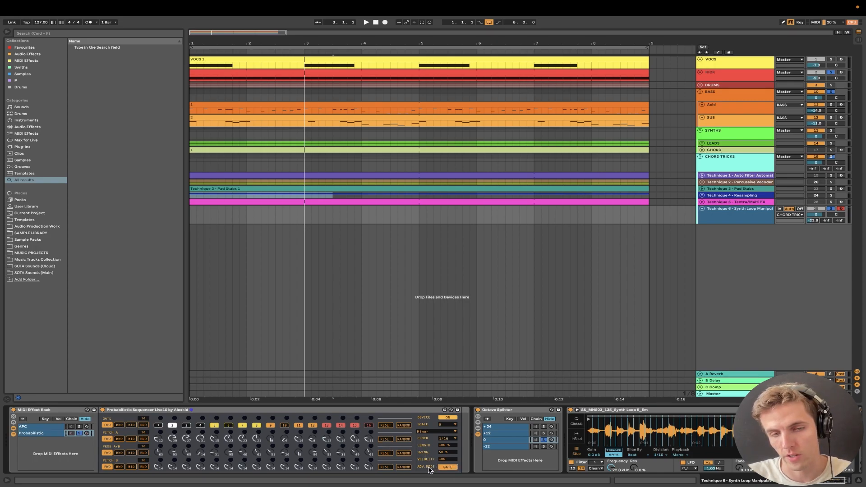
key(space)
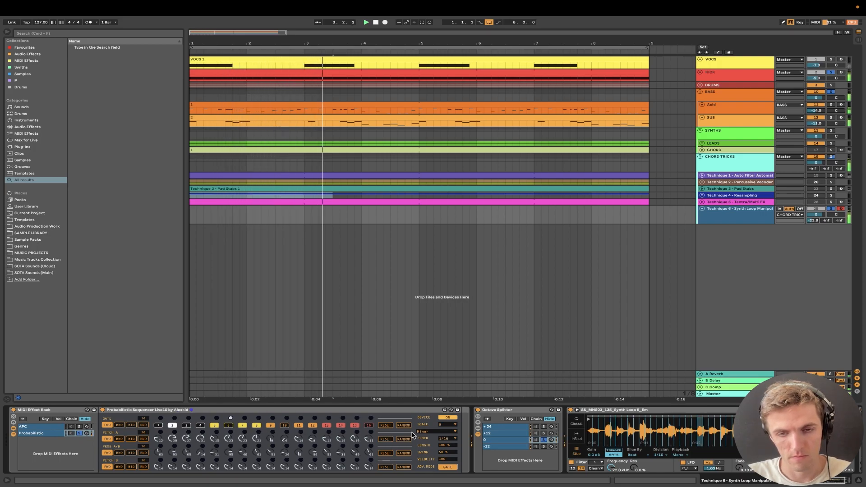
Solo the rack's APC chain instead of Probabilistic, and fold both the Octave Splitter and the MIDI Effect Rack.
double_click(494, 410)
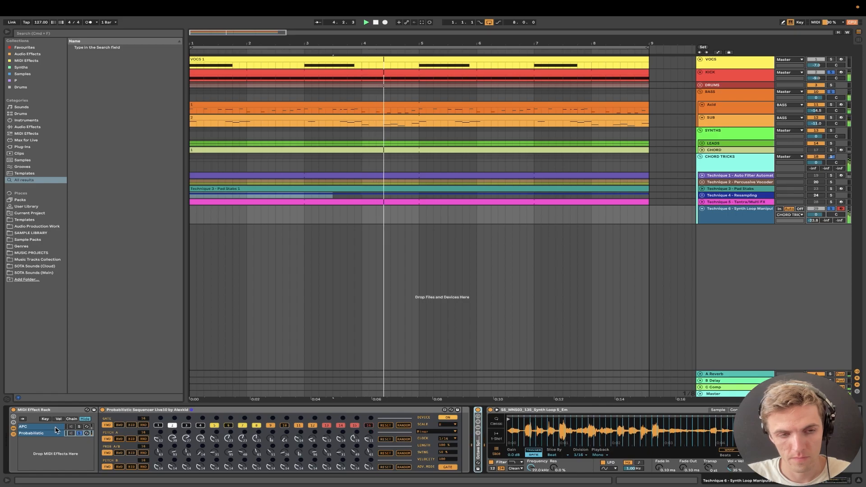
click(79, 427)
click(79, 433)
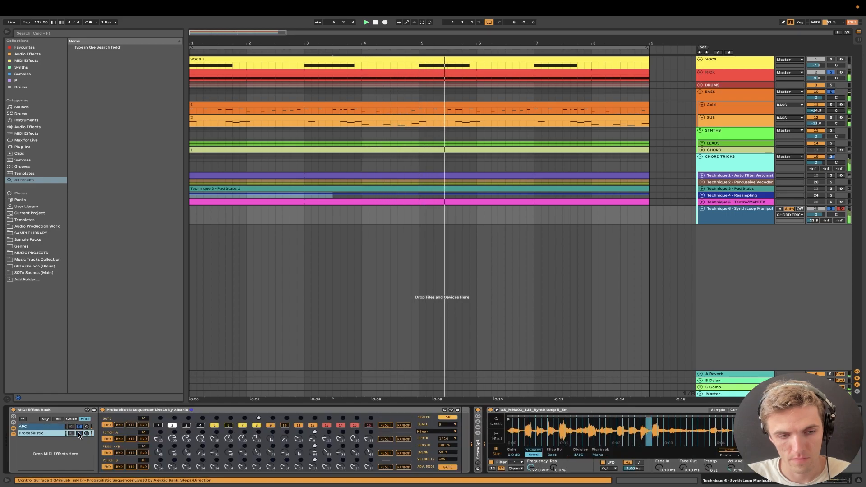
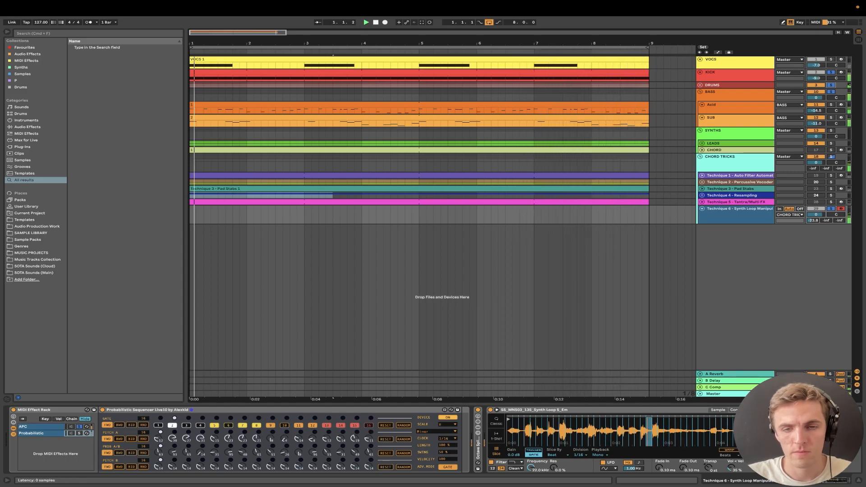
double_click(31, 411)
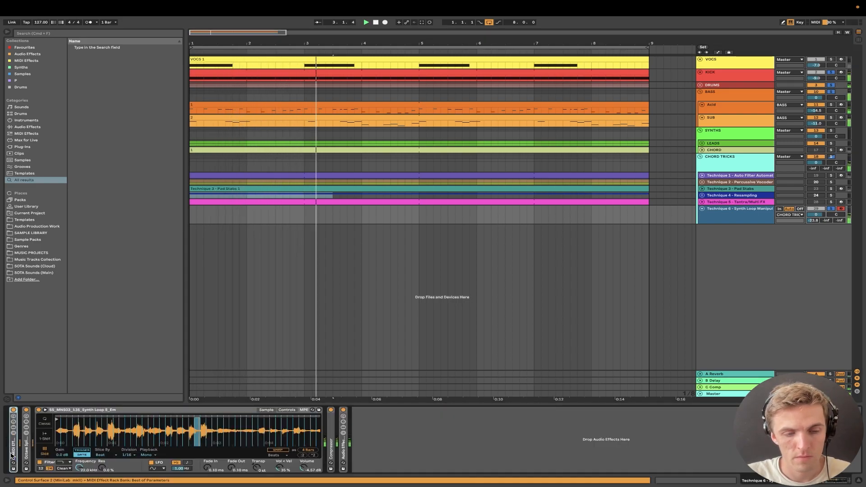
double_click(12, 455)
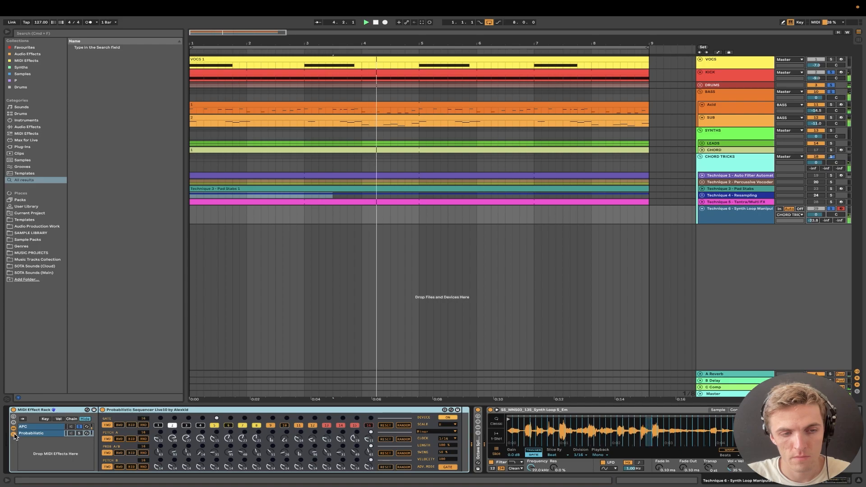
double_click(22, 411)
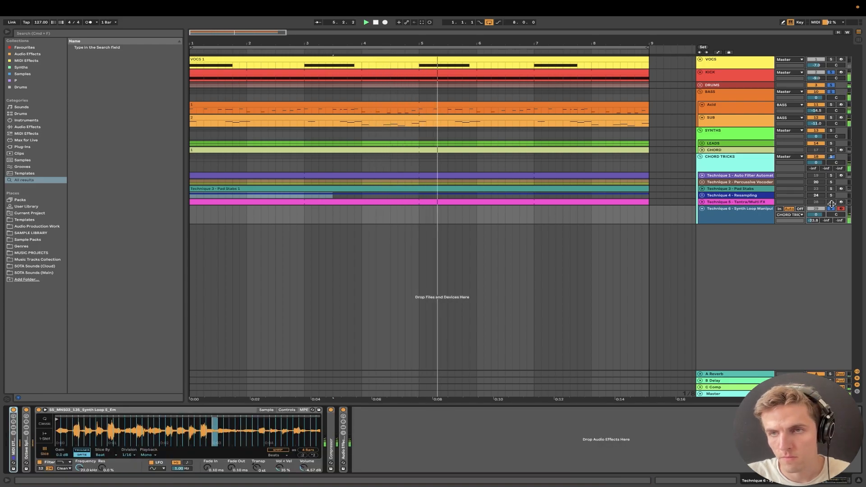
Leave only the KICK track soloed alongside Technique 6 and show the Technique 6 track's devices.
click(832, 205)
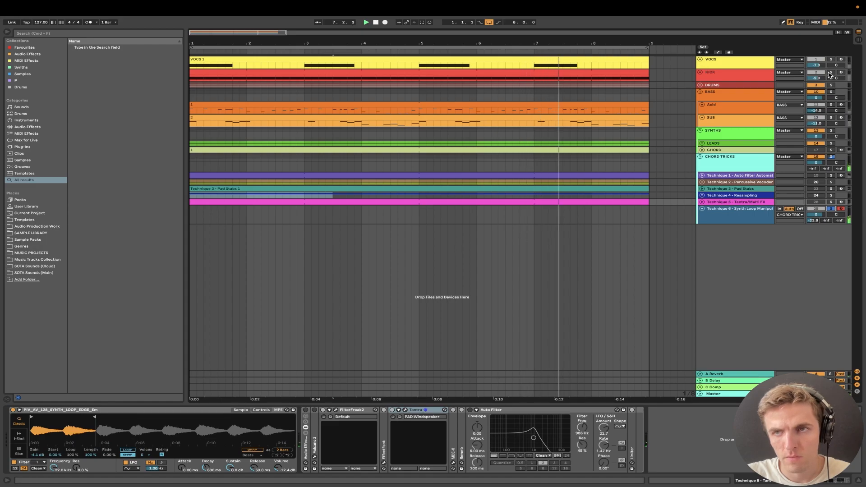
click(738, 219)
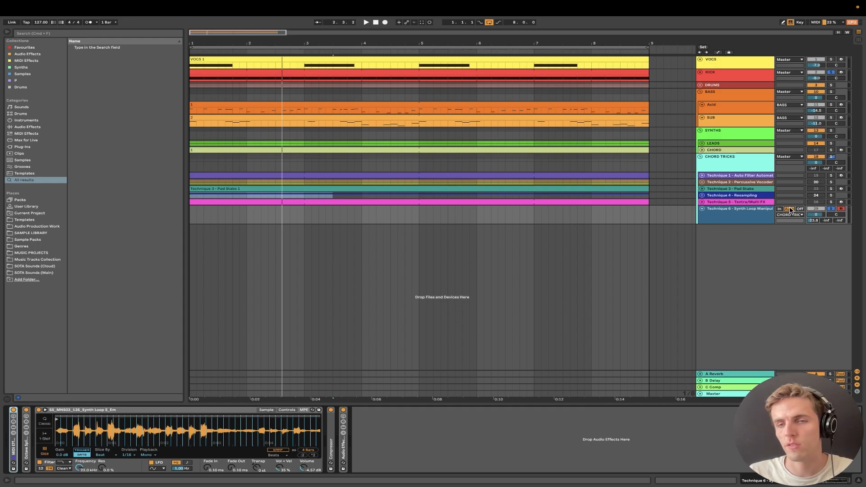
click(735, 218)
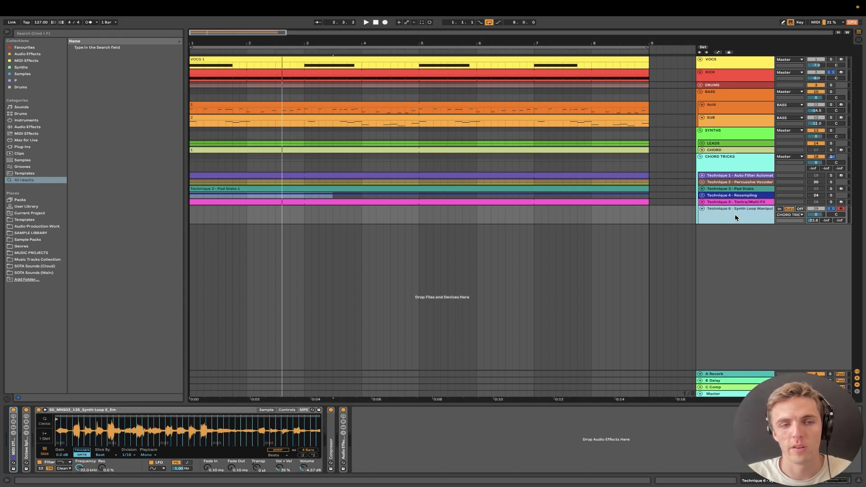
Unfold the MIDI Effect Rack, show the APC chain and play a thinned-out step pattern in its APC Mono Sequencer.
double_click(13, 449)
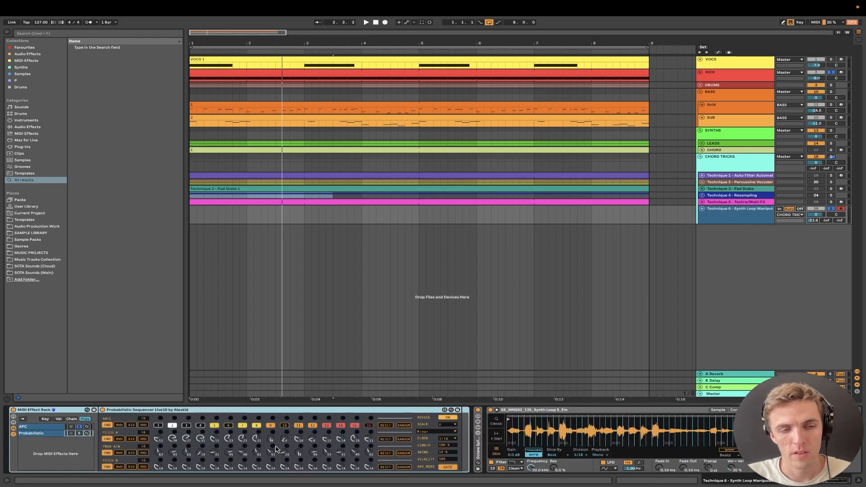
click(53, 427)
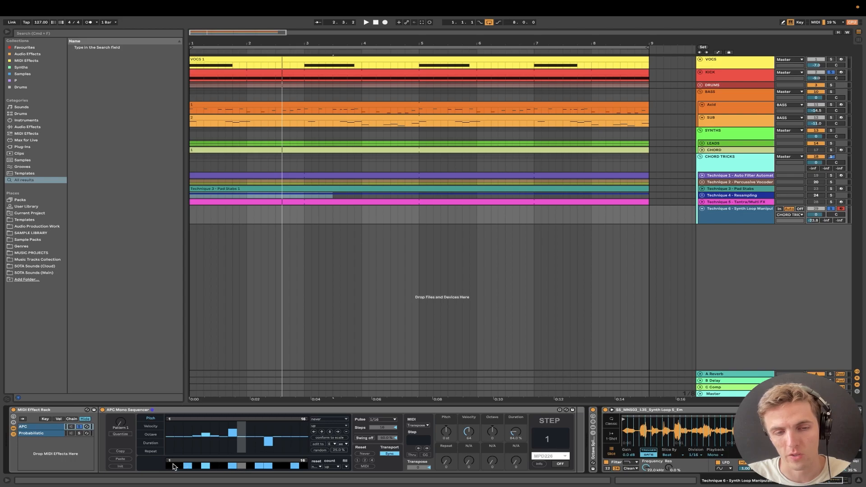
key(space)
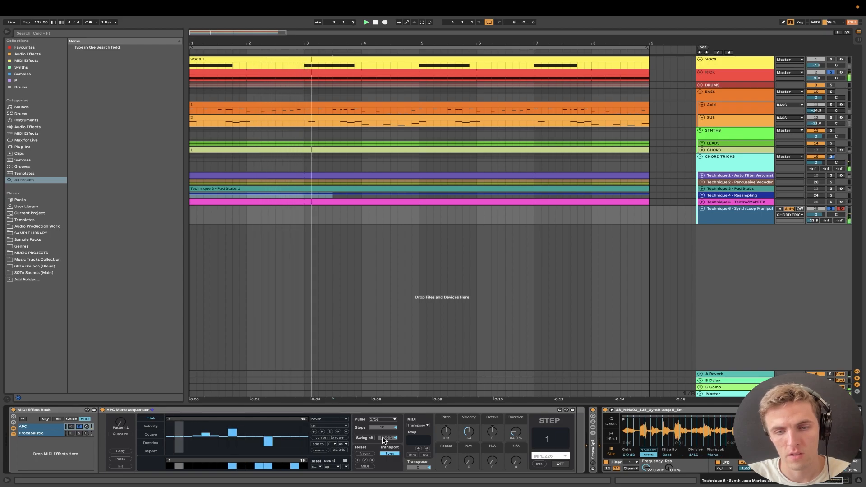
Collapse the Audio Effect Rack's devices and check the Compressor's settings on the synth loop during playback.
scroll(350, 446, right, 5)
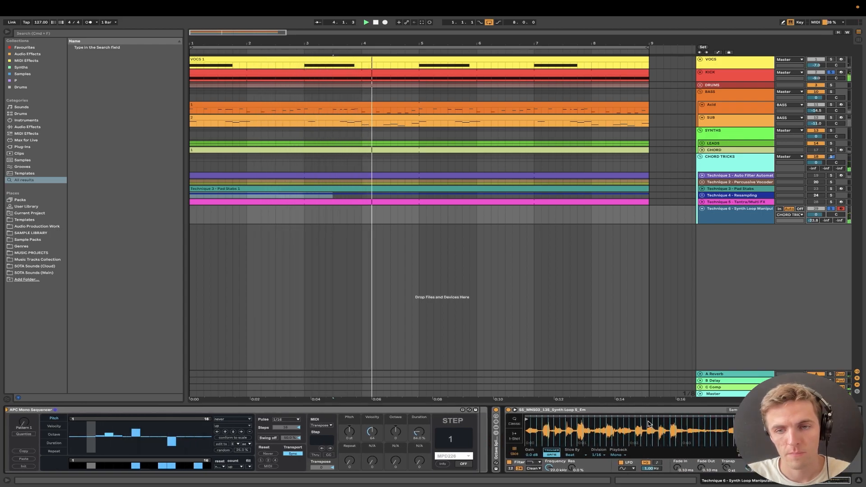
scroll(612, 424, right, 5)
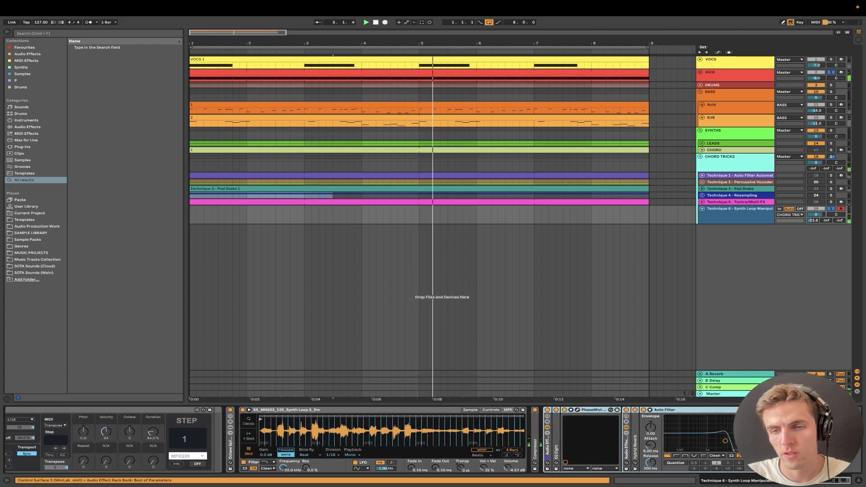
click(547, 427)
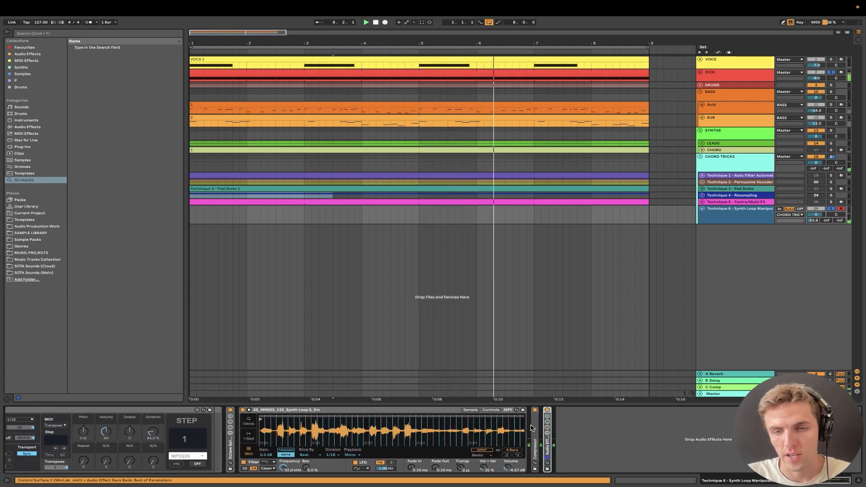
double_click(537, 431)
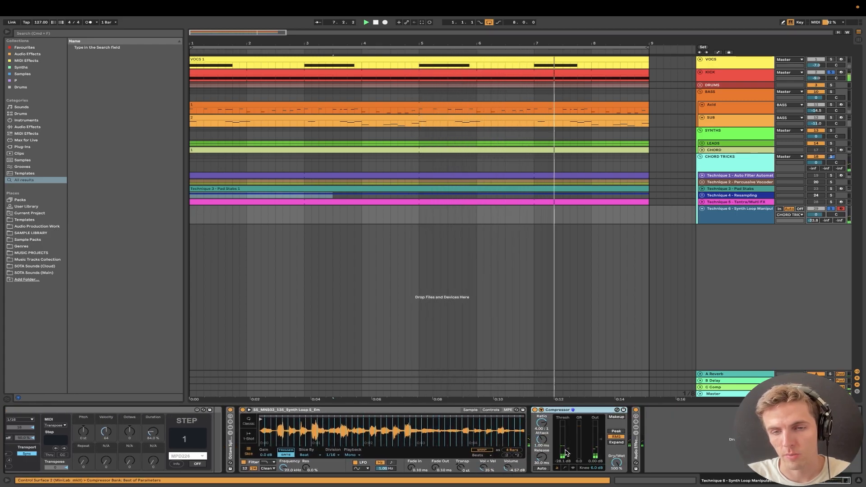
double_click(558, 409)
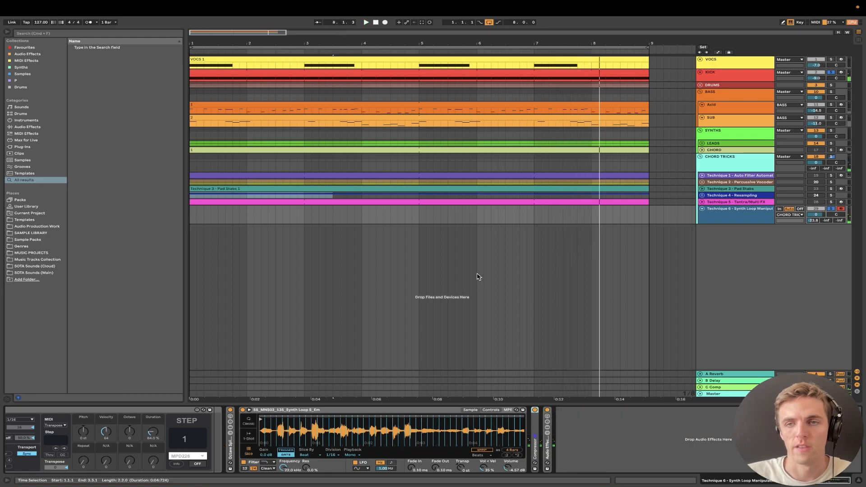
Unfold the Technique 4 - Resampling group and select its Audio track.
click(707, 195)
click(702, 196)
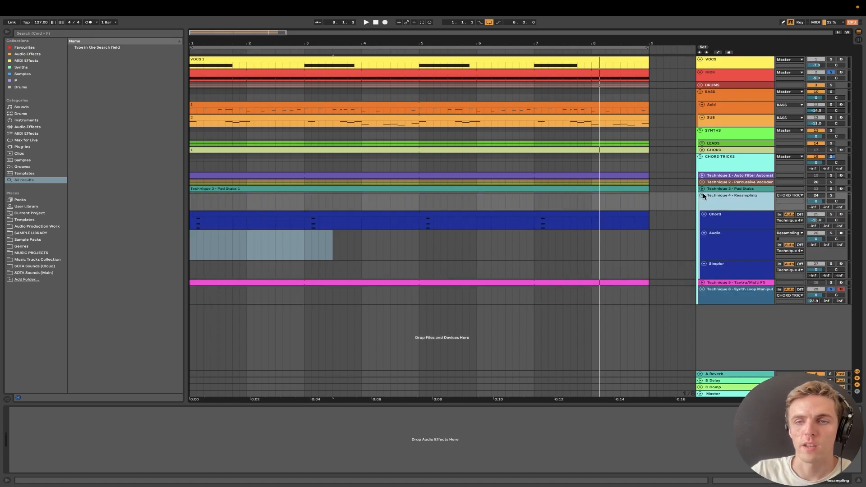
click(734, 245)
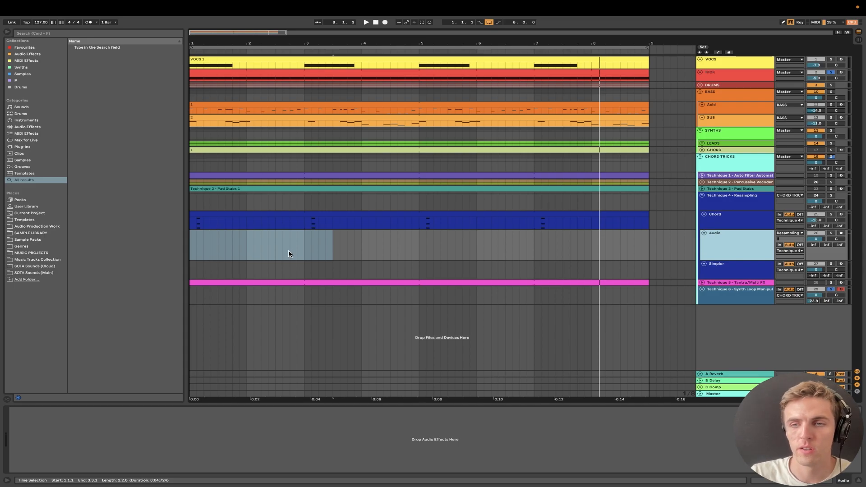
Start arrangement recording and arm the Technique 4 group's Audio track to resample the sequenced synth loop.
click(247, 253)
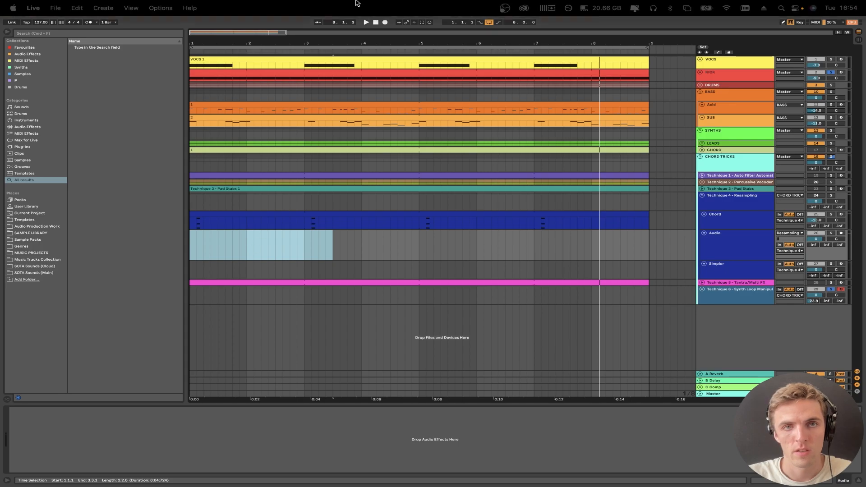
click(385, 22)
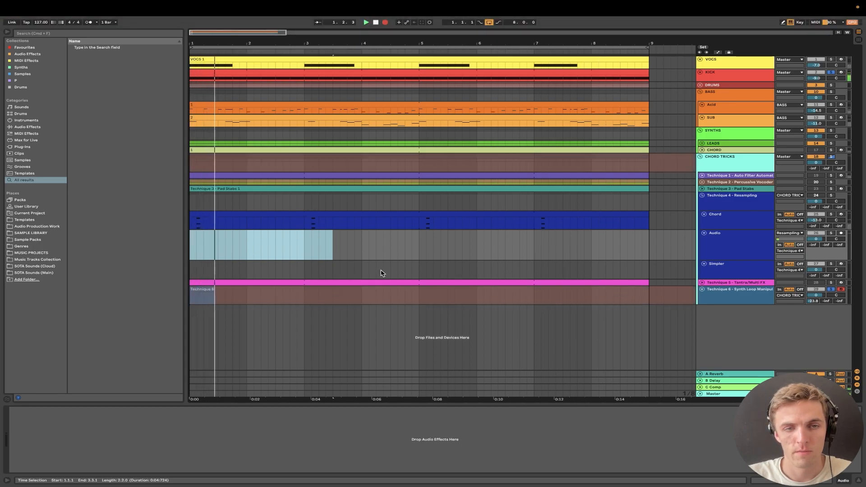
click(841, 233)
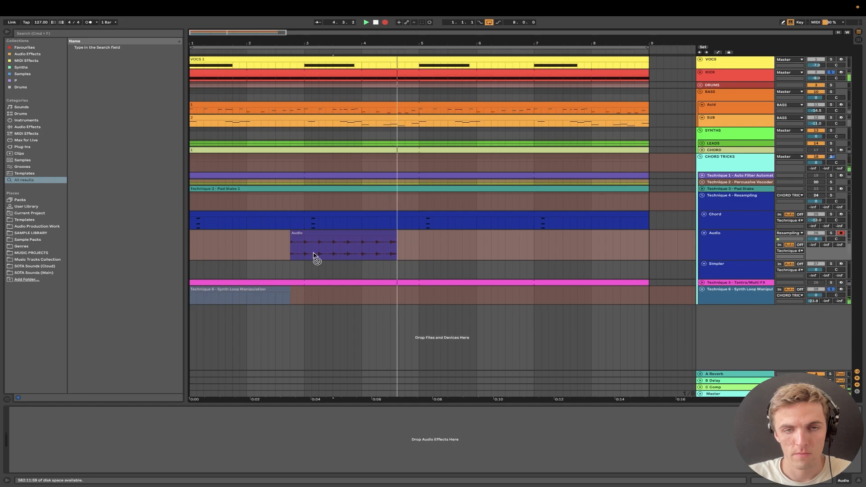
Stop recording, trim the resampled Audio clip to run from bar 3 to bar 5, and delete the clip on the Technique 6 track.
key(space)
click(295, 240)
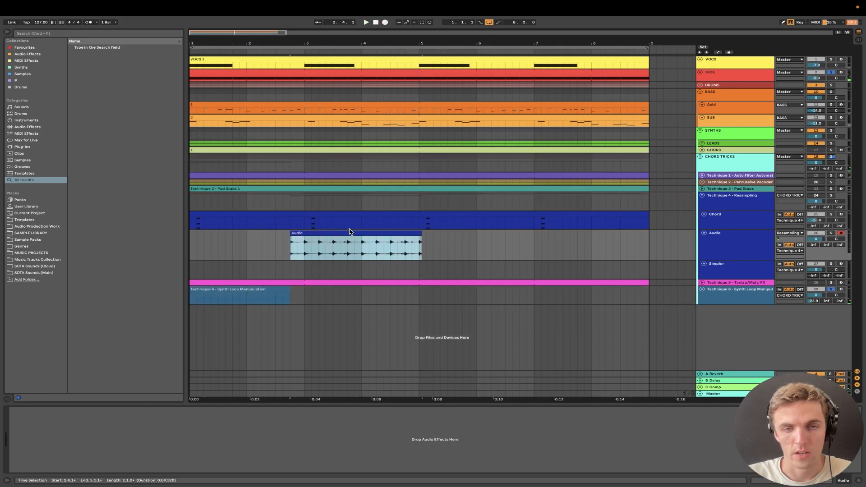
drag(293, 234, 305, 235)
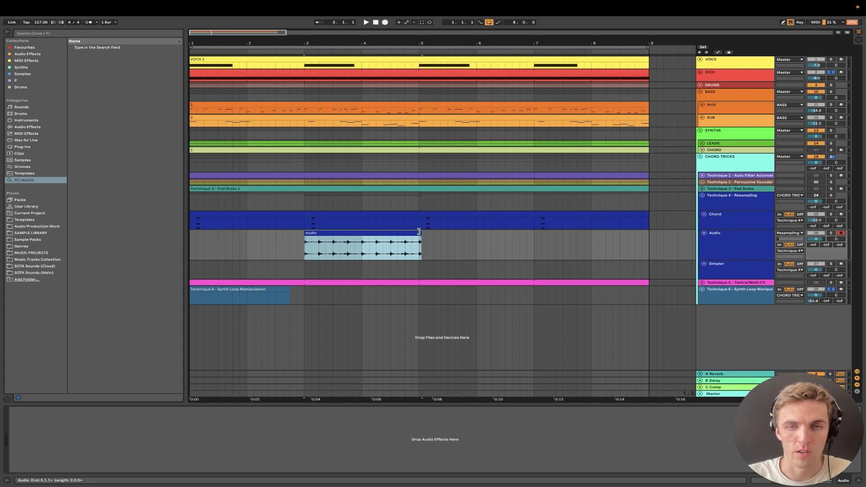
click(255, 291)
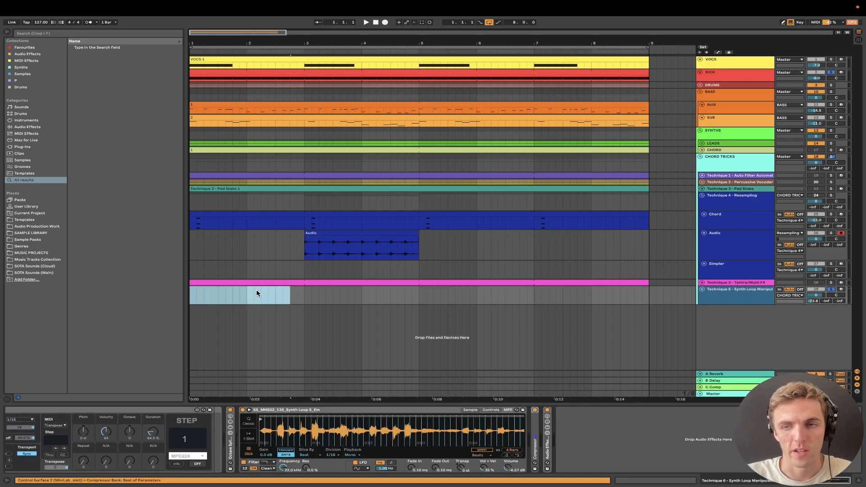
Solo the Technique 4 group's Audio track, activate the group and play back the resampled clip.
click(741, 248)
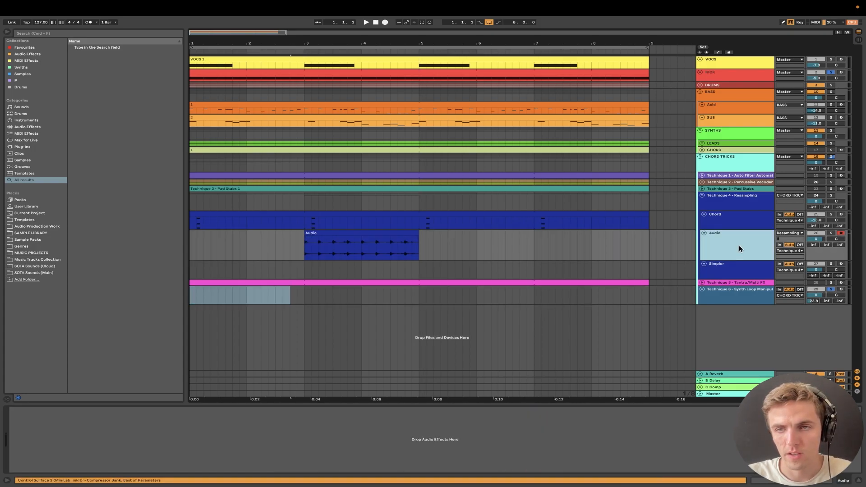
click(832, 235)
click(339, 233)
key(space)
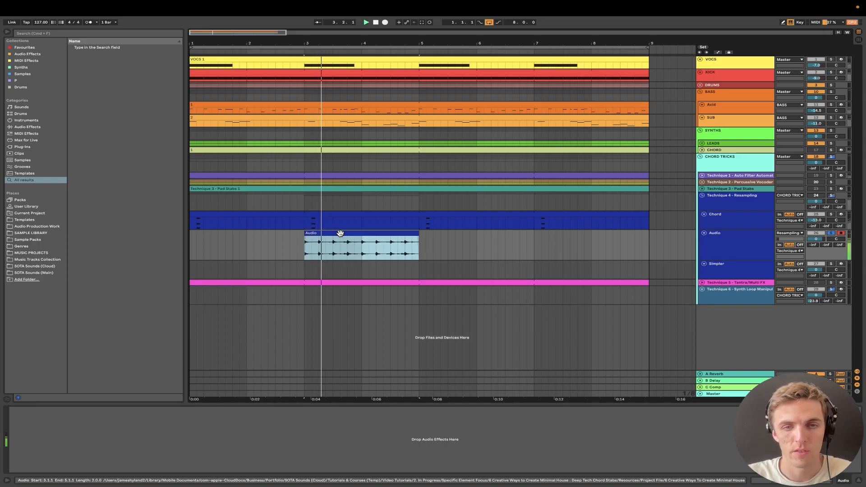
key(space)
click(819, 196)
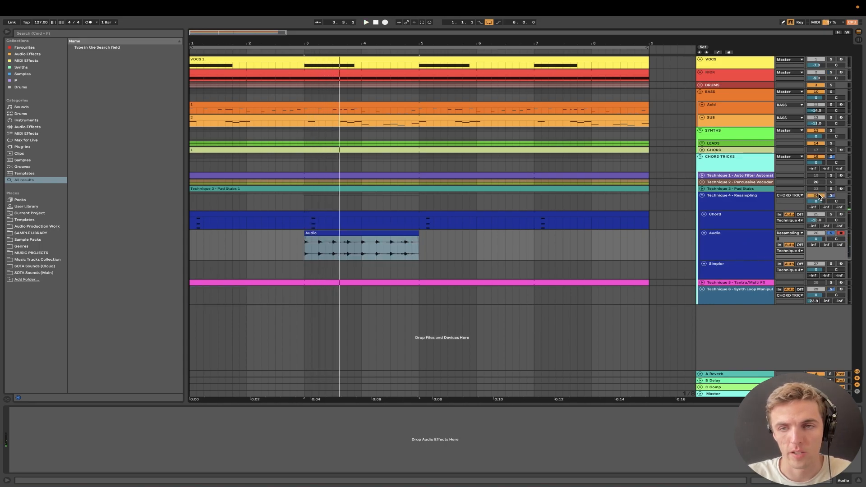
key(space)
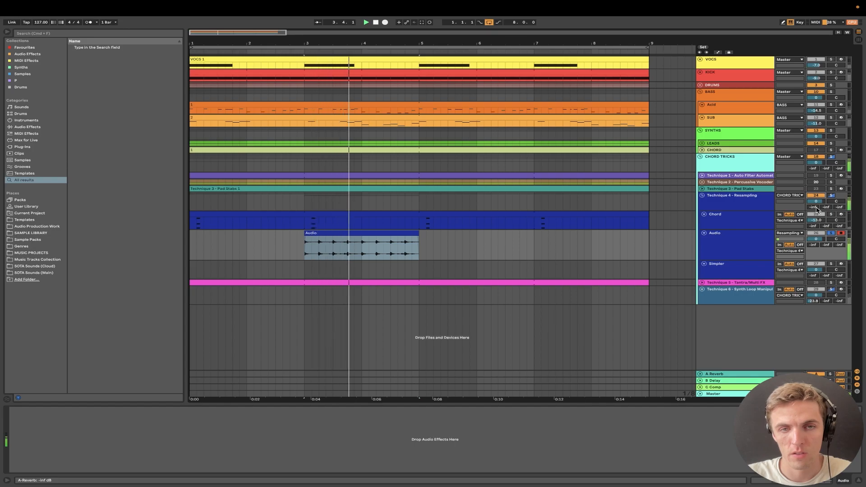
key(space)
Select the stab from 3.3.1 to 3.3.3 in the resampled clip, then delete the whole clip and fold the Audio track.
scroll(342, 254, up, 5)
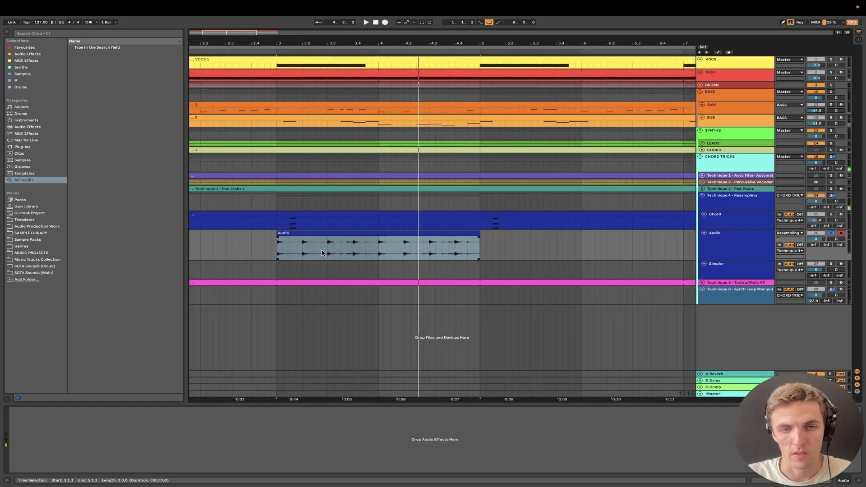
drag(328, 251, 338, 251)
scroll(342, 254, down, 5)
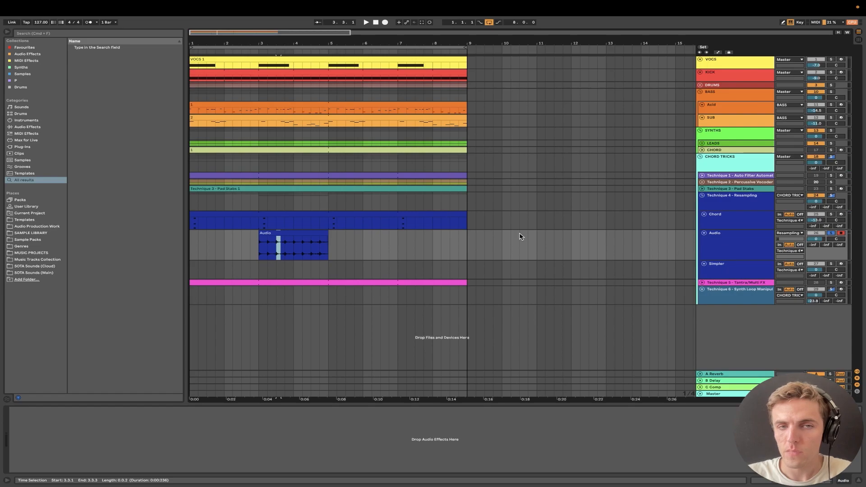
click(261, 235)
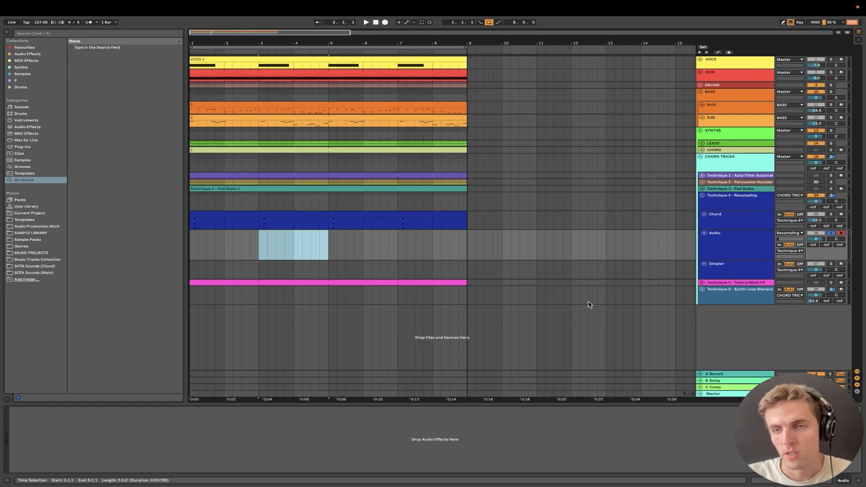
click(705, 235)
Show the Technique 6 track's MIDI Effect Rack and APC Mono Sequencer and play its pattern briefly.
click(719, 272)
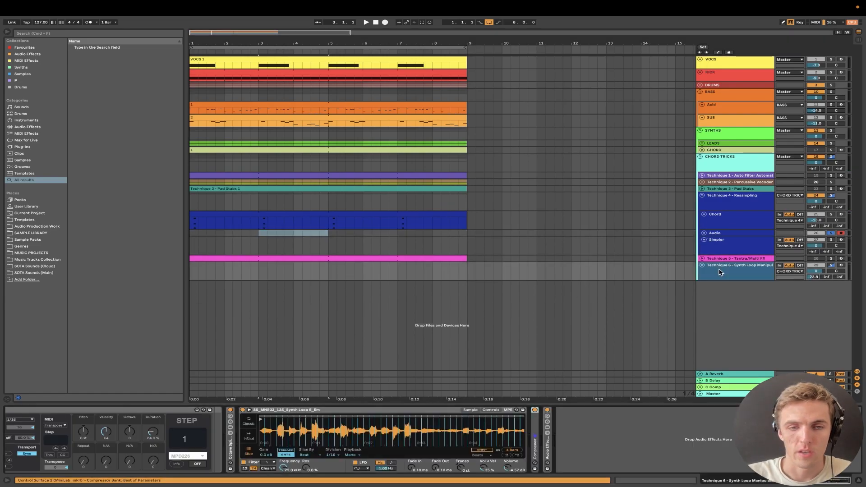
scroll(135, 463, left, 5)
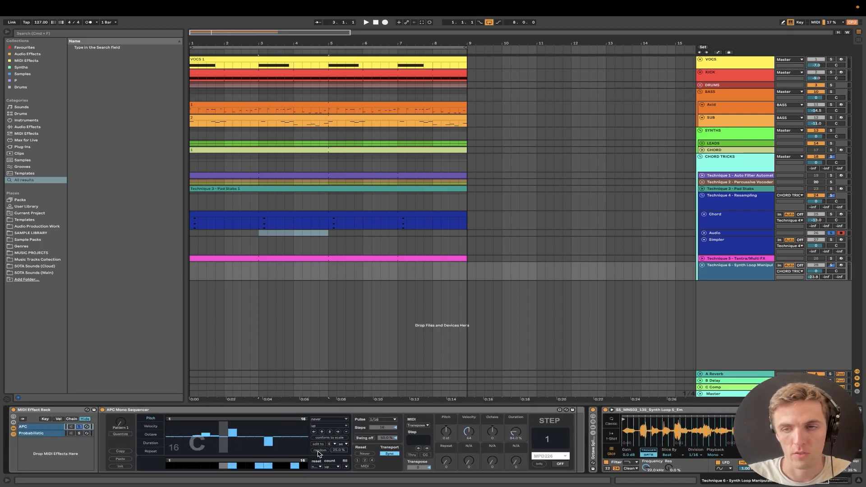
key(space)
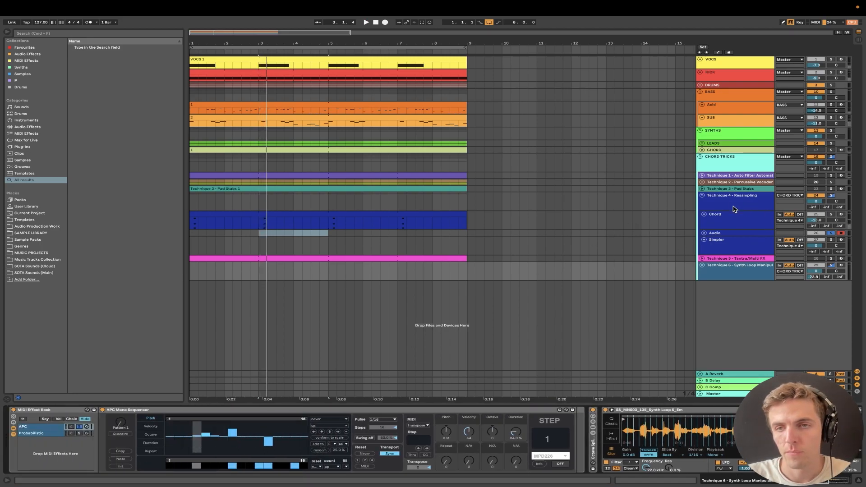
Stop playback, fold the Technique 4 - Resampling group and select the Technique 6 track.
click(701, 199)
click(689, 251)
key(space)
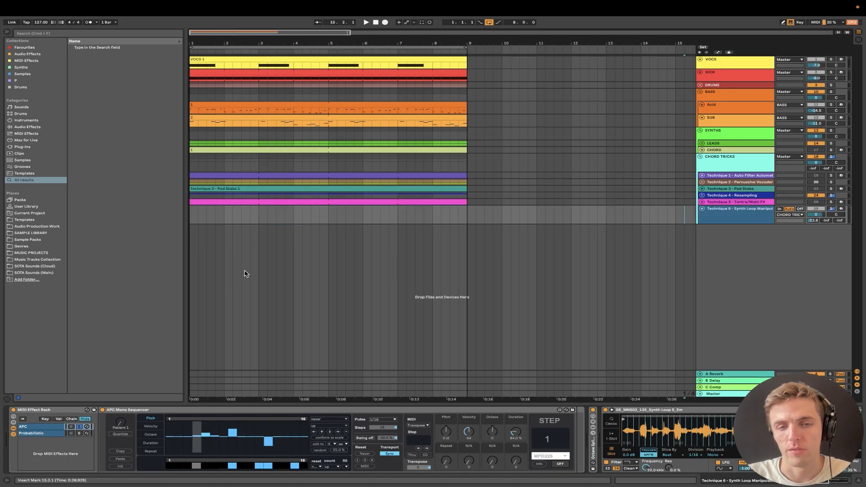
key(minus)
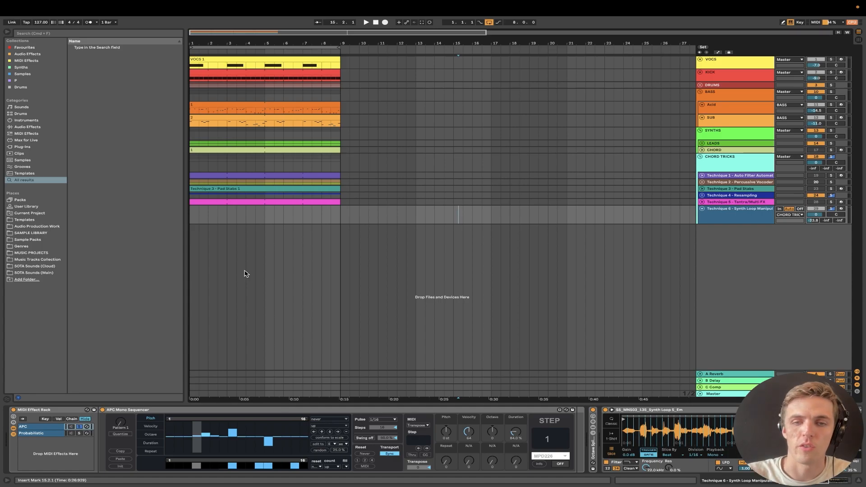
key(plus)
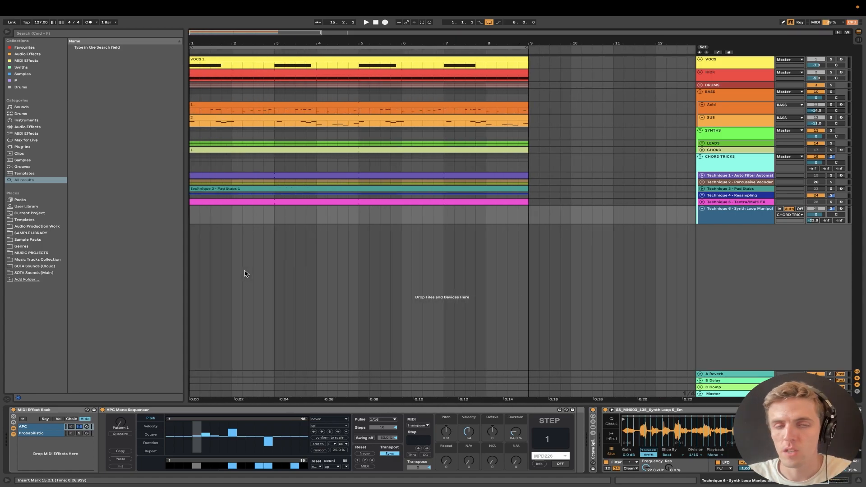
click(742, 208)
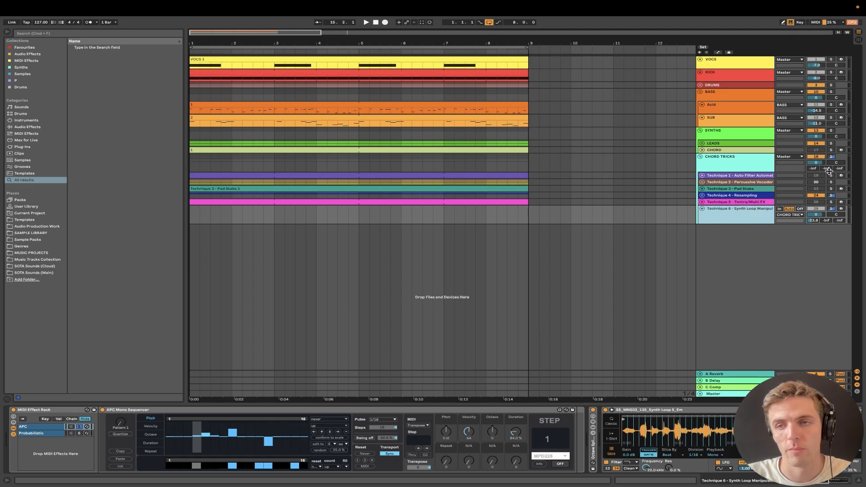
Solo the Technique 1 and KICK tracks and play the Technique 1 clip from its start.
click(832, 176)
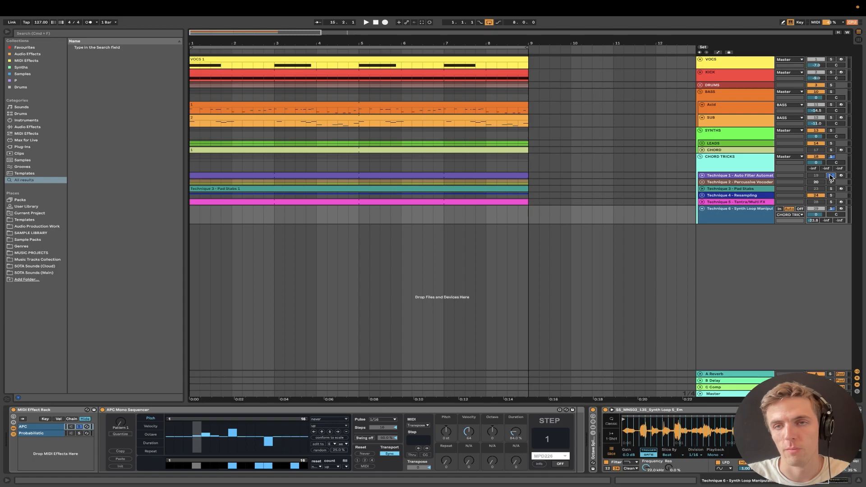
click(831, 72)
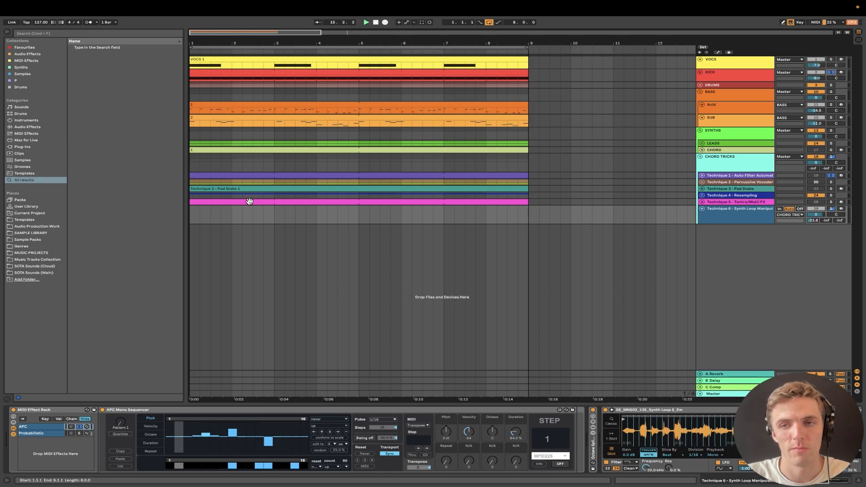
click(239, 176)
key(space)
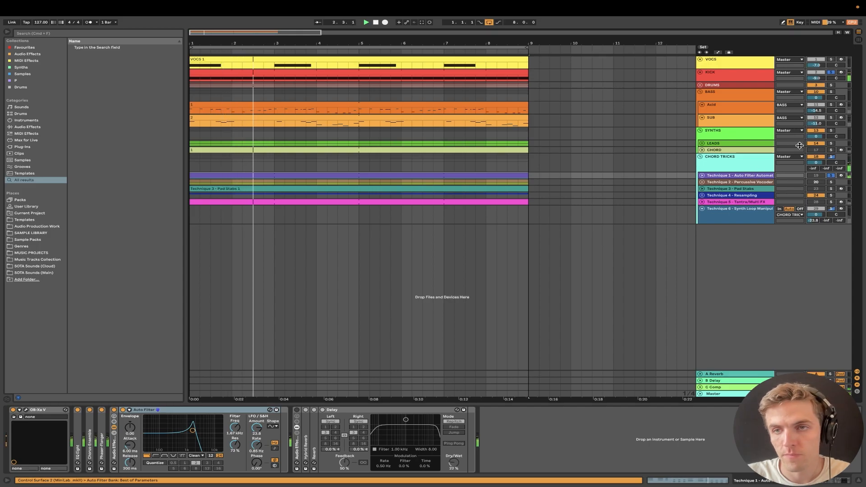
Add the BASS group to the solo, unsolo Technique 1, and audition Technique 2 and Technique 3 in solo during playback.
click(831, 92)
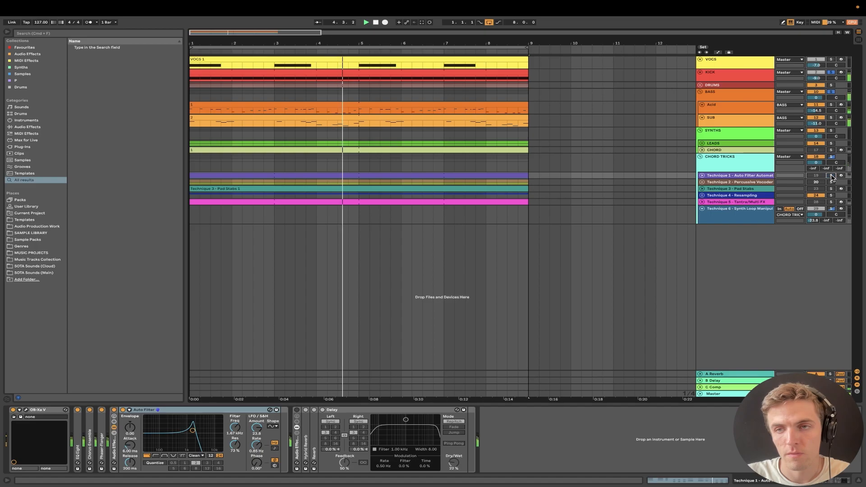
click(831, 176)
click(832, 183)
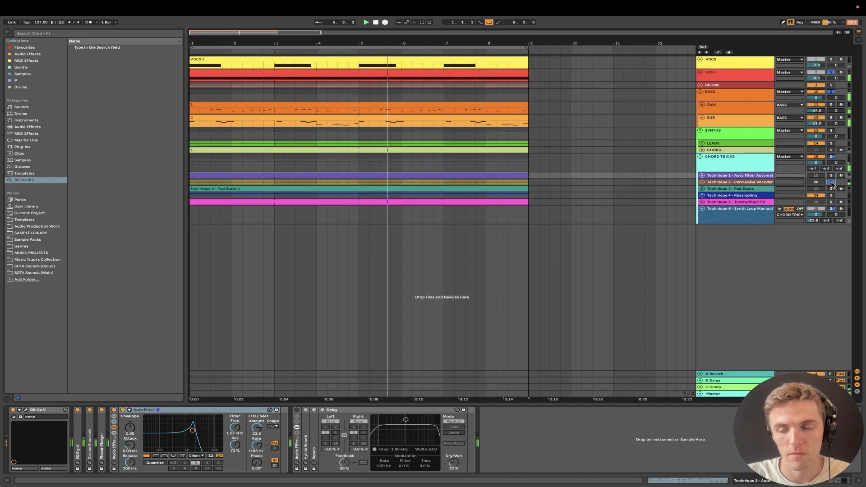
click(832, 189)
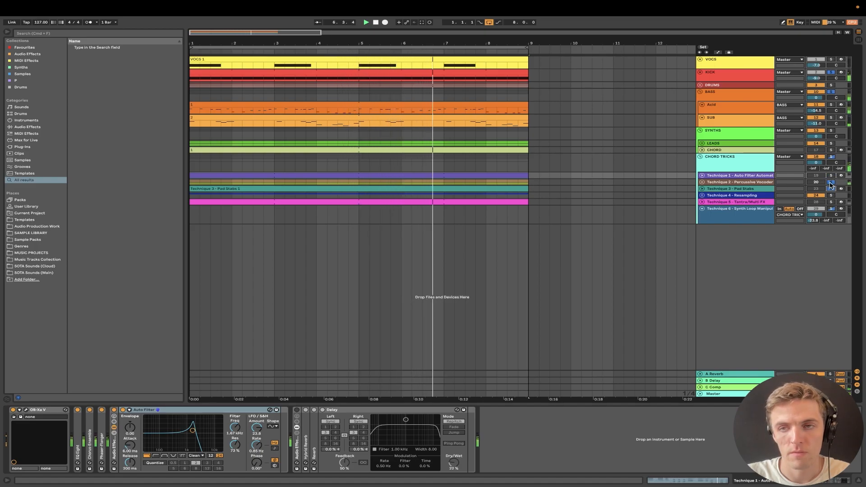